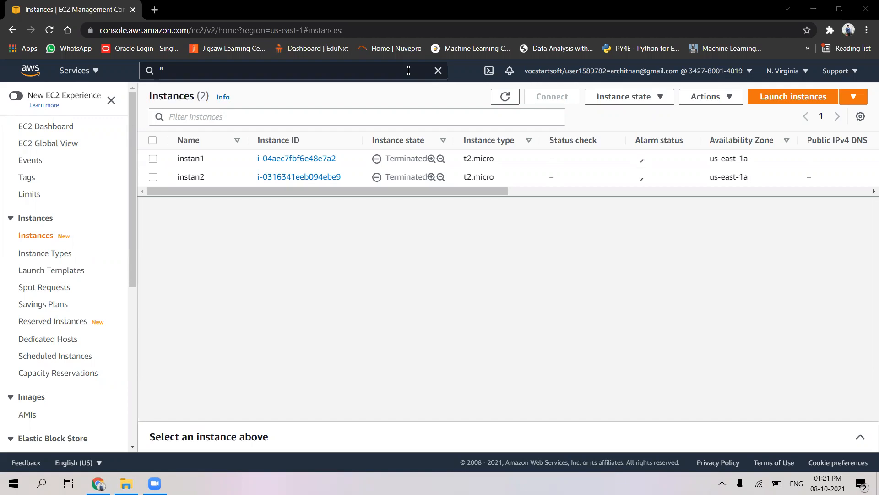
- Start launching an instance from the 64-bit (x86) Amazon Linux 2 AMI, keep the t2.micro type, and proceed to the instance details
{"action": "left_click", "coordinate": [793, 100]}
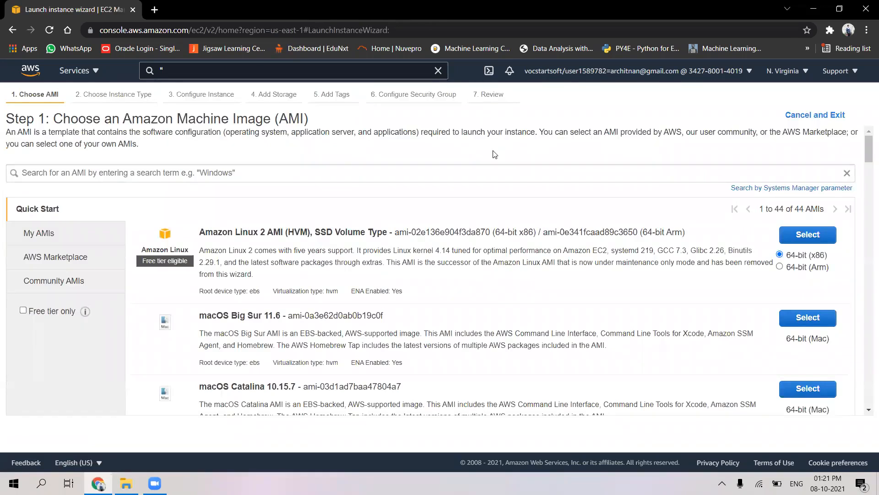
{"action": "left_click", "coordinate": [791, 237]}
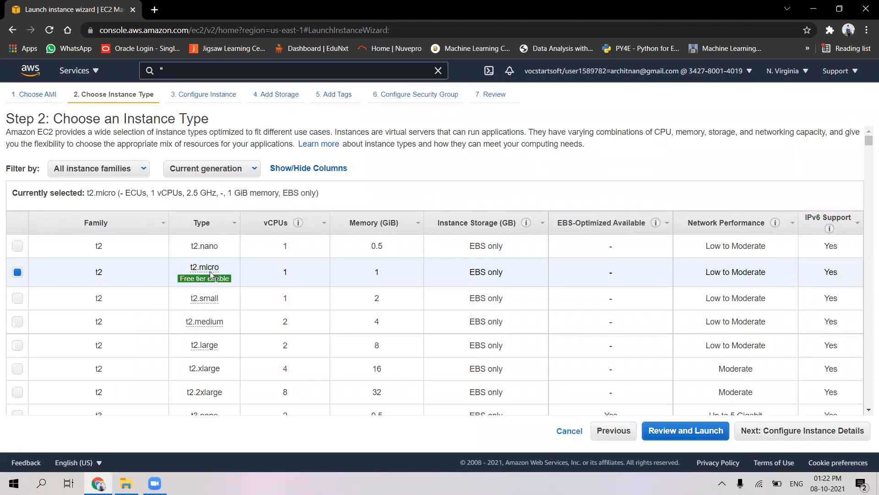
{"action": "mouse_move", "coordinate": [205, 280]}
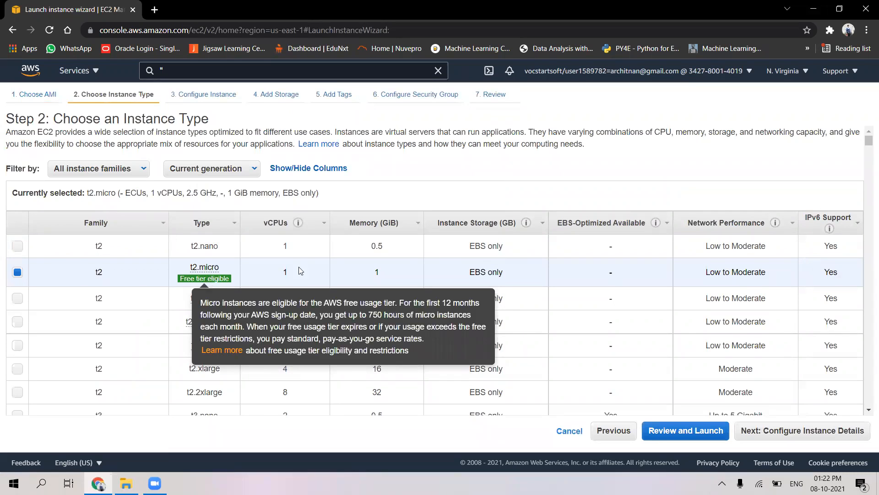
{"action": "left_click", "coordinate": [829, 432]}
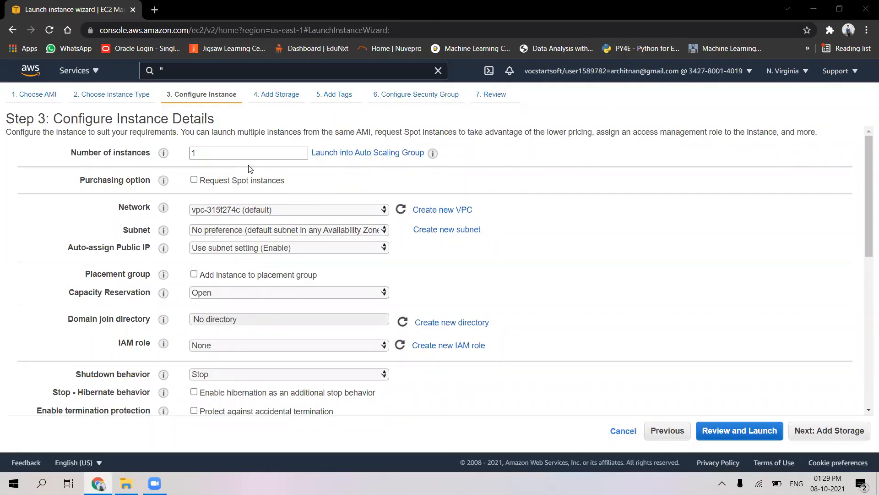
- Set the number of instances to 2 and choose EMR_EC2_DefaultRole as the IAM role
{"action": "left_click", "coordinate": [255, 153]}
{"action": "double_click", "coordinate": [262, 157]}
{"action": "type", "text": "2"}
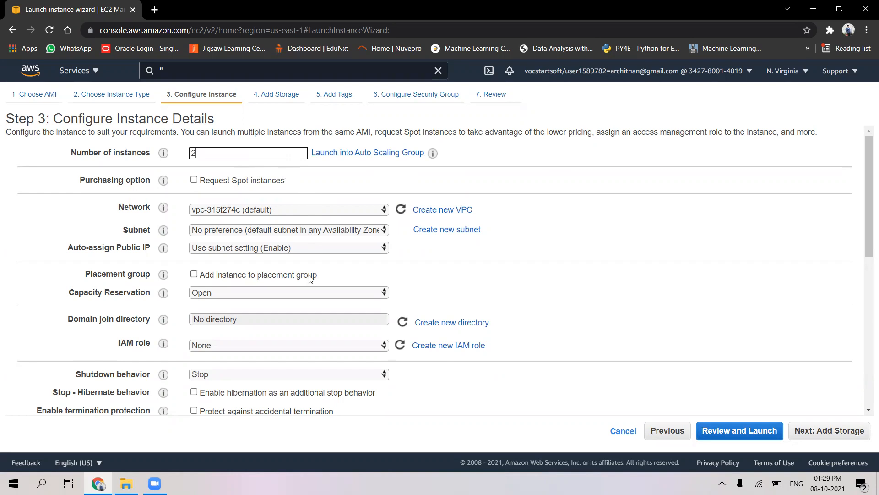
{"action": "scroll", "coordinate": [311, 279], "scroll_direction": "down", "scroll_amount": 1}
{"action": "left_click", "coordinate": [322, 306]}
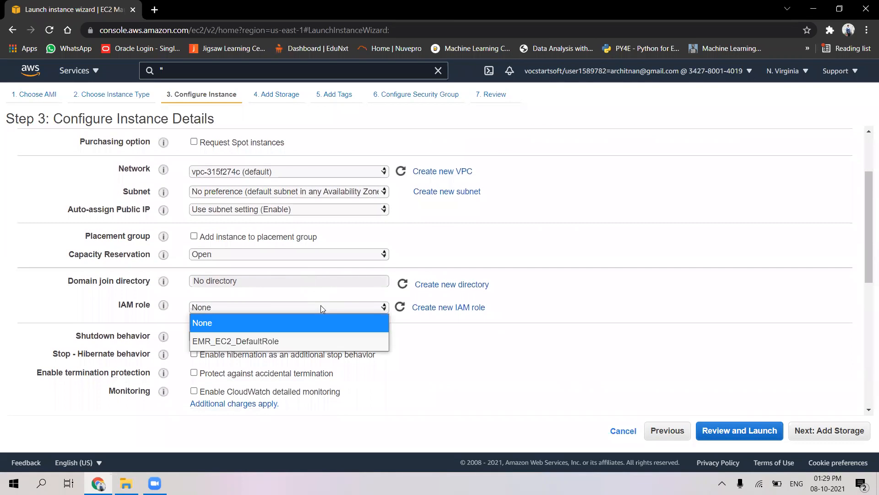
{"action": "left_click", "coordinate": [336, 340]}
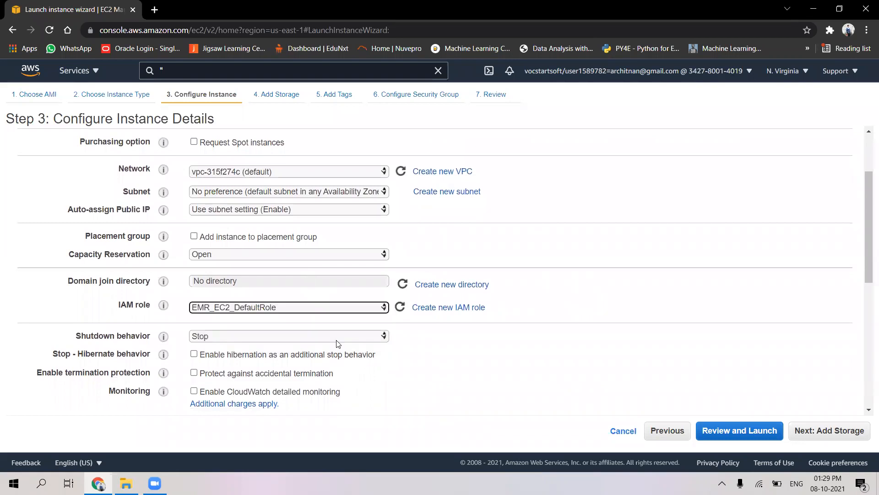
{"action": "scroll", "coordinate": [336, 339], "scroll_direction": "down", "scroll_amount": 8}
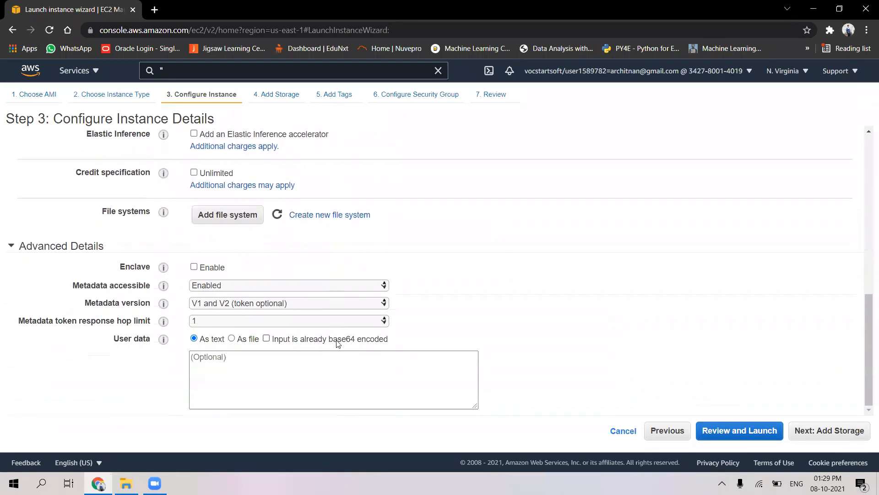
{"action": "scroll", "coordinate": [336, 344], "scroll_direction": "up", "scroll_amount": 10}
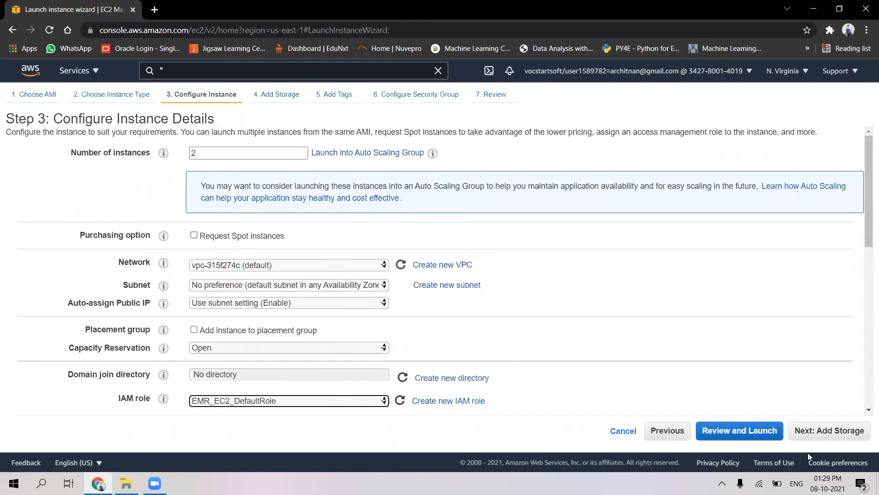
- Keep the default 8 GiB root volume, add no tags, and proceed to the security group configuration
{"action": "left_click", "coordinate": [841, 437]}
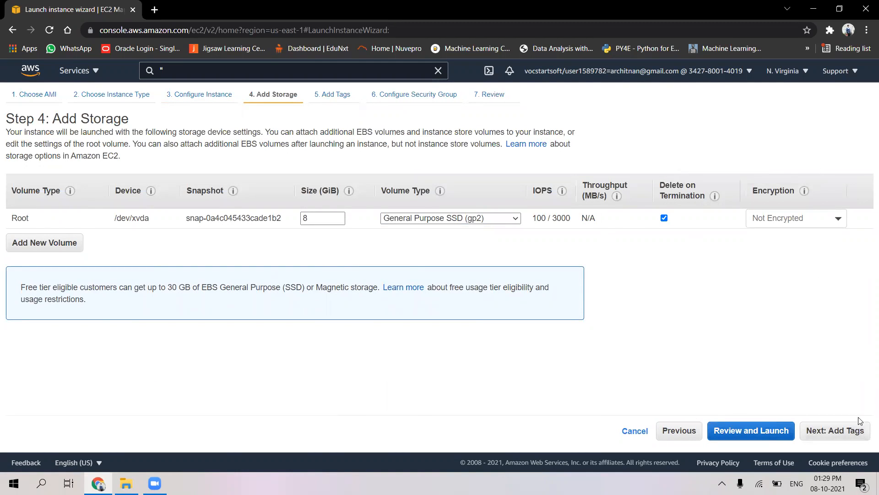
{"action": "left_click", "coordinate": [845, 433]}
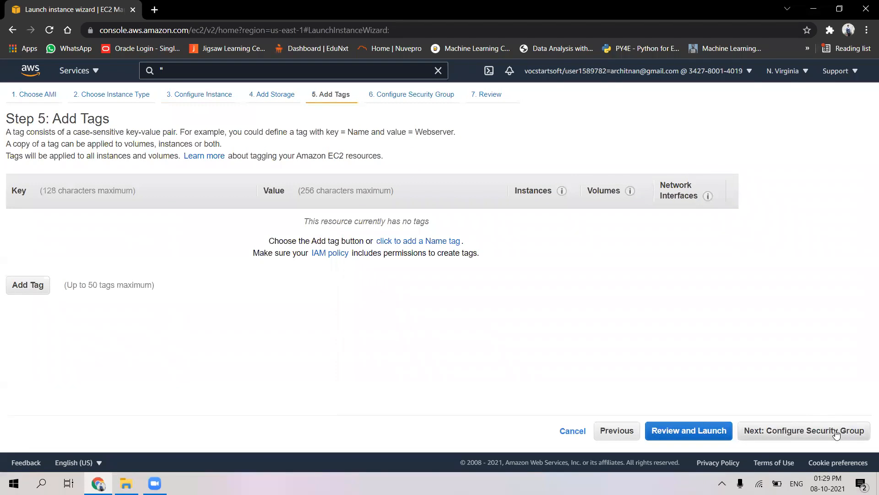
{"action": "left_click", "coordinate": [836, 435]}
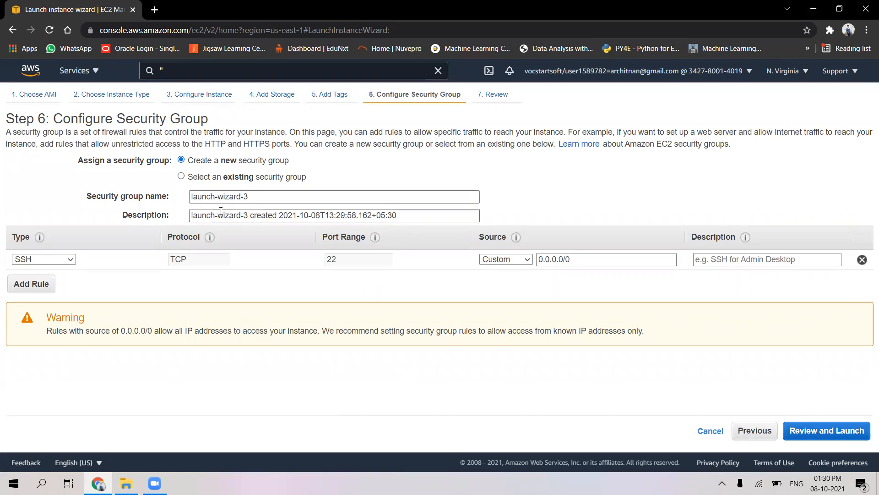
- Set the new security group's inbound rule type to All TCP
{"action": "left_click", "coordinate": [69, 260]}
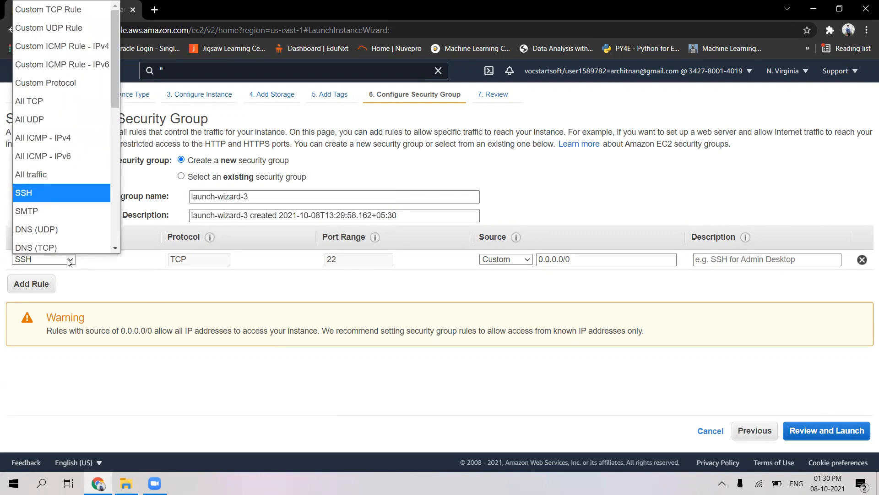
{"action": "scroll", "coordinate": [55, 247], "scroll_direction": "down", "scroll_amount": 1}
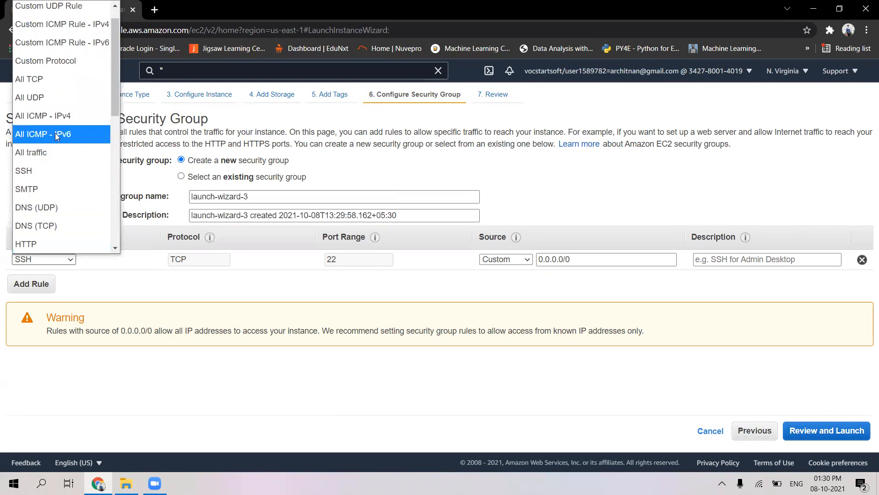
{"action": "left_click", "coordinate": [57, 81]}
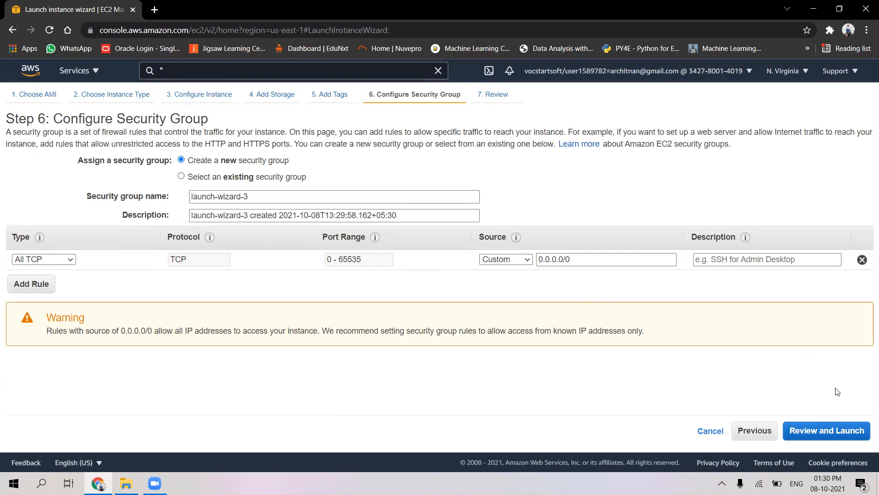
- Review the launch summary, examining the AMI, instance type and security group details
{"action": "left_click", "coordinate": [834, 435]}
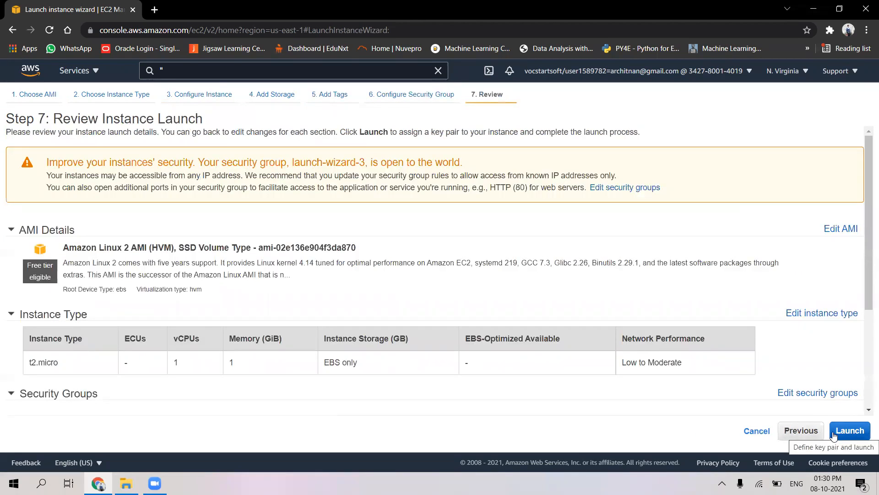
{"action": "scroll", "coordinate": [589, 366], "scroll_direction": "down", "scroll_amount": 3}
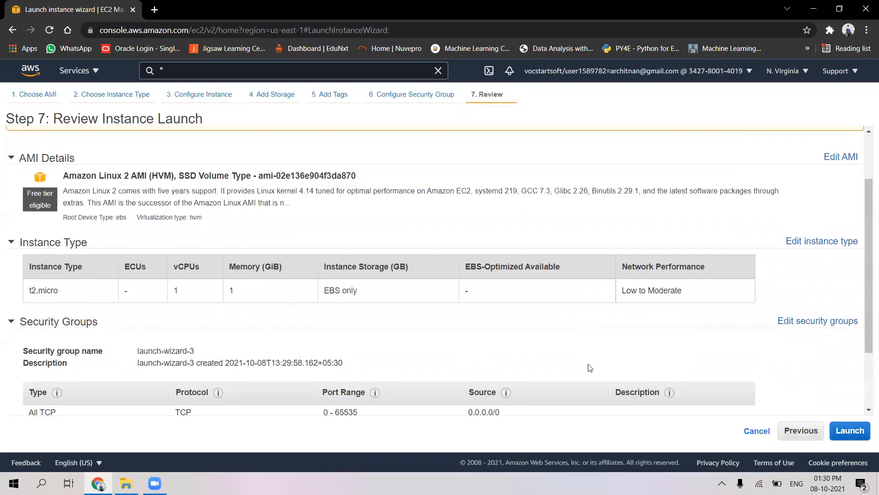
{"action": "scroll", "coordinate": [590, 367], "scroll_direction": "down", "scroll_amount": 1}
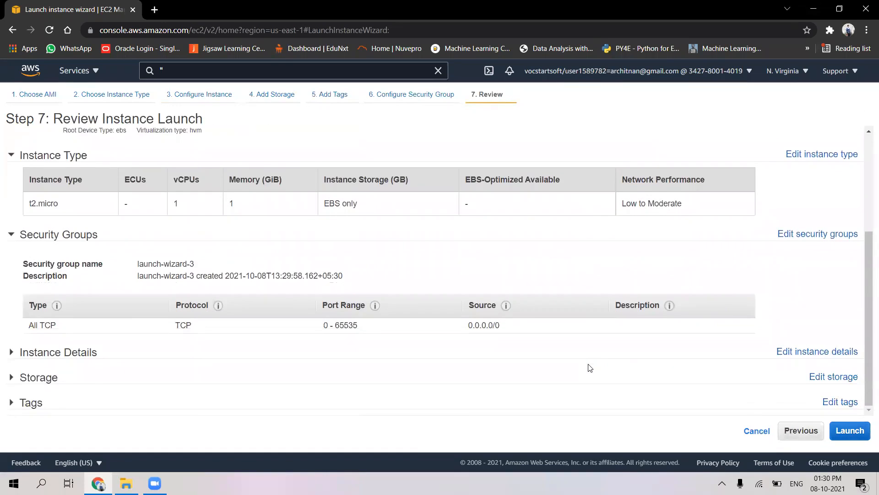
{"action": "scroll", "coordinate": [590, 368], "scroll_direction": "up", "scroll_amount": 1}
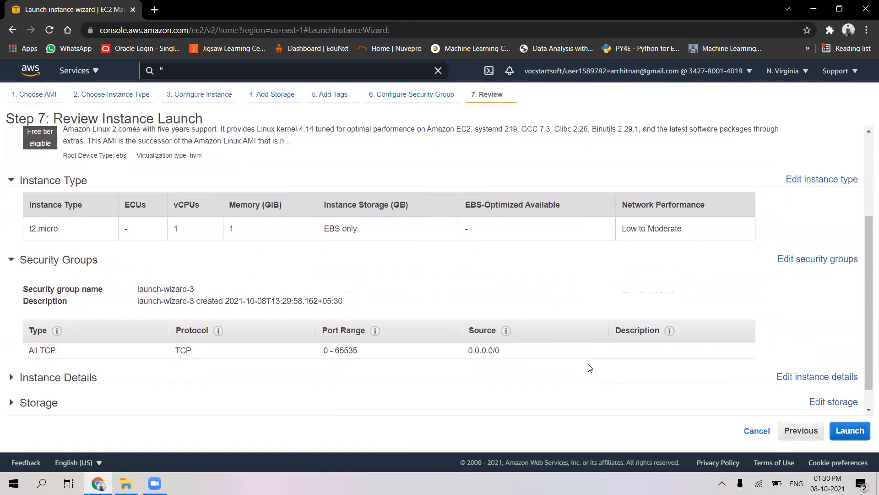
{"action": "scroll", "coordinate": [590, 368], "scroll_direction": "down", "scroll_amount": 1}
{"action": "scroll", "coordinate": [587, 367], "scroll_direction": "up", "scroll_amount": 1}
{"action": "scroll", "coordinate": [641, 380], "scroll_direction": "down", "scroll_amount": 1}
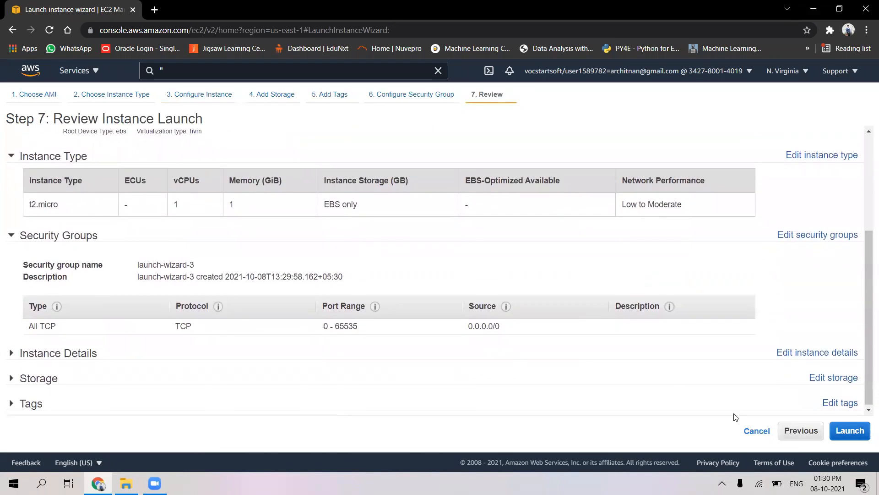
- Return to the security group configuration, try the Custom TCP Rule type, and set the rule back to All TCP
{"action": "left_click", "coordinate": [800, 432]}
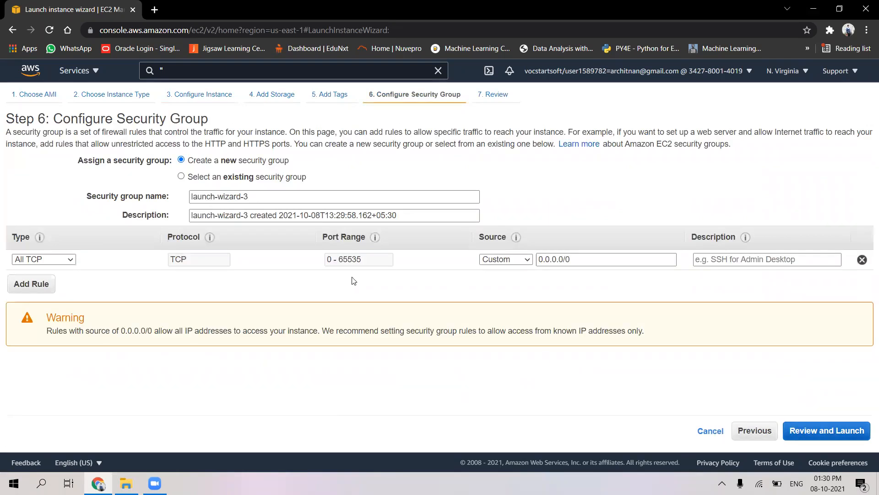
{"action": "left_click", "coordinate": [41, 259]}
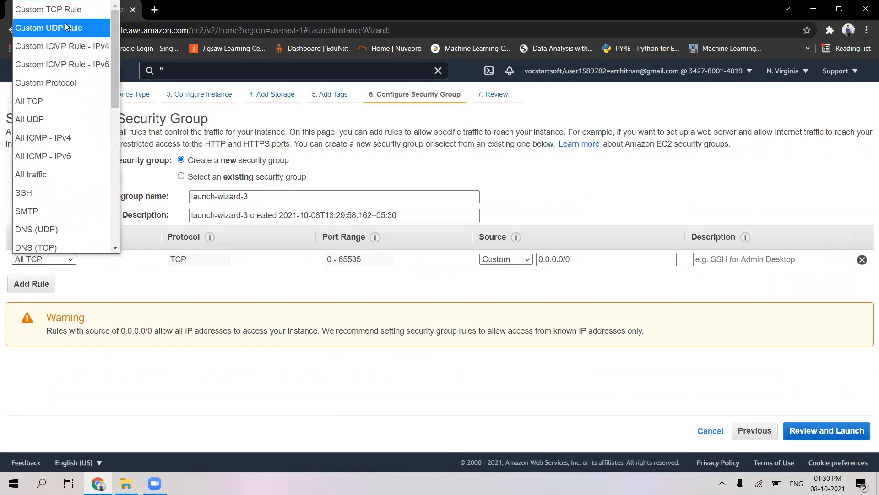
{"action": "scroll", "coordinate": [65, 23], "scroll_direction": "down", "scroll_amount": 2}
{"action": "scroll", "coordinate": [65, 26], "scroll_direction": "down", "scroll_amount": 7}
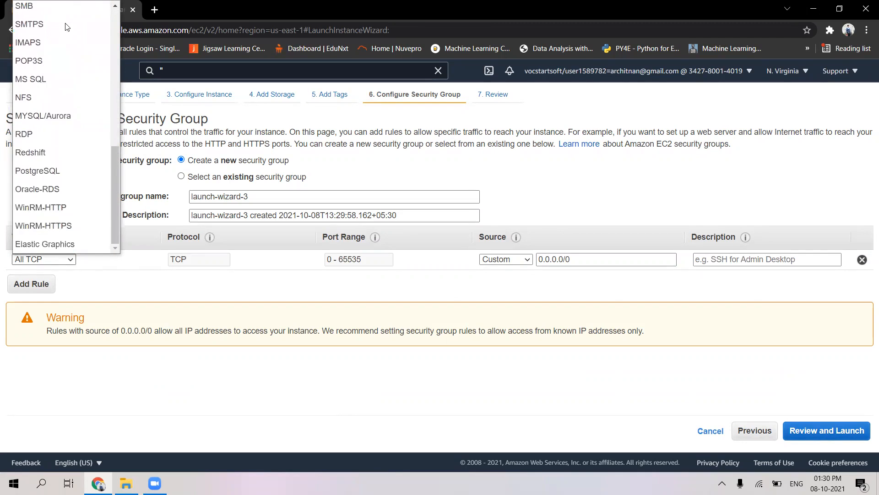
{"action": "scroll", "coordinate": [65, 26], "scroll_direction": "up", "scroll_amount": 8}
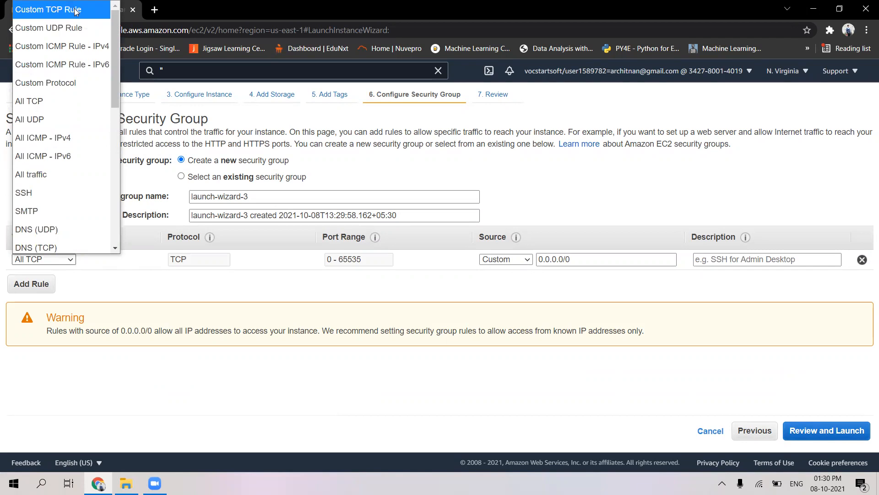
{"action": "left_click", "coordinate": [76, 12]}
{"action": "left_click", "coordinate": [358, 261]}
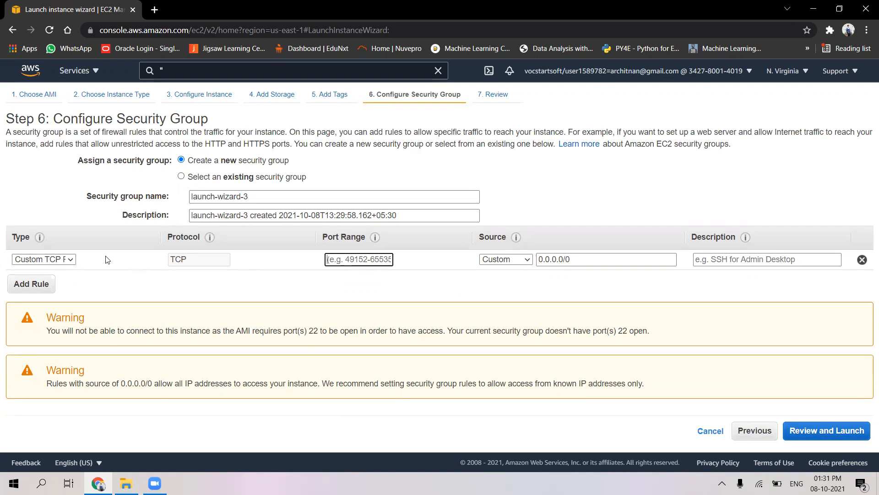
{"action": "left_click", "coordinate": [46, 259]}
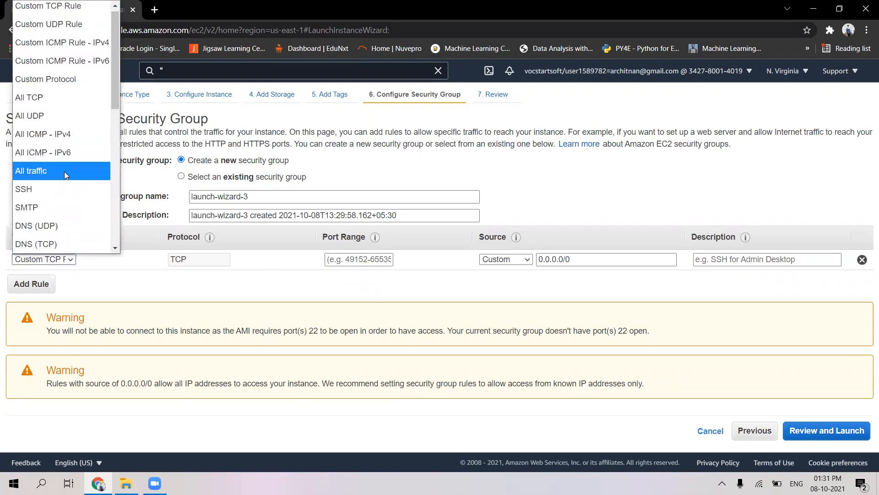
{"action": "left_click", "coordinate": [66, 103]}
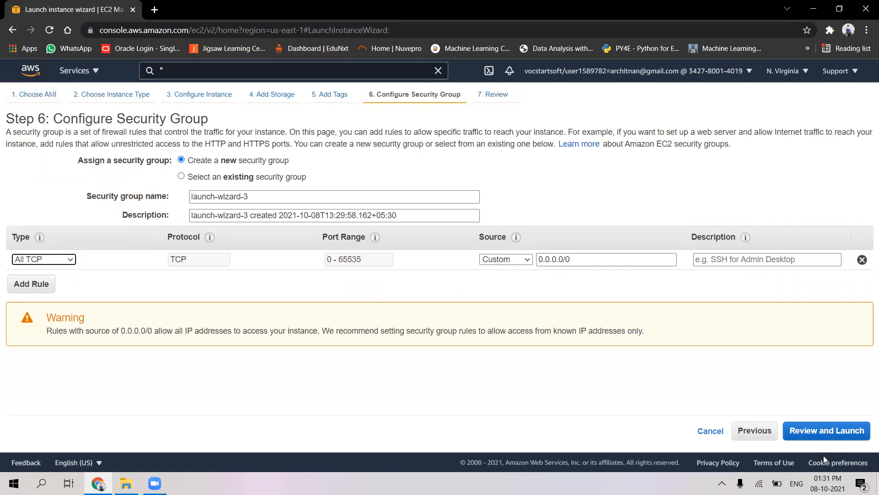
- Proceed through the review to the launch and look through the existing key pairs offered
{"action": "left_click", "coordinate": [845, 432]}
{"action": "left_click", "coordinate": [846, 431]}
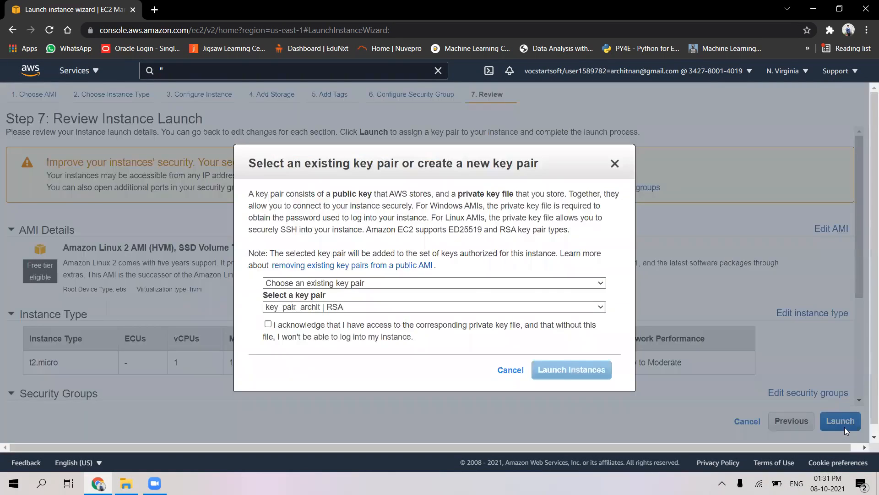
{"action": "left_click", "coordinate": [353, 307]}
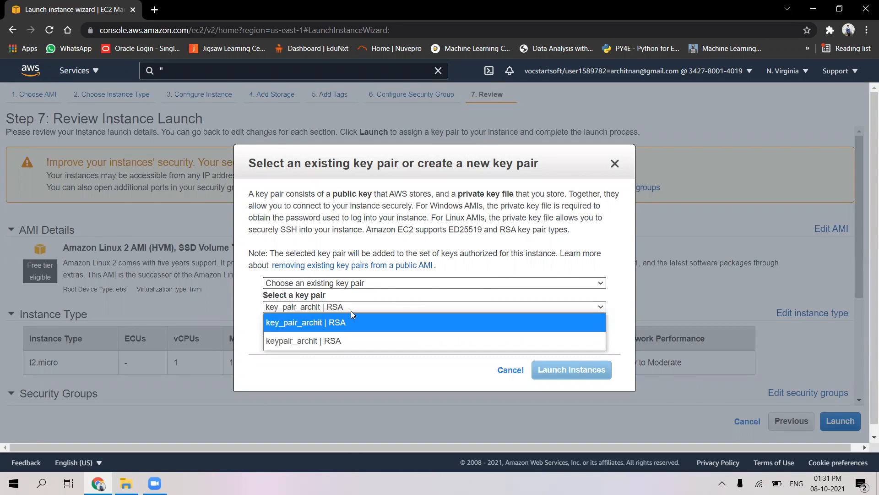
{"action": "left_click", "coordinate": [361, 372]}
- Check the Downloads folder in File Explorer for the saved PEM key files, and return to the launch wizard in Chrome
{"action": "left_click", "coordinate": [126, 484]}
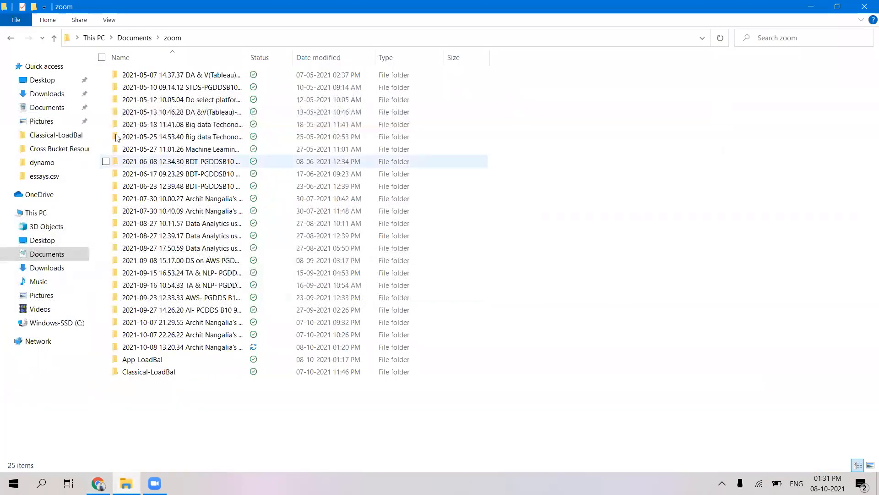
{"action": "left_click", "coordinate": [45, 96]}
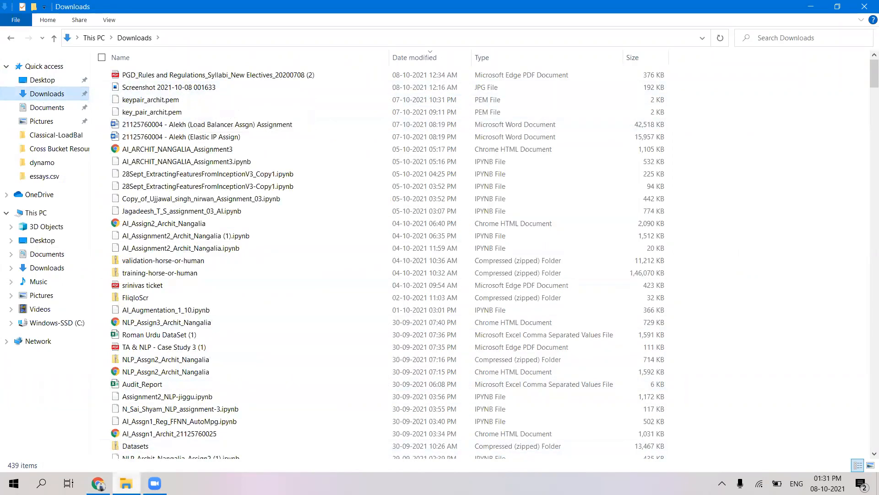
{"action": "left_click", "coordinate": [98, 483]}
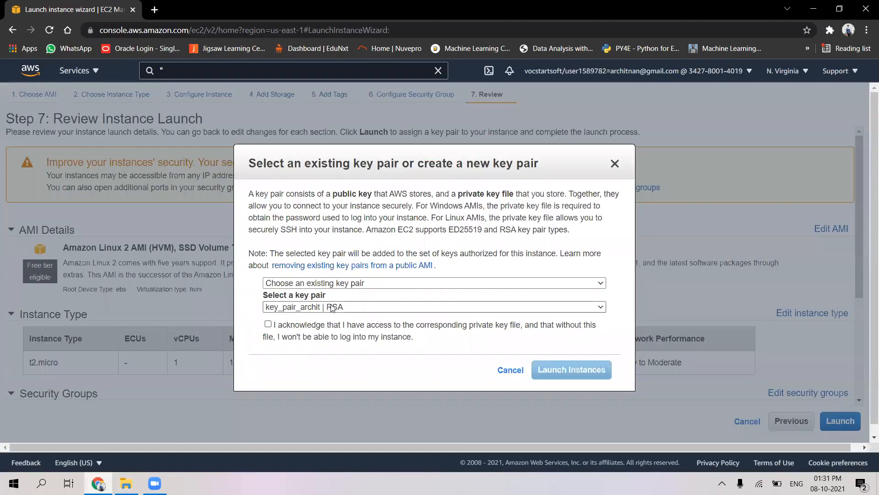
- Choose the existing RSA key pair whose name starts with "keypair", acknowledge access to its private key file, and launch the instances
{"action": "left_click", "coordinate": [329, 307]}
{"action": "left_click", "coordinate": [350, 337]}
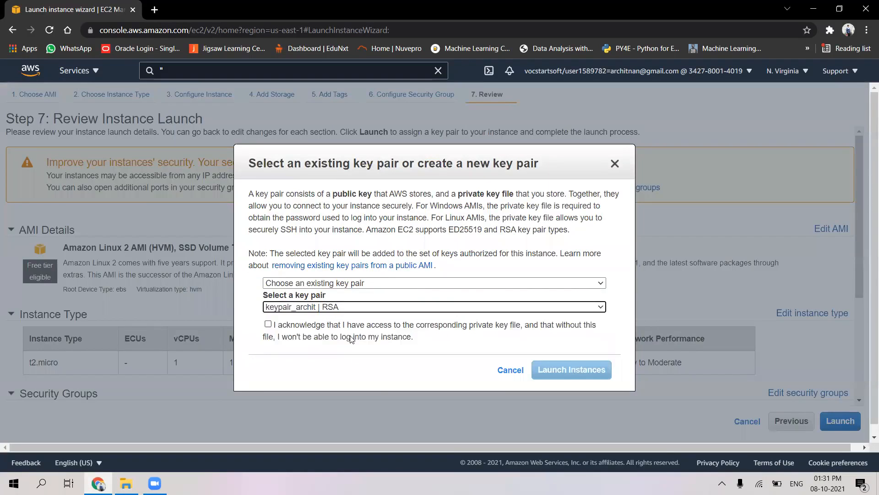
{"action": "left_click", "coordinate": [488, 327]}
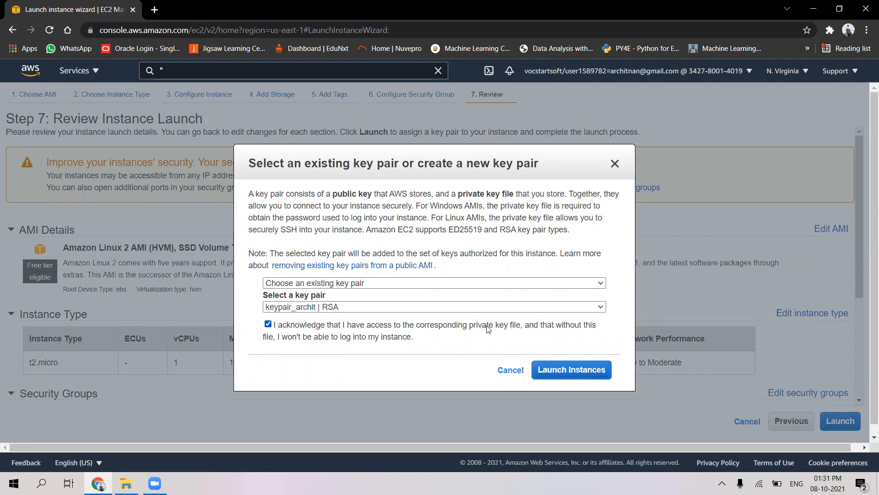
{"action": "left_click", "coordinate": [580, 371]}
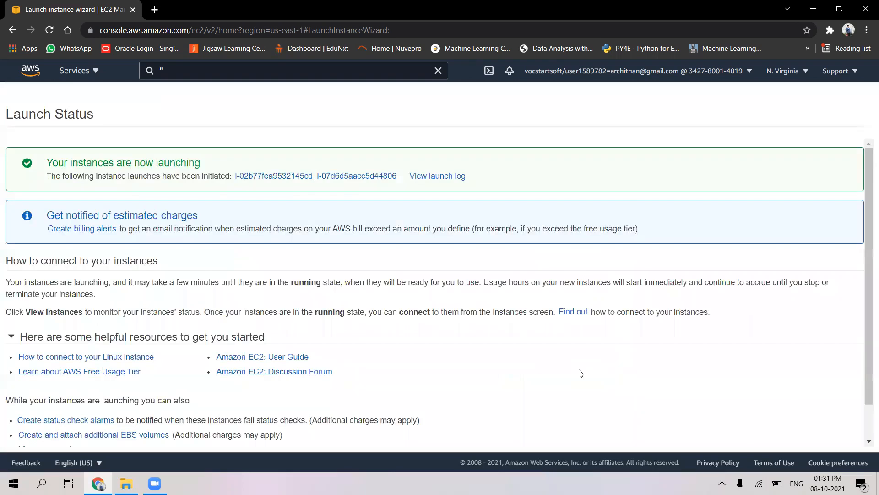
- Go to the instances list and name the first of the two newly launched instances instnet1
{"action": "scroll", "coordinate": [580, 374], "scroll_direction": "down", "scroll_amount": 2}
{"action": "left_click", "coordinate": [826, 437]}
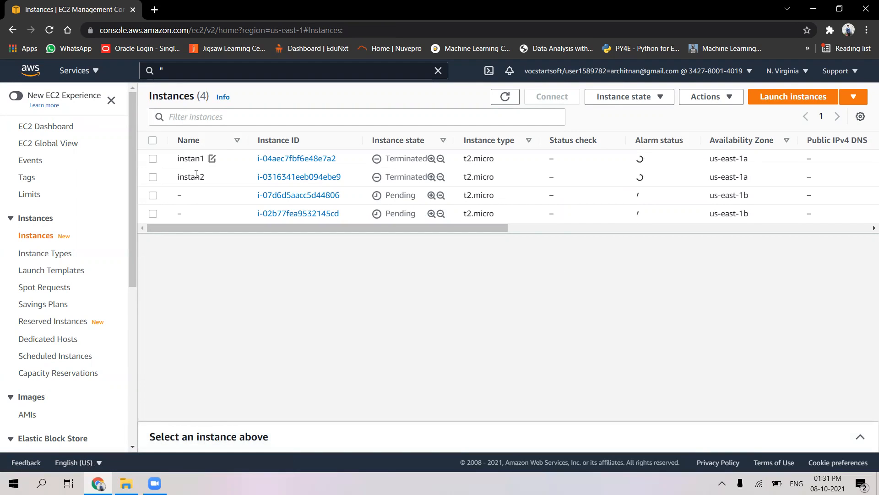
{"action": "left_click", "coordinate": [190, 197]}
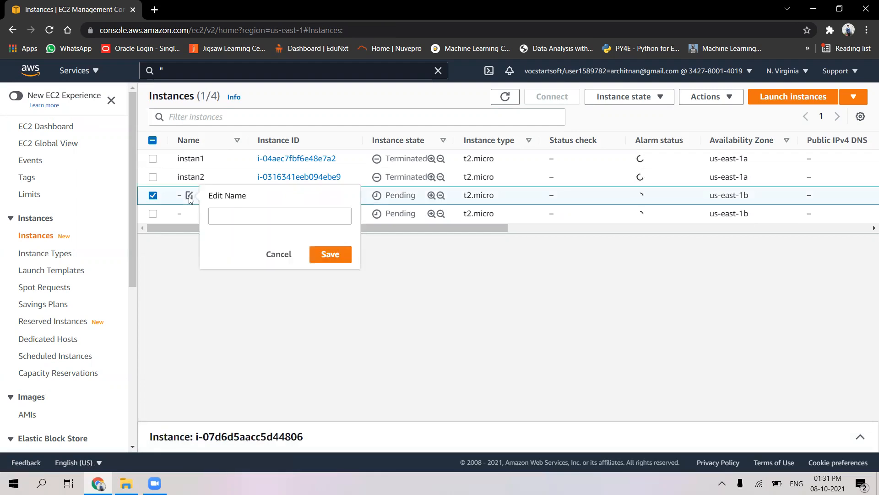
{"action": "left_click", "coordinate": [254, 218]}
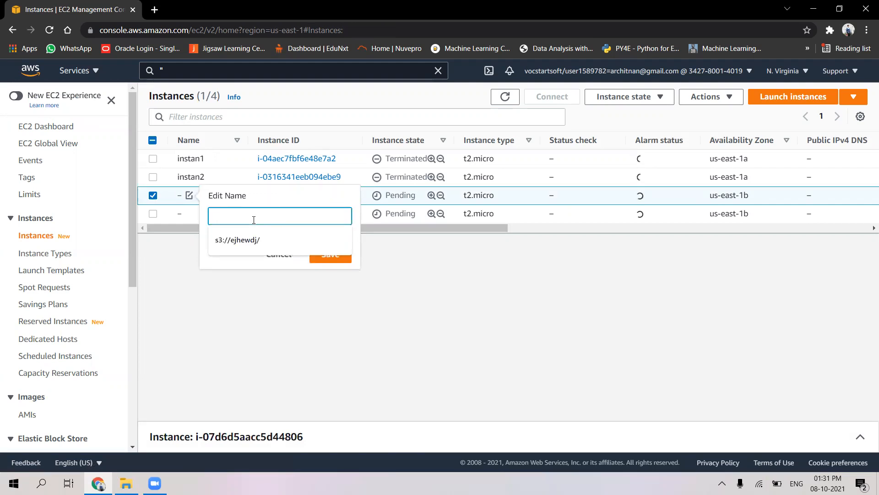
{"action": "type", "text": "inst"}
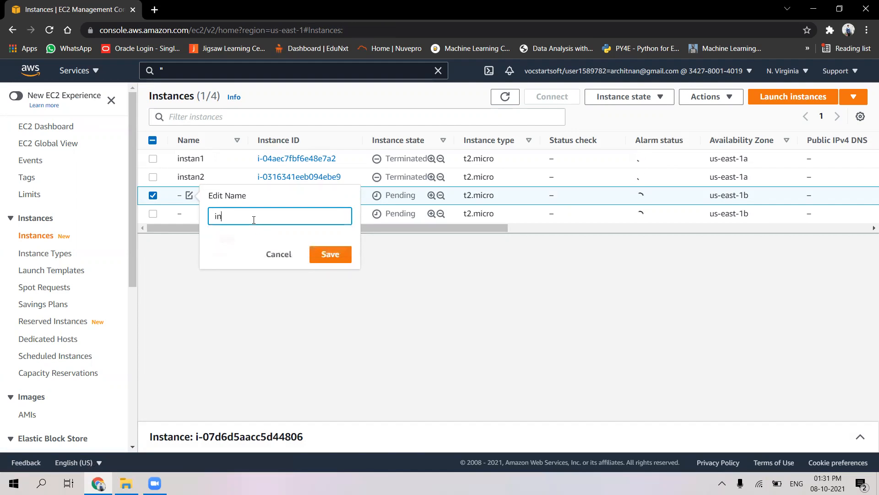
{"action": "key", "text": "BackSpace"}
{"action": "key", "text": "BackSpace"}
{"action": "key", "text": "BackSpace"}
{"action": "key", "text": "BackSpace"}
{"action": "type", "text": "s"}
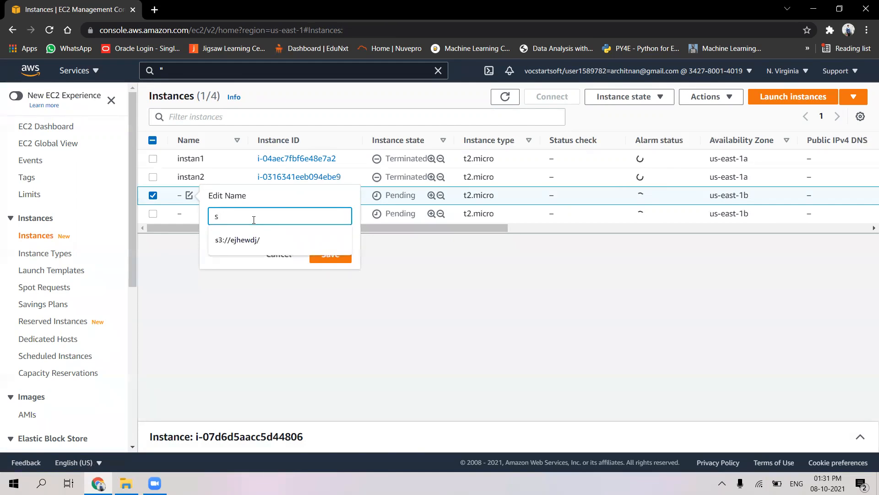
{"action": "key", "text": "BackSpace"}
{"action": "type", "text": "inst"}
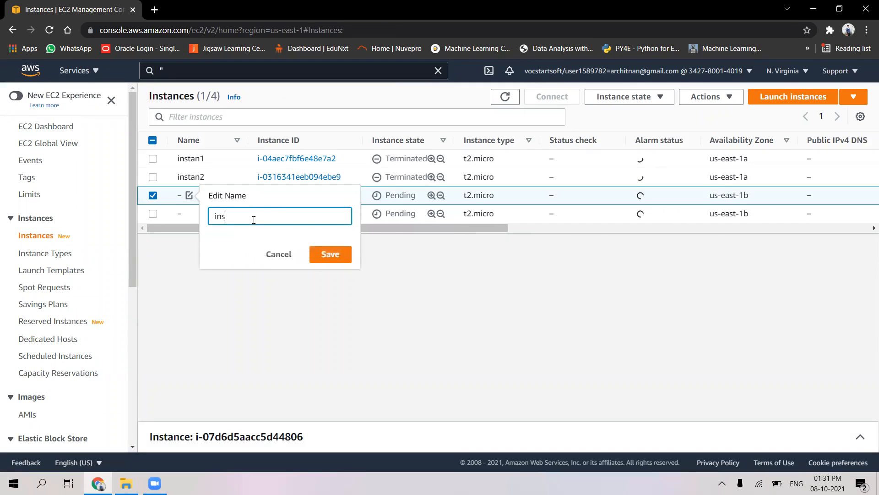
{"action": "key", "text": "BackSpace"}
{"action": "key", "text": "BackSpace"}
{"action": "key", "text": "BackSpace"}
{"action": "key", "text": "BackSpace"}
{"action": "type", "text": "t1"}
{"action": "key", "text": "BackSpace"}
{"action": "type", "text": "insnet1"}
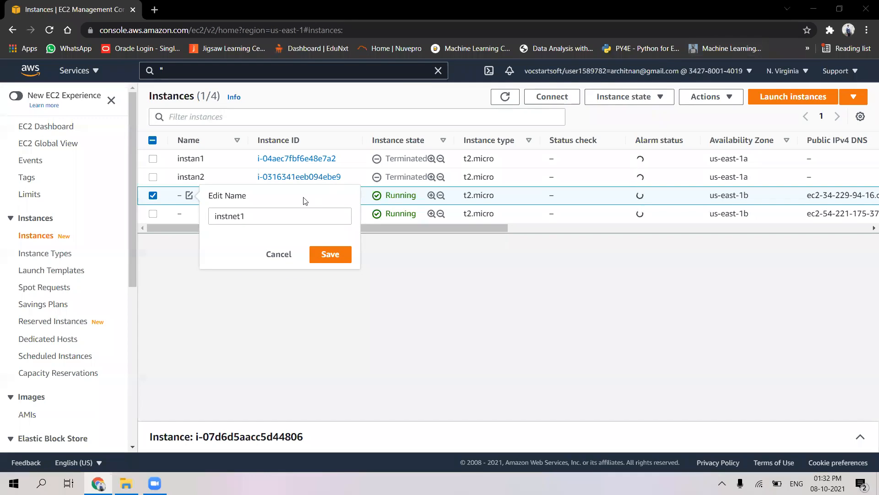
{"action": "double_click", "coordinate": [288, 215]}
{"action": "left_click", "coordinate": [287, 215]}
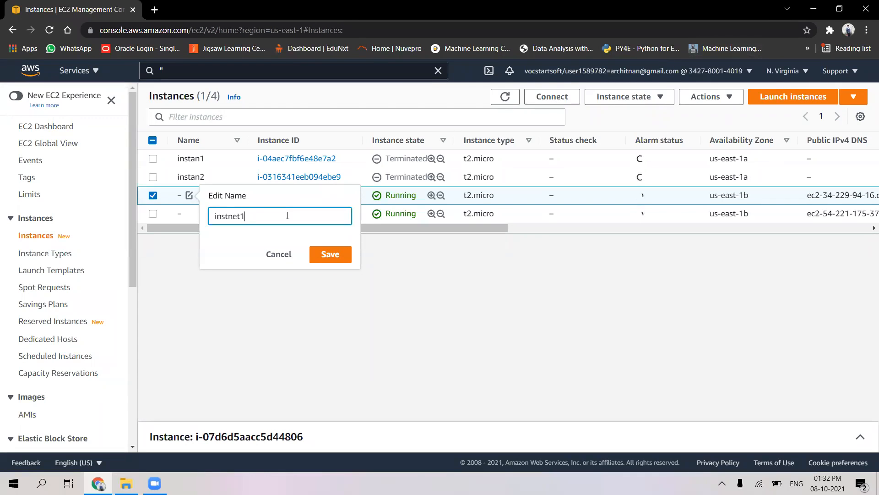
{"action": "key", "text": "Return"}
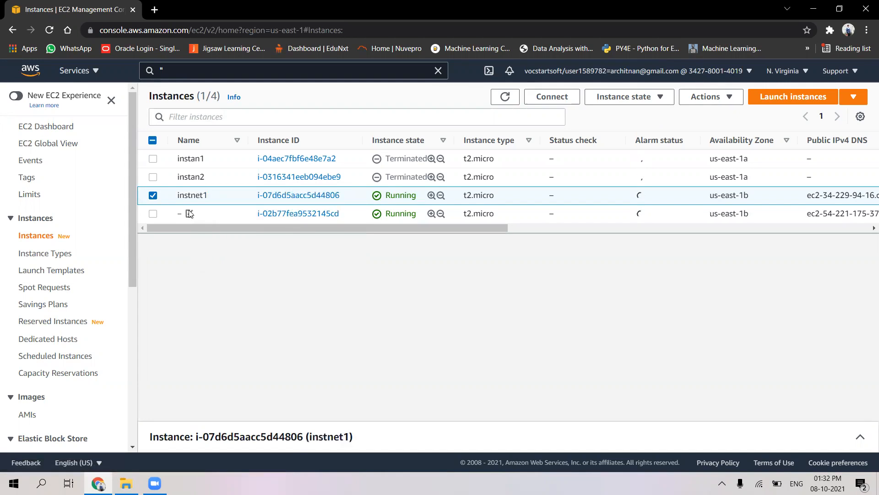
- Name the remaining unnamed new instance instnet2
{"action": "left_click", "coordinate": [189, 214]}
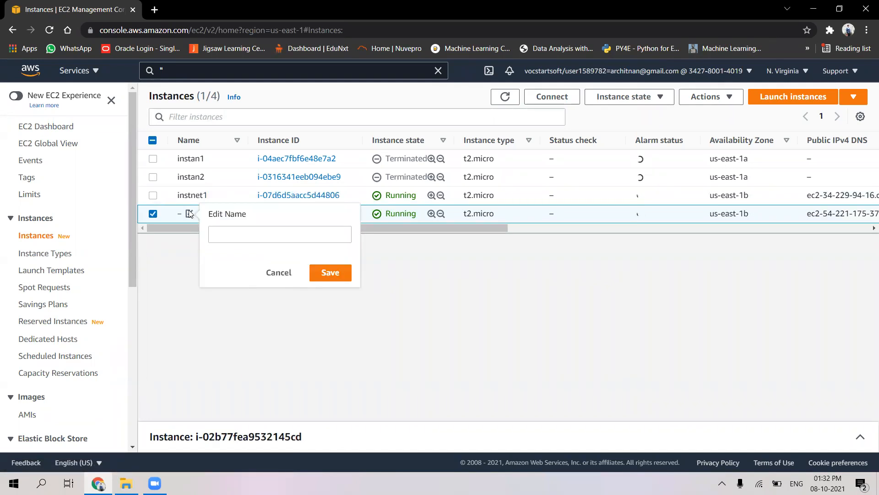
{"action": "left_click", "coordinate": [250, 232]}
{"action": "type", "text": "instn"}
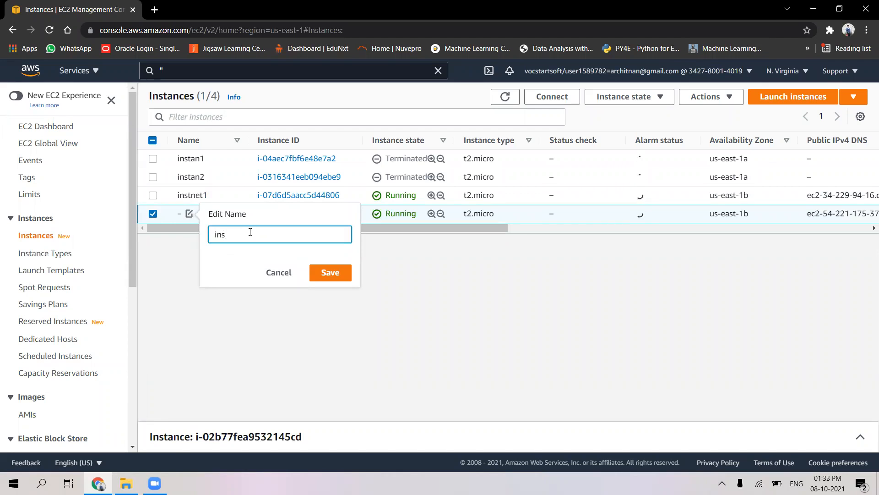
{"action": "type", "text": "et1"}
{"action": "key", "text": "BackSpace"}
{"action": "type", "text": "2"}
{"action": "key", "text": "Return"}
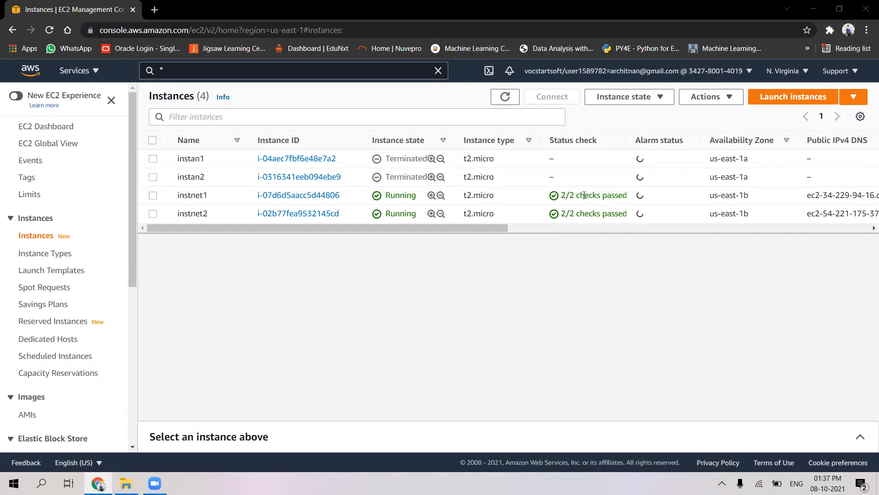
- Open the connection options of instnet1 and copy the example ssh command for an SSH client
{"action": "left_click_drag", "start_coordinate": [587, 195], "coordinate": [534, 196]}
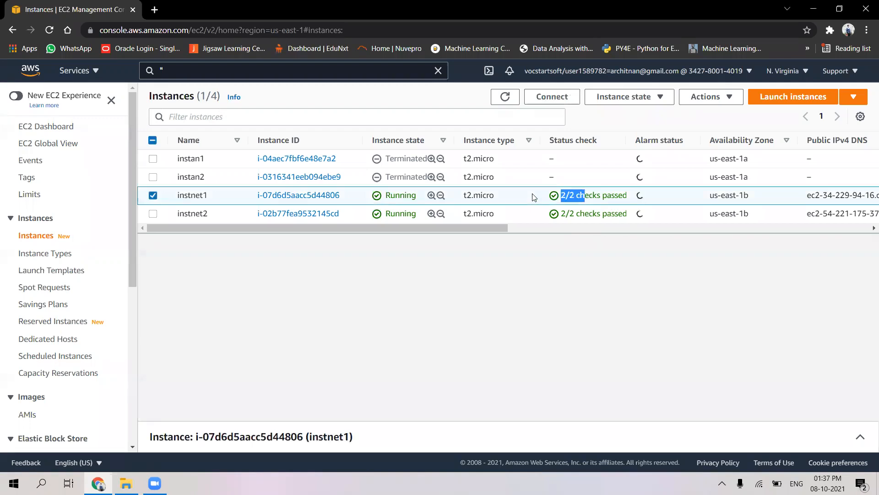
{"action": "left_click", "coordinate": [617, 269]}
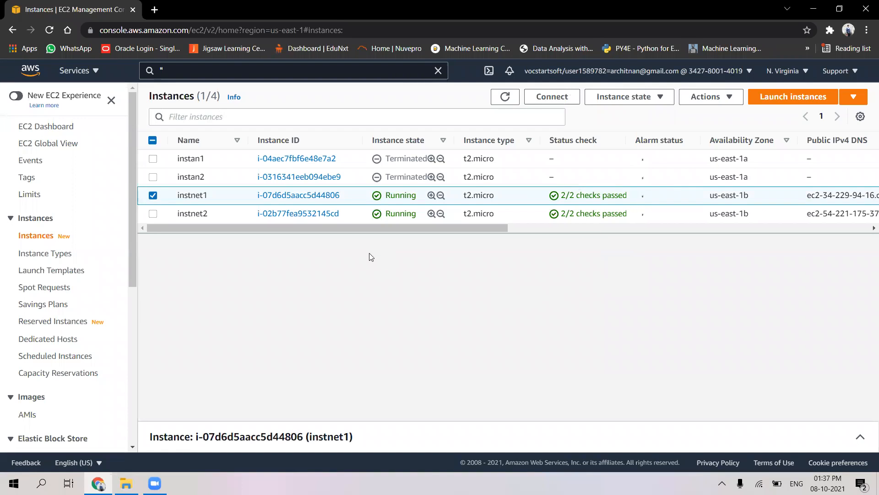
{"action": "left_click", "coordinate": [321, 196]}
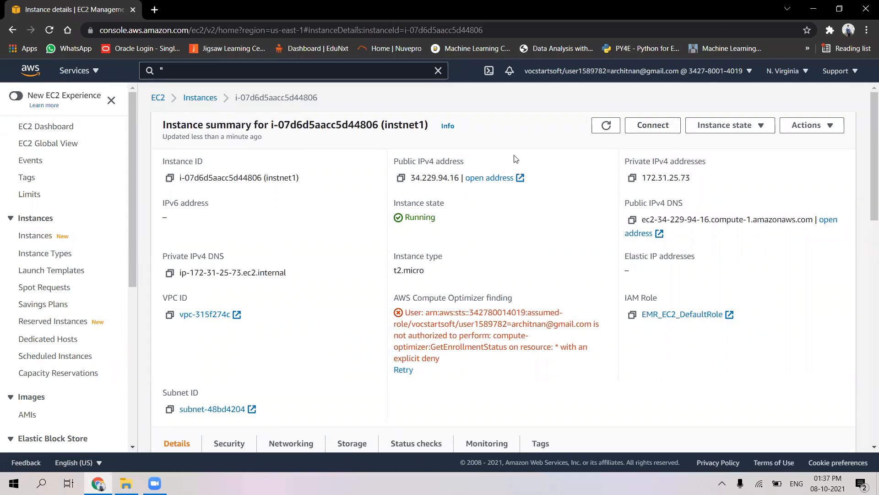
{"action": "left_click", "coordinate": [652, 126]}
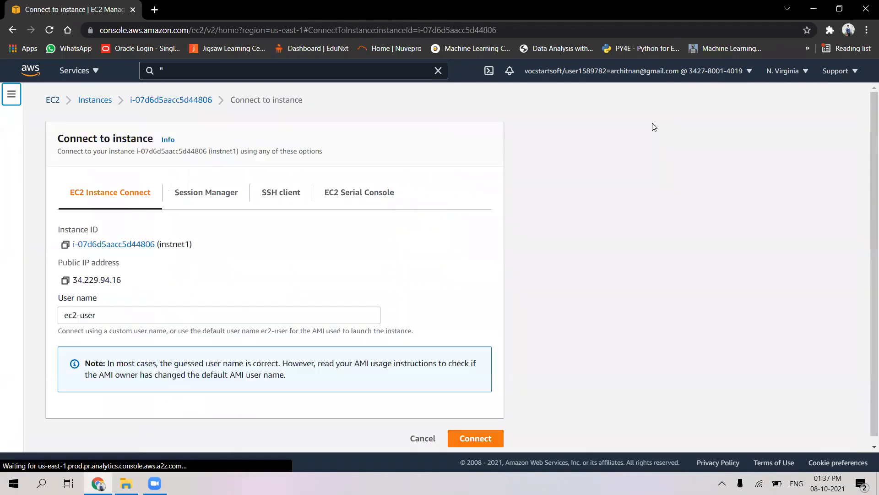
{"action": "left_click", "coordinate": [292, 200]}
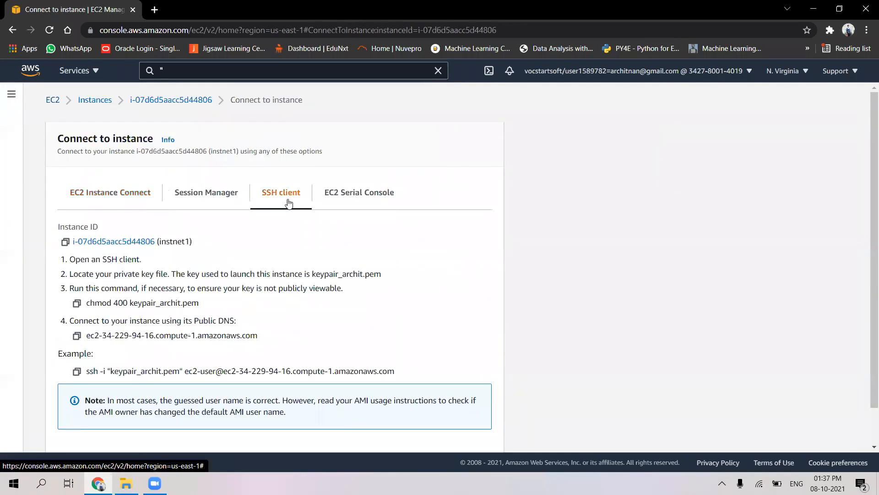
{"action": "left_click", "coordinate": [76, 372]}
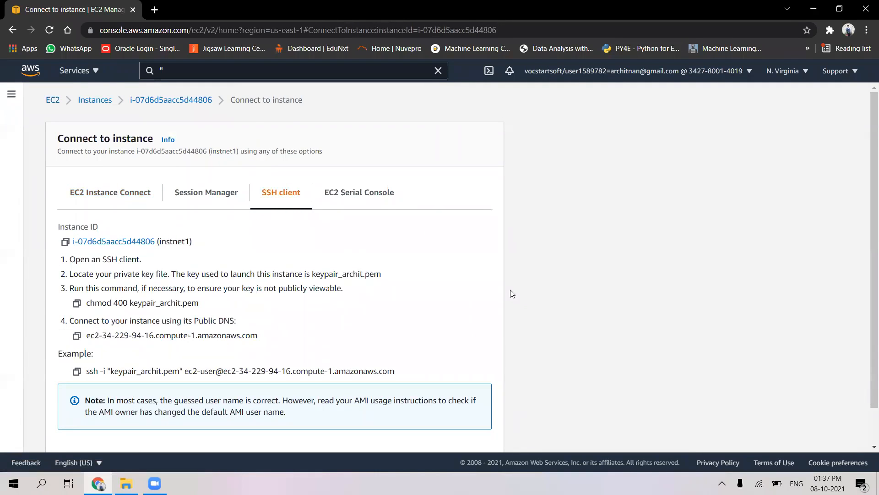
- Open Command Prompt and change to the Downloads folder with cd Downloads
{"action": "key", "text": "super"}
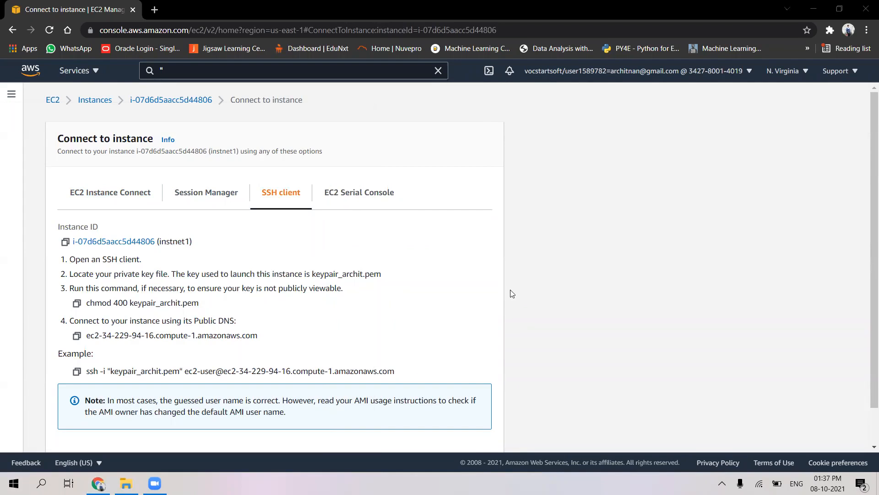
{"action": "type", "text": "com"}
{"action": "key", "text": "Return"}
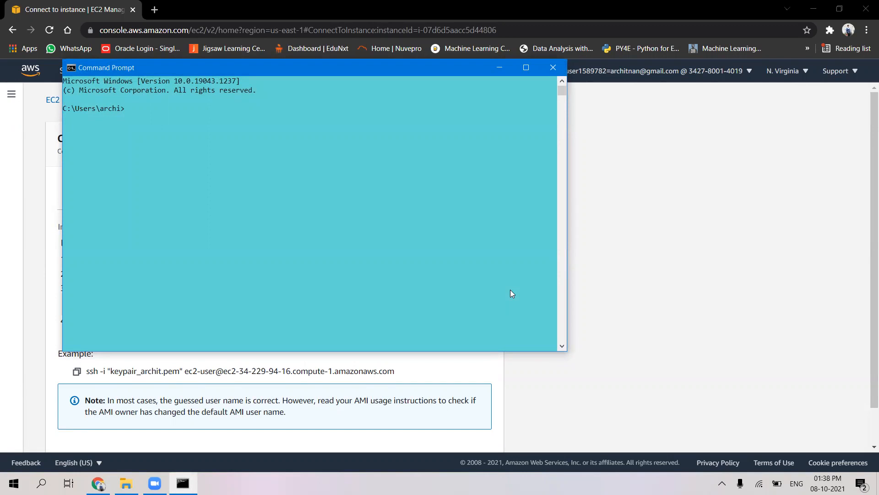
{"action": "type", "text": "cd Downloads"}
{"action": "key", "text": "Return"}
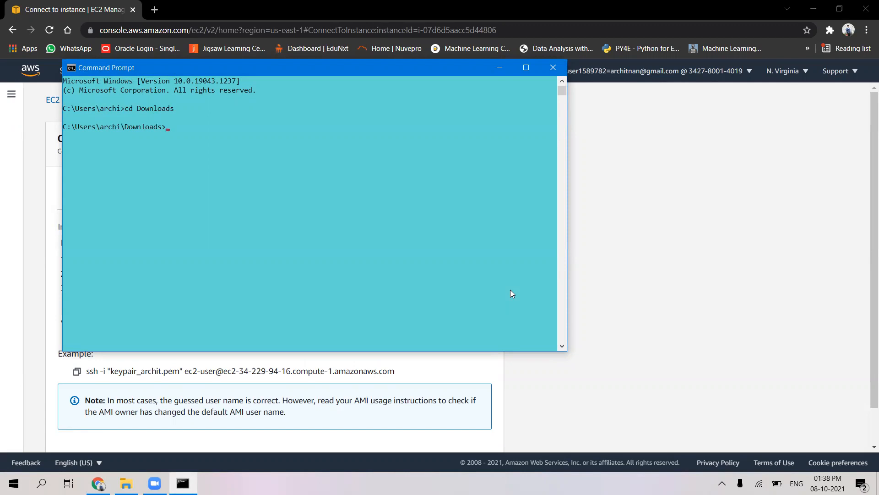
- Connect to instnet1 as ec2-user with the copied ssh command and accept the host's authenticity with yes
{"action": "key", "text": "ctrl+v"}
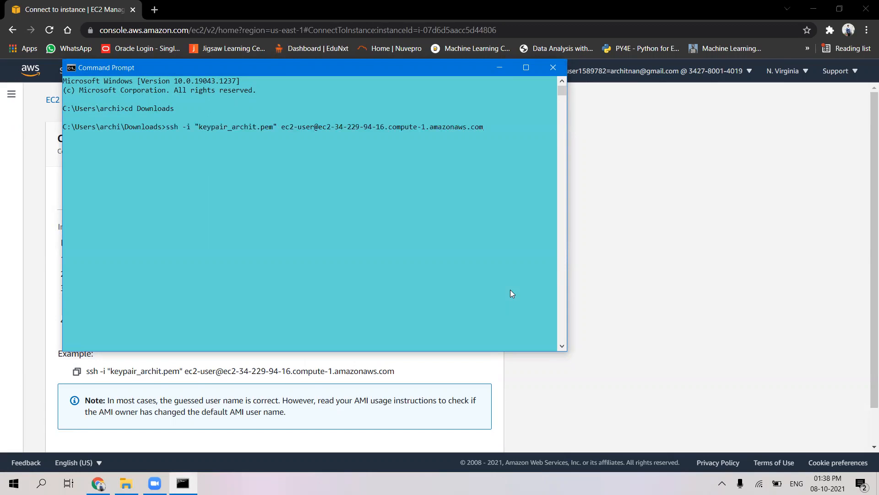
{"action": "key", "text": "Return"}
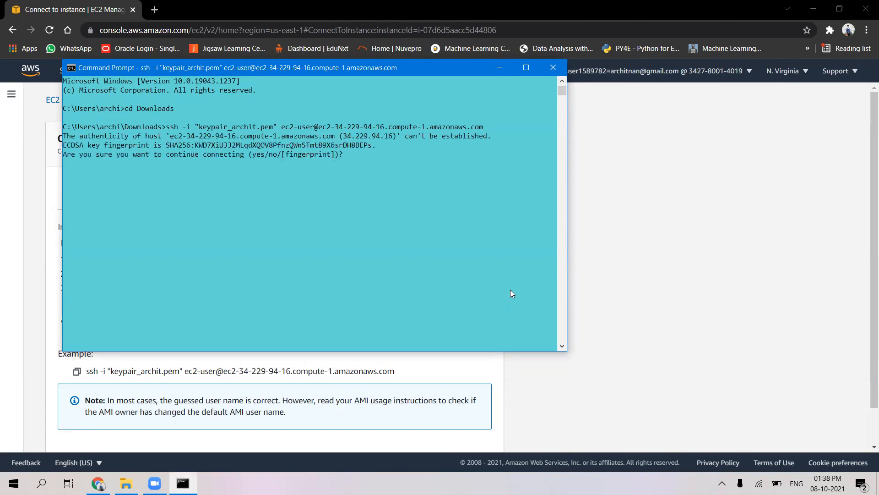
{"action": "type", "text": "yes"}
{"action": "key", "text": "Return"}
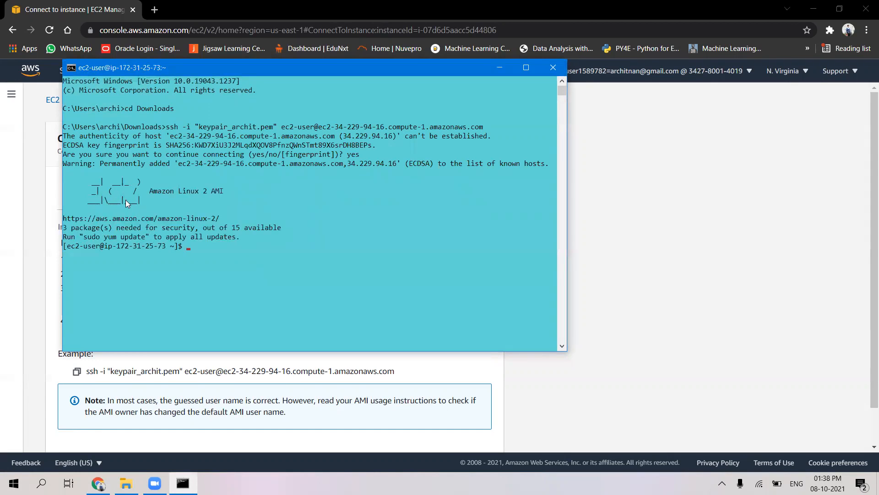
- Switch to the root user on the instance with sudo su
{"action": "type", "text": "sudo"}
{"action": "key", "text": "BackSpace"}
{"action": "key", "text": "BackSpace"}
{"action": "key", "text": "BackSpace"}
{"action": "key", "text": "BackSpace"}
{"action": "type", "text": "sudo su"}
{"action": "key", "text": "Return"}
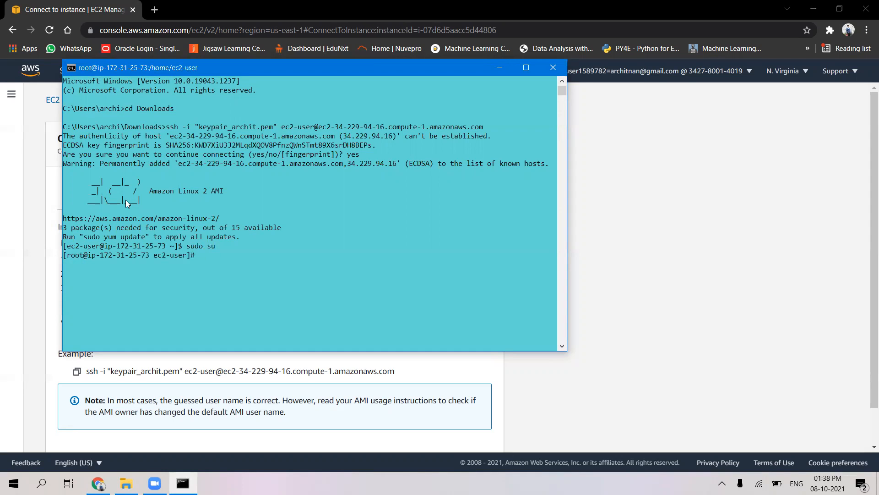
- Update all packages with yum update -y and install the Apache web server with yum install -y httpd
{"action": "type", "text": "yum updaye"}
{"action": "key", "text": "BackSpace"}
{"action": "key", "text": "BackSpace"}
{"action": "type", "text": "te -y"}
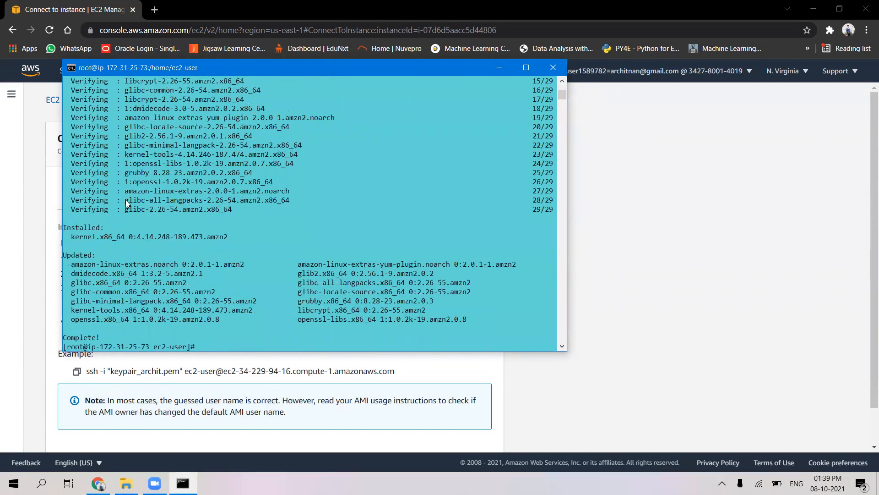
{"action": "type", "text": "yum install -y httpd"}
{"action": "key", "text": "Return"}
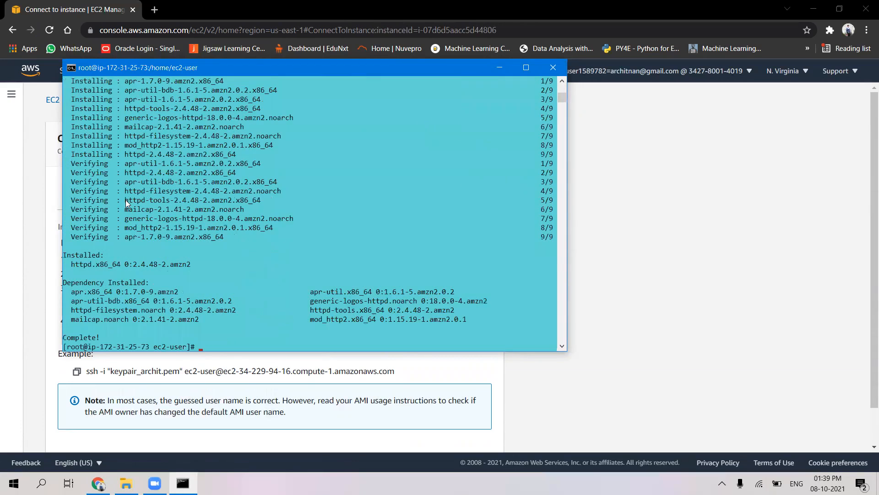
- Start the Apache service with systemctl start httpd
{"action": "type", "text": "systemctl ena"}
{"action": "key", "text": "BackSpace"}
{"action": "key", "text": "BackSpace"}
{"action": "key", "text": "BackSpace"}
{"action": "type", "text": "start httpd"}
{"action": "key", "text": "Return"}
- Enable the Apache service at boot with systemctl enable httpd
{"action": "type", "text": "s"}
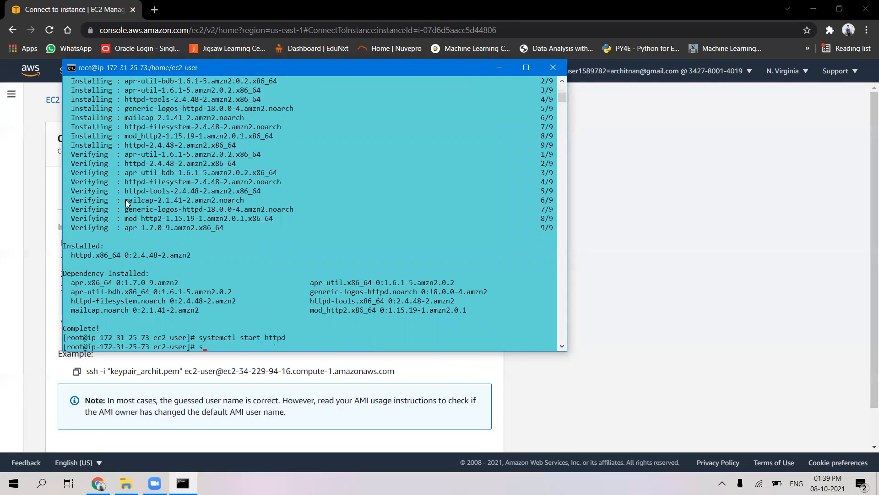
{"action": "type", "text": "ystemctl enable htt"}
{"action": "type", "text": "pds"}
{"action": "key", "text": "BackSpace"}
{"action": "key", "text": "Return"}
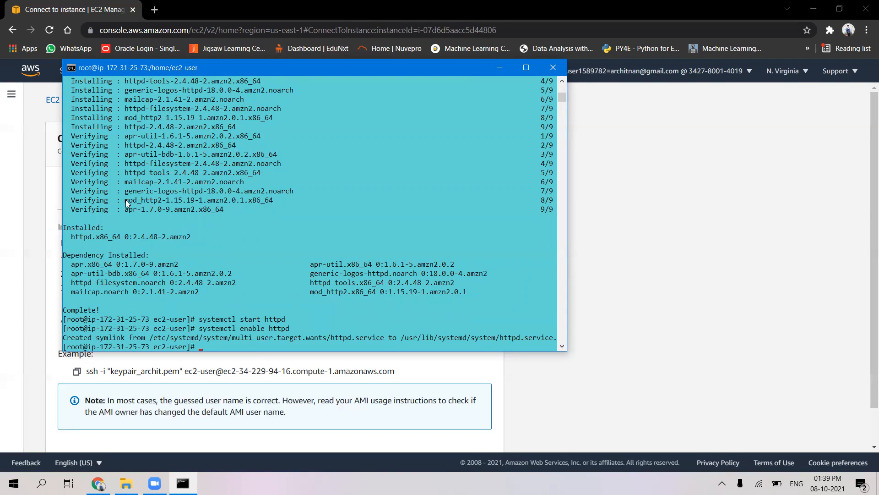
- Try to write the h1 heading "!st instance for Network Load Balancer" to /var/www/html/index.html with echo in double quotes
{"action": "type", "text": "echo \"<h1>"}
{"action": "type", "text": "!st instance for Network L"}
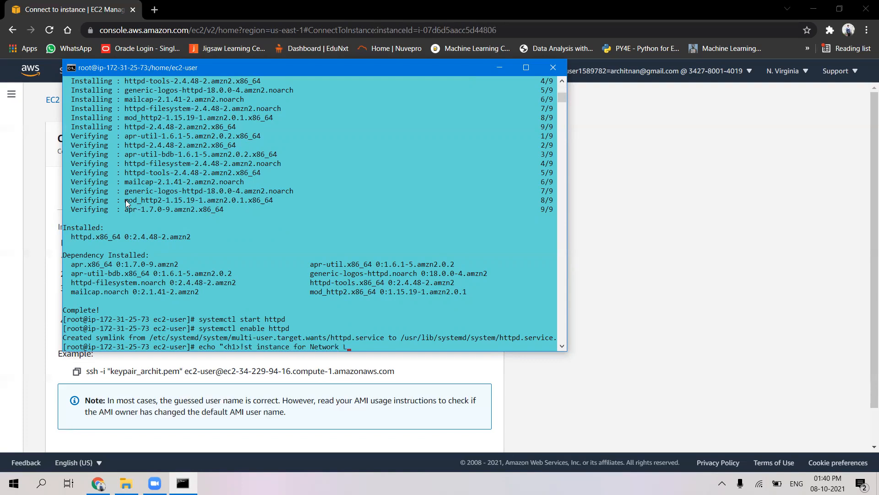
{"action": "type", "text": "oad Balancer</h1>\"> /var/www/ht"}
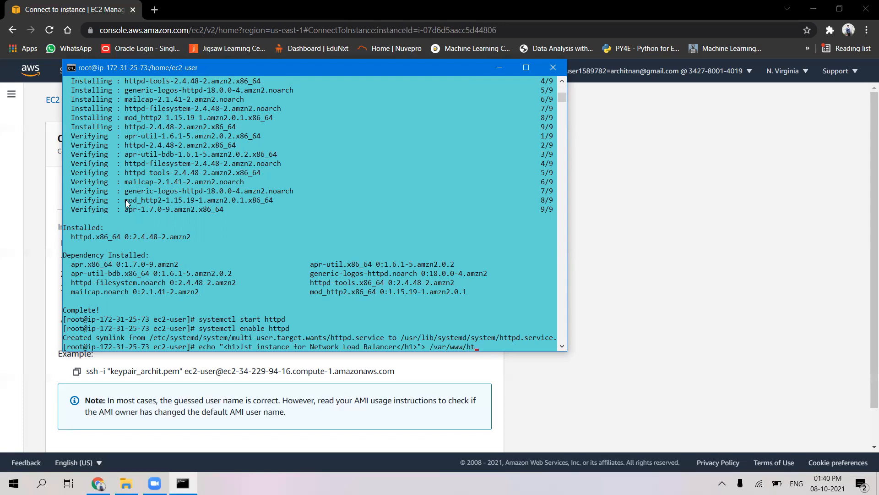
{"action": "type", "text": "ml/index.html"}
{"action": "key", "text": "Return"}
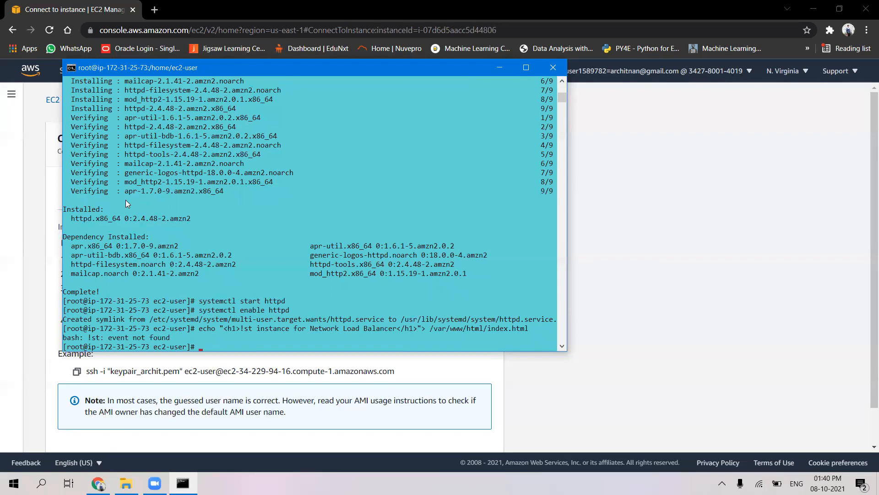
{"action": "key", "text": "Up"}
{"action": "key", "text": "Down"}
{"action": "key", "text": "Up"}
{"action": "key", "text": "Down"}
{"action": "left_click_drag", "start_coordinate": [199, 325], "coordinate": [527, 330]}
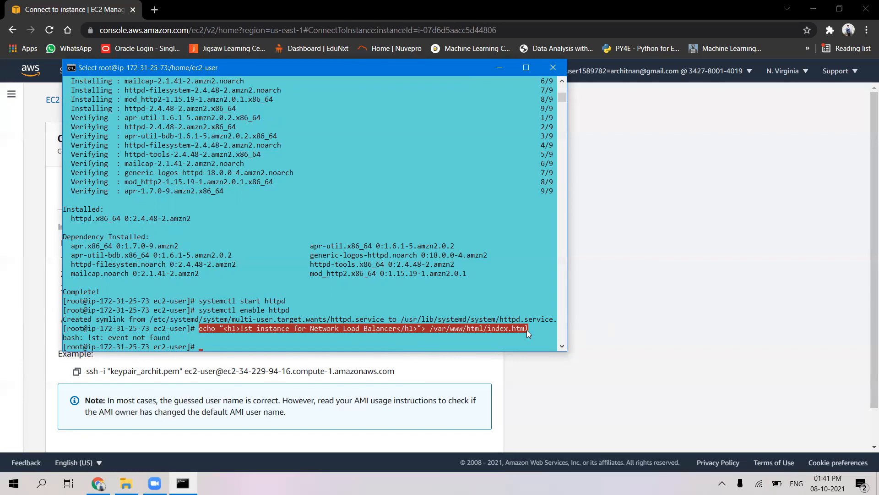
{"action": "key", "text": "ctrl+c"}
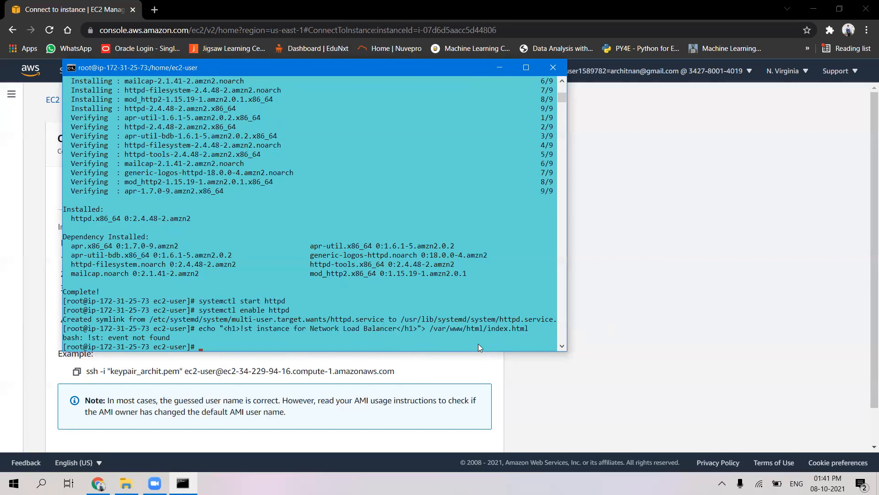
{"action": "left_click", "coordinate": [242, 343]}
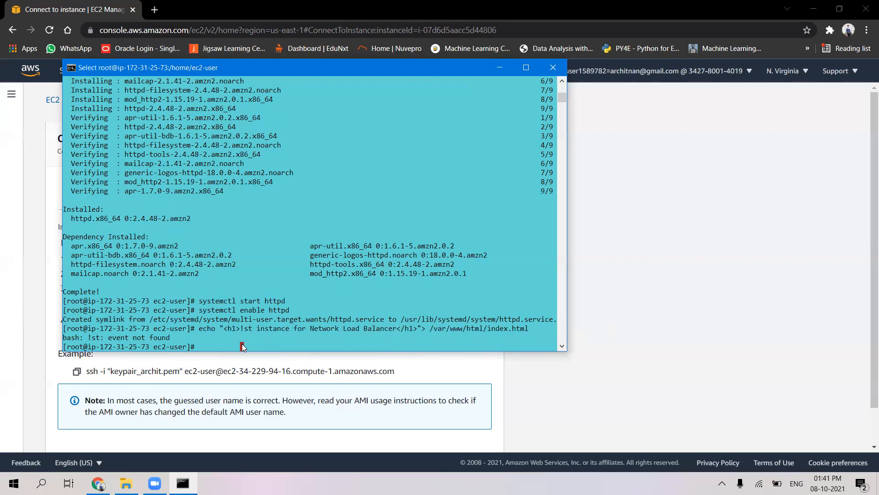
{"action": "right_click", "coordinate": [241, 343]}
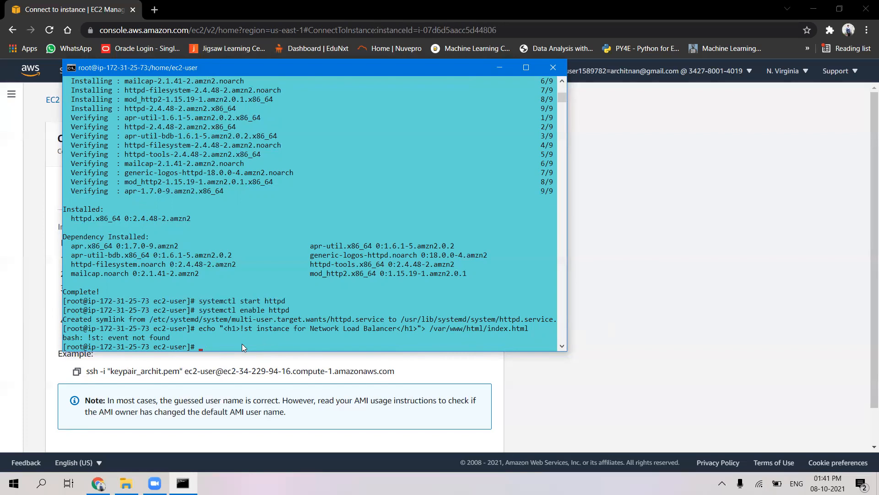
- Write the h1 heading "1st instance for Network Load Balancer" to /var/www/html/index.html with echo
{"action": "type", "text": "echo \"<h1>1st"}
{"action": "type", "text": "instance for Network Load Balancer</h1>"}
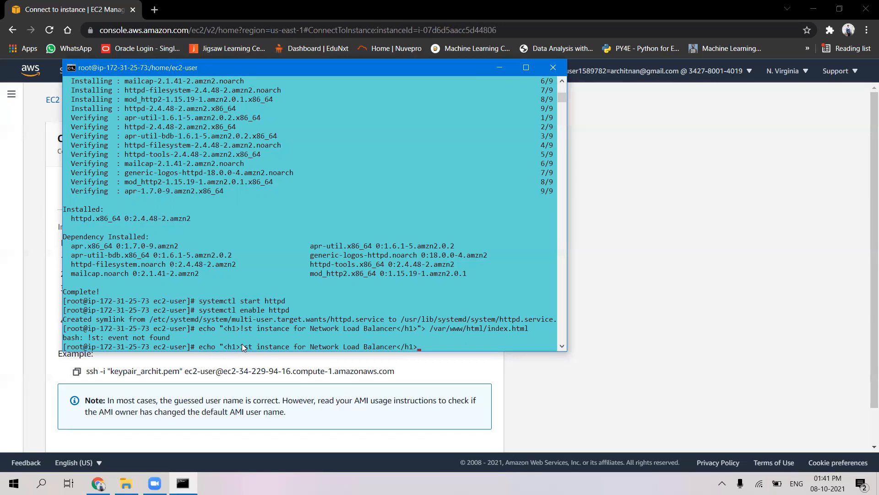
{"action": "type", "text": "\"> /var/www/html/index.t"}
{"action": "key", "text": "BackSpace"}
{"action": "type", "text": "html"}
{"action": "key", "text": "Return"}
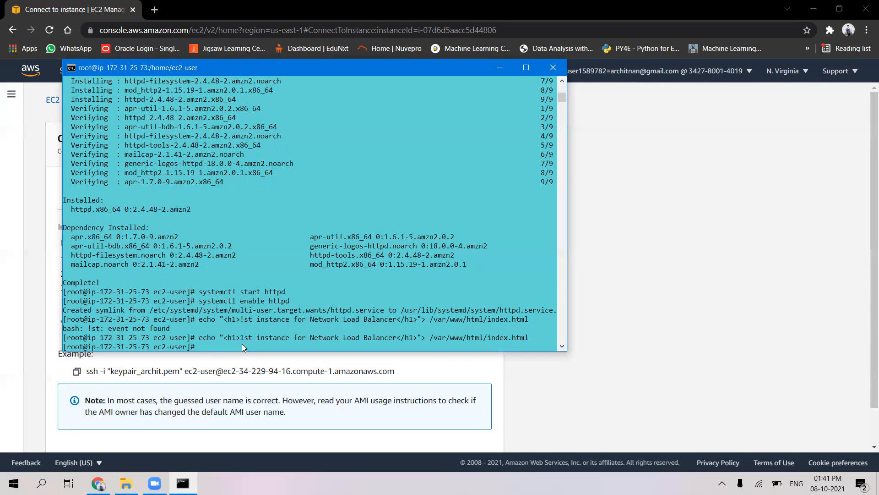
- Copy instnet1's public IP address from its EC2 connection page and load it in a new browser tab to check the test page
{"action": "left_click", "coordinate": [612, 257]}
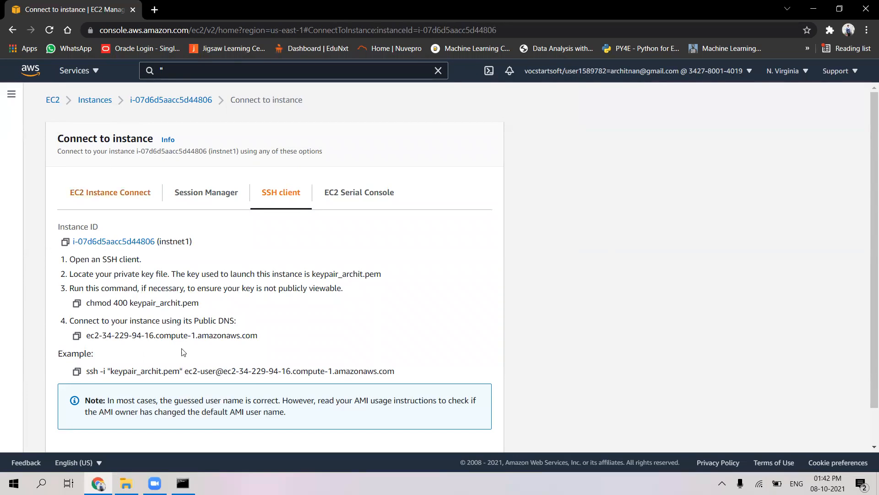
{"action": "left_click", "coordinate": [137, 187]}
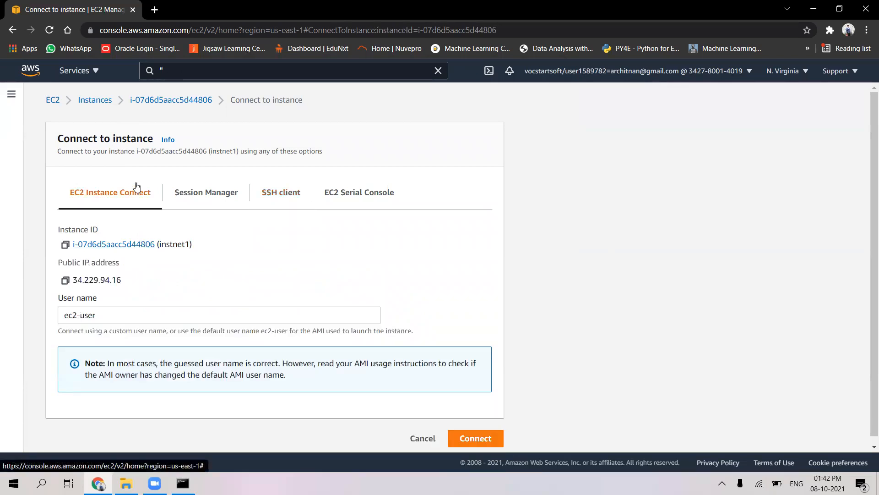
{"action": "left_click", "coordinate": [66, 281]}
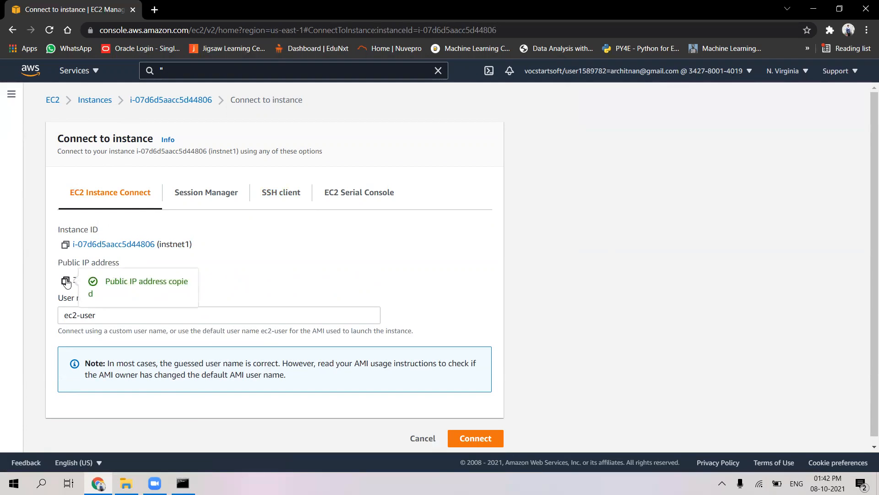
{"action": "left_click", "coordinate": [149, 14]}
{"action": "key", "text": "ctrl+v"}
{"action": "key", "text": "Return"}
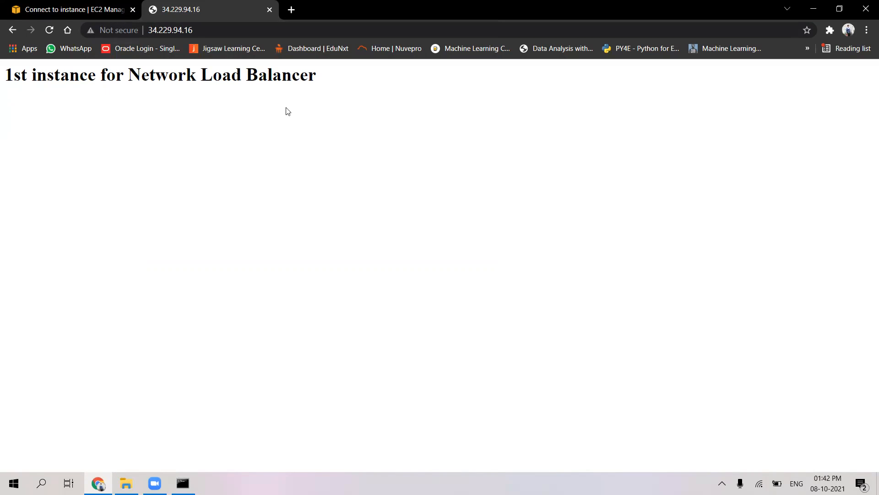
- Open the connection page of instance instnet2 in the EC2 console and copy its example SSH client command
{"action": "left_click", "coordinate": [42, 6]}
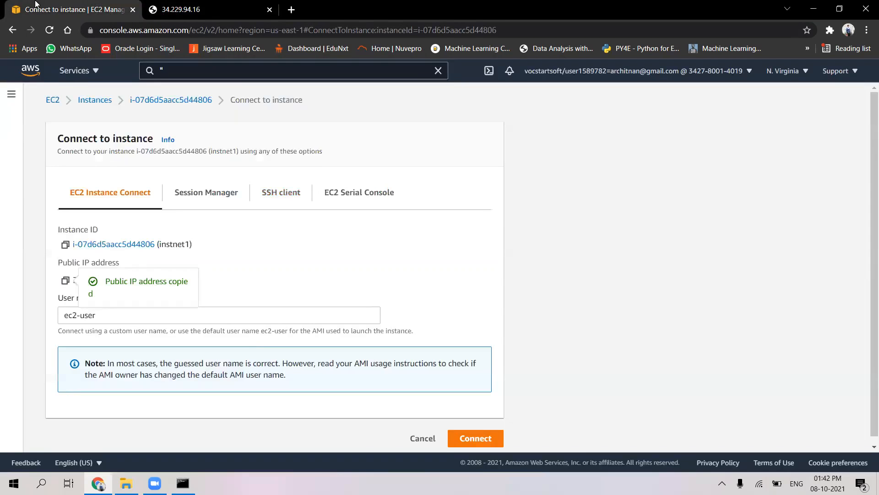
{"action": "left_click", "coordinate": [93, 99]}
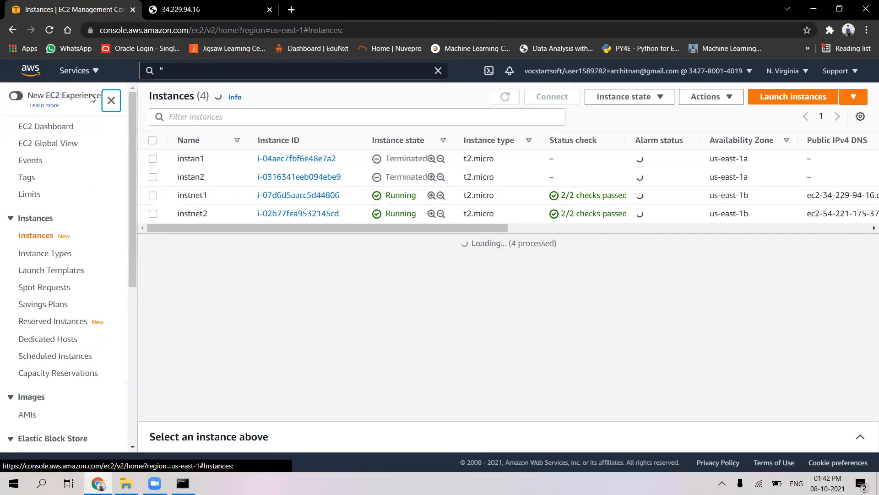
{"action": "left_click", "coordinate": [317, 215]}
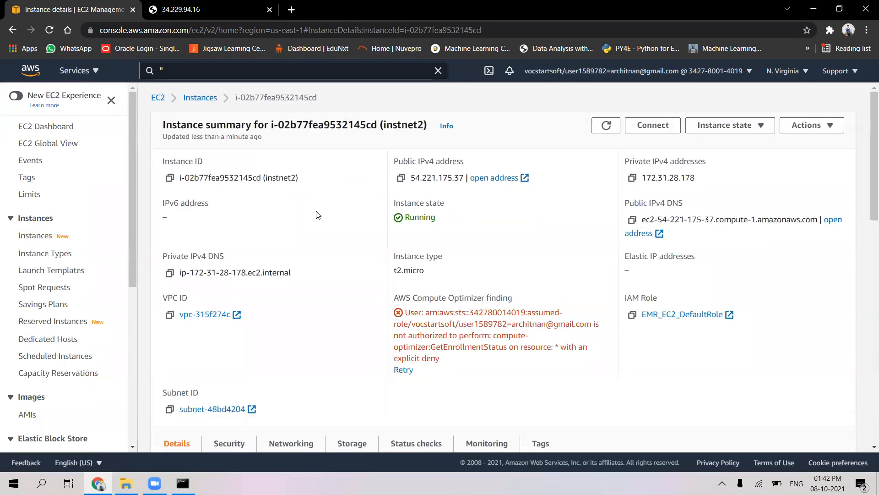
{"action": "left_click", "coordinate": [653, 125]}
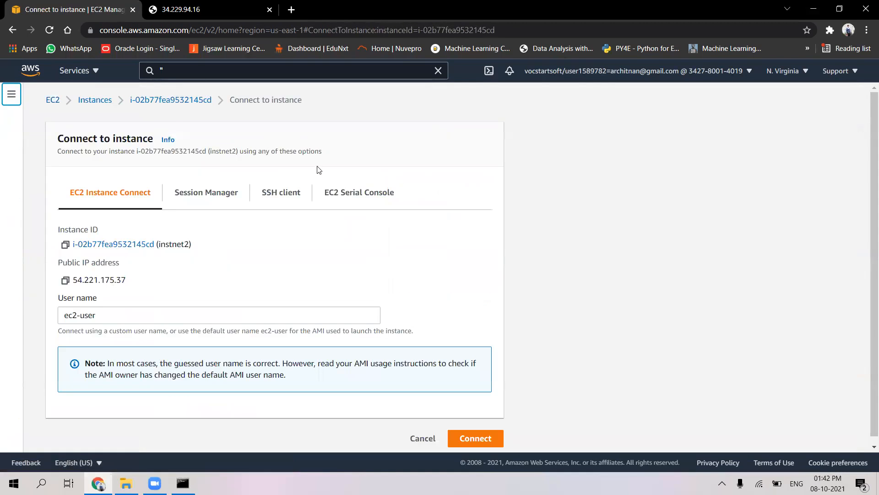
{"action": "left_click", "coordinate": [281, 196]}
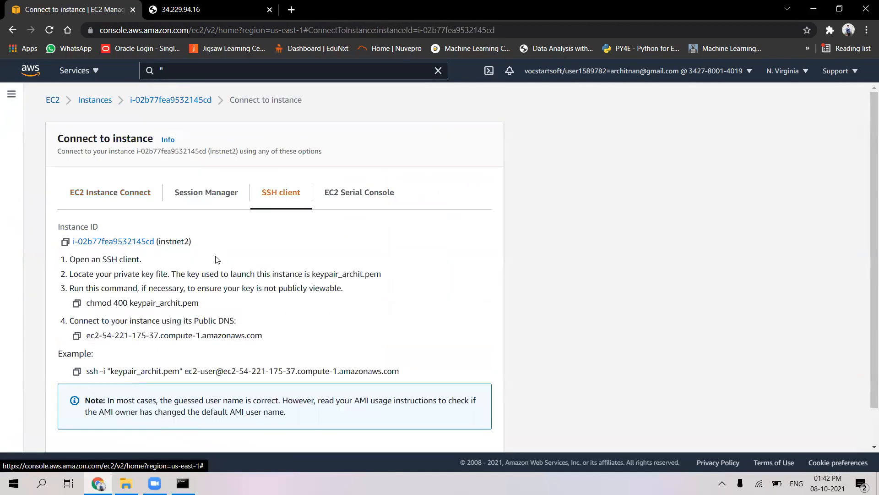
{"action": "left_click", "coordinate": [77, 372]}
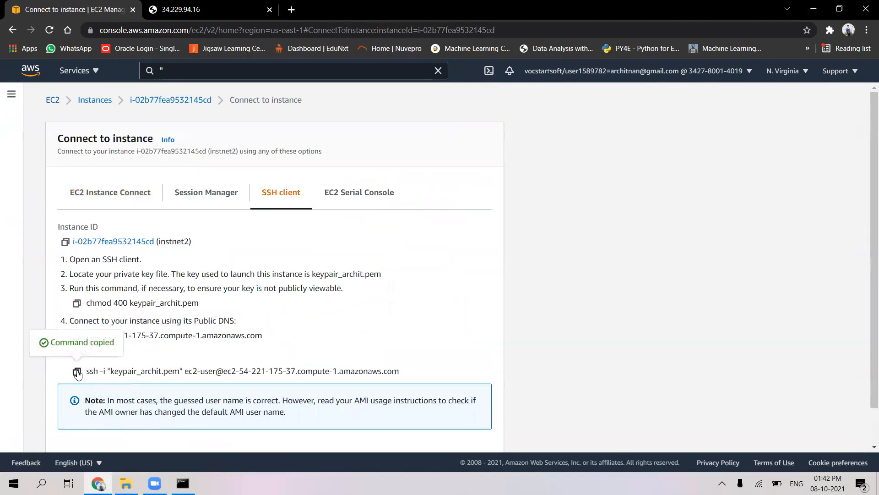
- Switch to the terminal, exit the root shell and log out of the first instance's SSH session
{"action": "key", "text": "alt+Tab"}
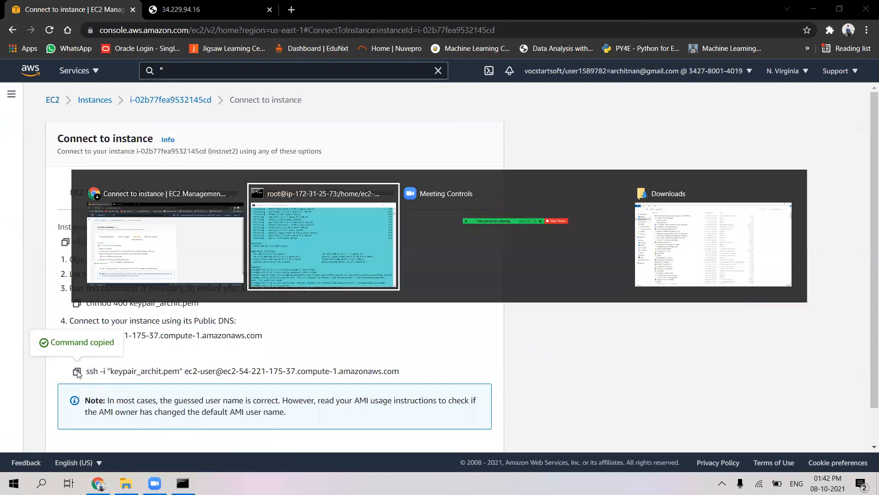
{"action": "type", "text": "exit;"}
{"action": "key", "text": "Return"}
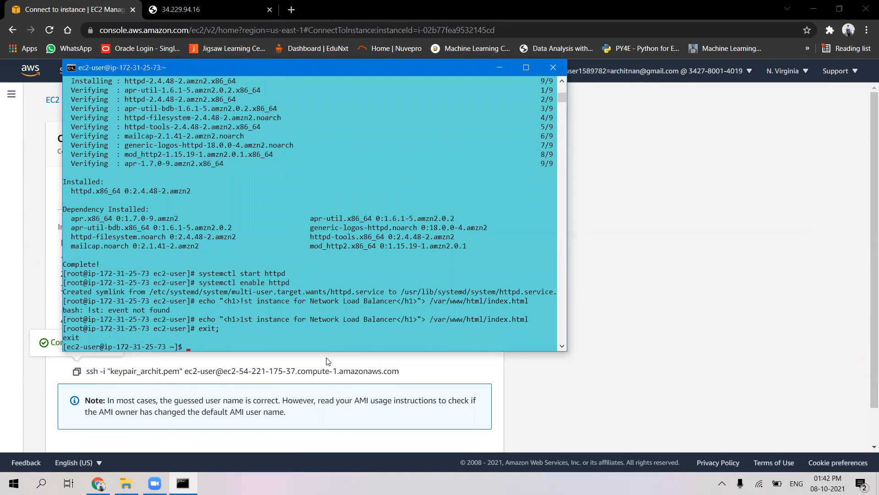
{"action": "type", "text": "w"}
{"action": "key", "text": "BackSpace"}
{"action": "type", "text": "xit;"}
{"action": "key", "text": "BackSpace"}
{"action": "key", "text": "BackSpace"}
{"action": "key", "text": "BackSpace"}
{"action": "type", "text": "exit;"}
{"action": "key", "text": "Return"}
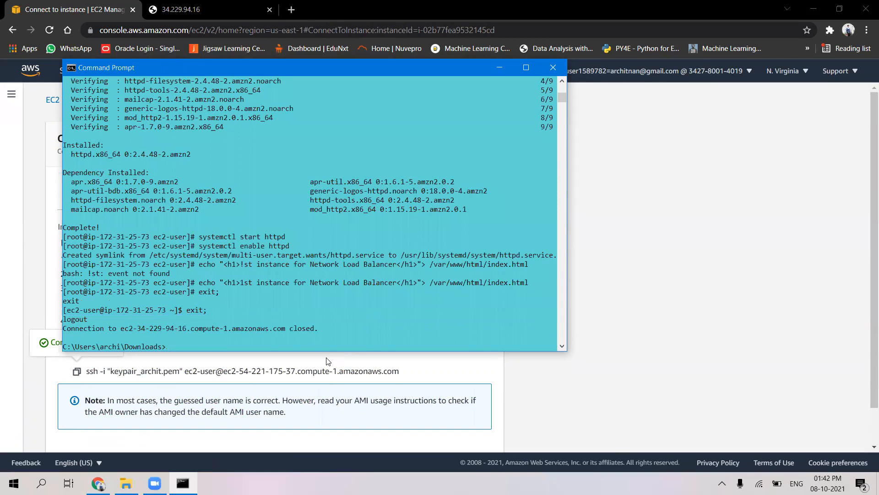
- Connect to instnet2 with the copied ssh command, accept its host key with yes, and switch to root with sudo su
{"action": "key", "text": "ctrl+v"}
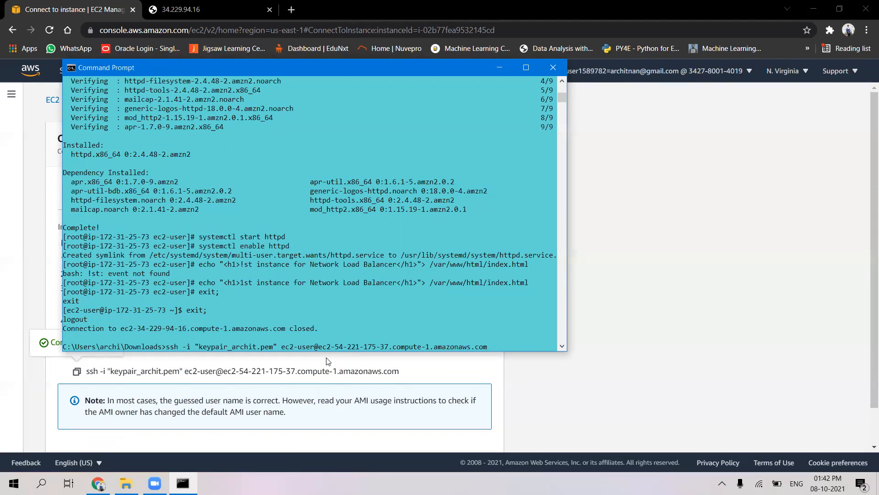
{"action": "key", "text": "Return"}
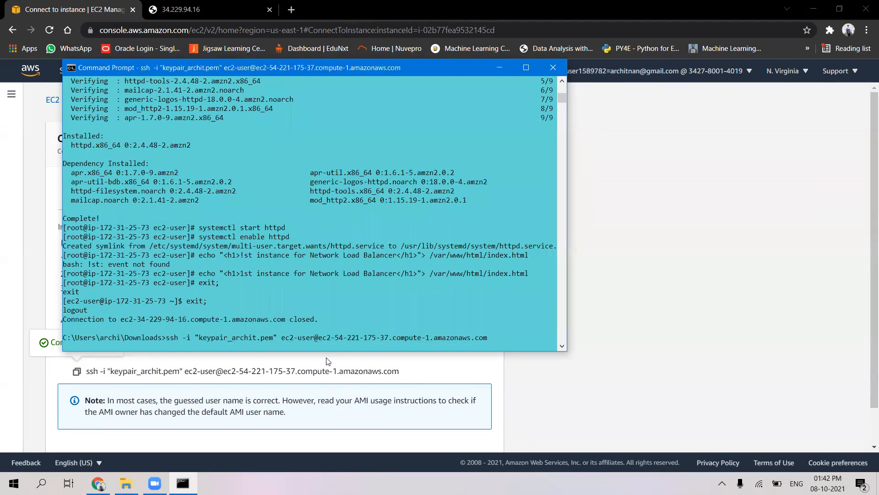
{"action": "type", "text": "yes"}
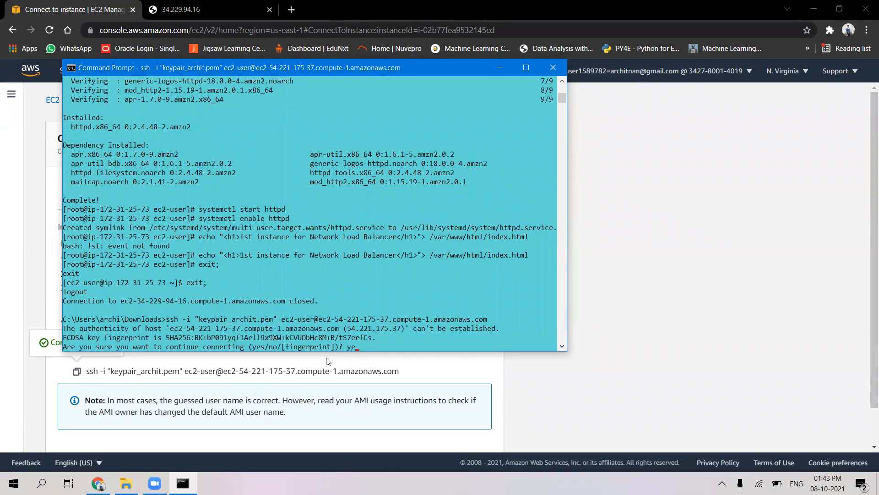
{"action": "key", "text": "Return"}
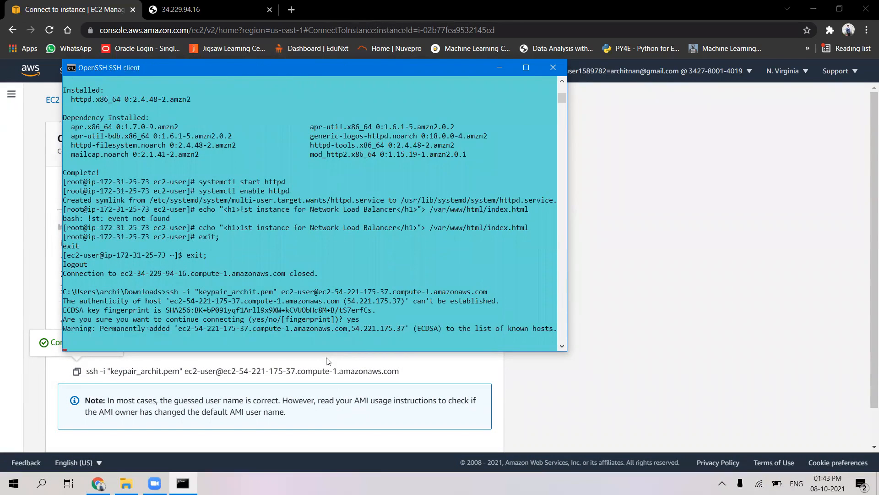
{"action": "type", "text": "sudo su"}
{"action": "key", "text": "Return"}
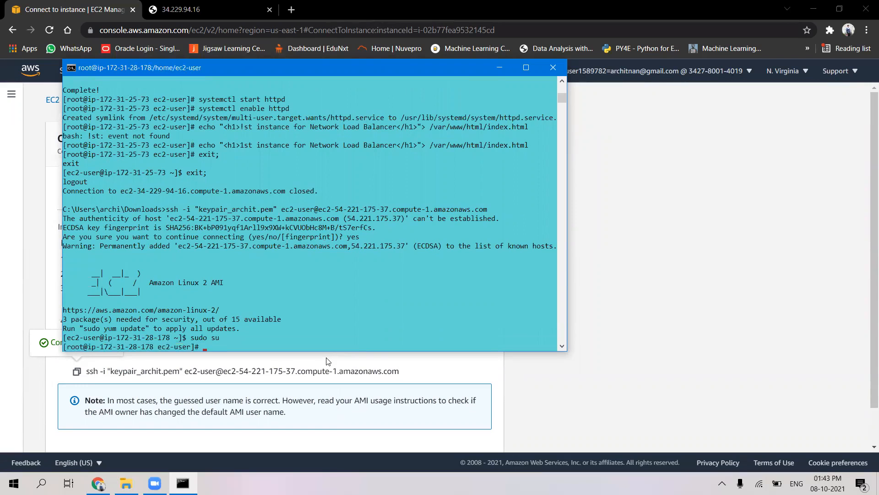
- Update all packages on the second instance with yum update -y and install Apache with yum install -y httpd
{"action": "type", "text": "yum update -y"}
{"action": "key", "text": "Return"}
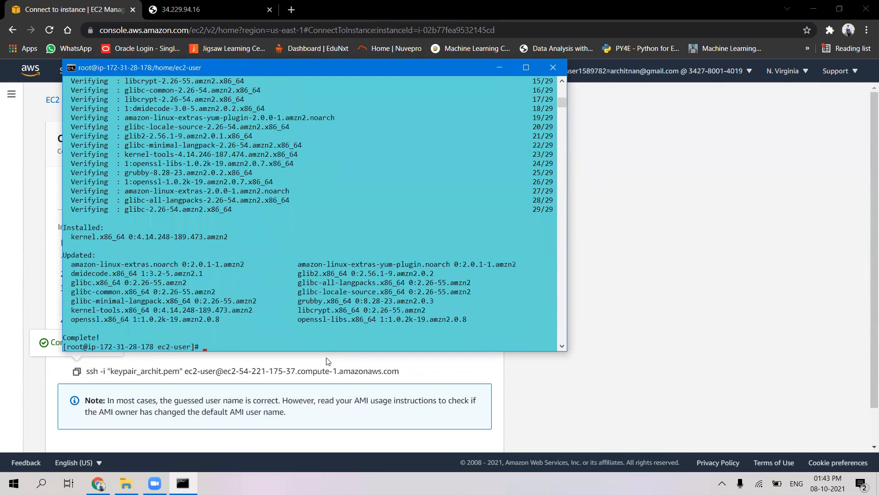
{"action": "type", "text": "yum install -y httpd"}
{"action": "key", "text": "Return"}
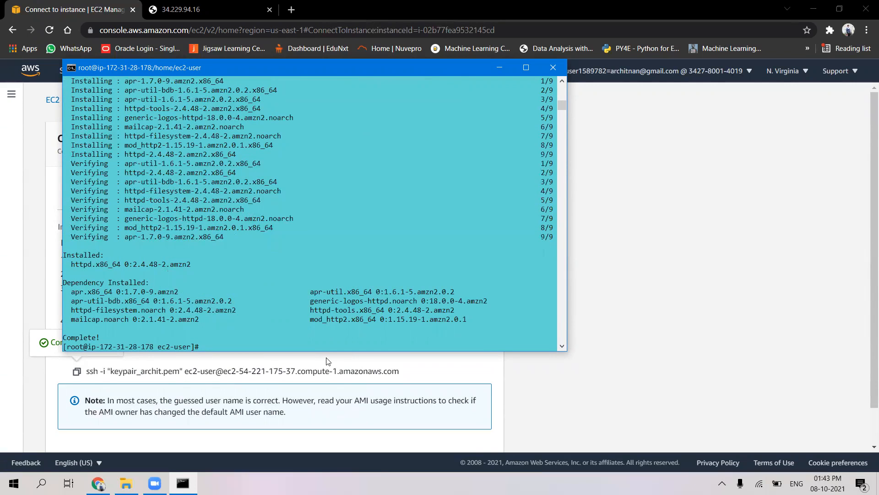
- Start the Apache service on the second instance and enable it at boot with systemctl start httpd and systemctl enable httpd
{"action": "type", "text": "systemctl start httpd"}
{"action": "key", "text": "Return"}
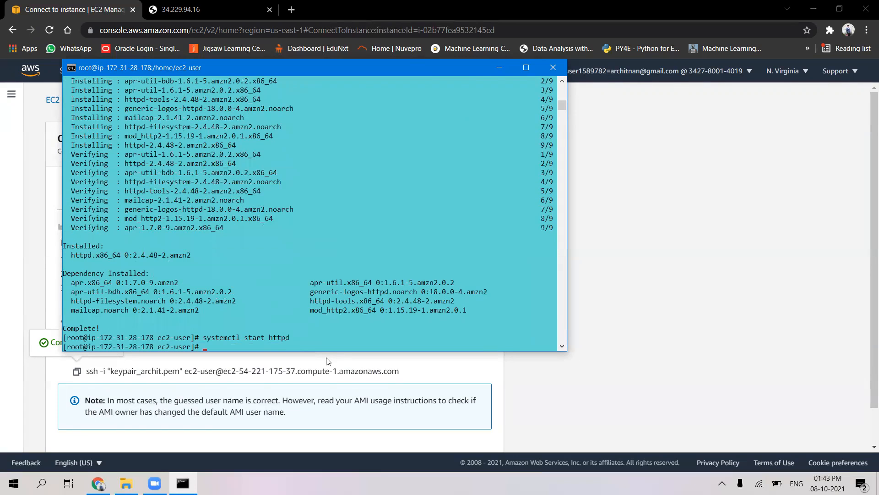
{"action": "type", "text": "systemctl enable httpd"}
{"action": "key", "text": "Return"}
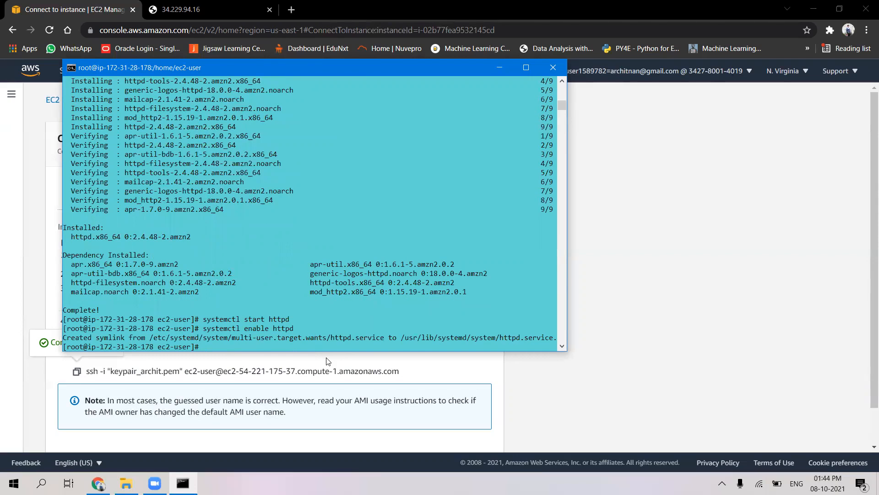
- Write the h1 heading "2nd instance for Network LOad Balancer" to /var/www/html/index.html with echo
{"action": "type", "text": "echo"}
{"action": "type", "text": "\"<h1>"}
{"action": "key", "text": "BackSpace"}
{"action": "type", "text": "2nd instance for Netwpo"}
{"action": "key", "text": "BackSpace"}
{"action": "key", "text": "BackSpace"}
{"action": "key", "text": "BackSpace"}
{"action": "type", "text": "wokr"}
{"action": "key", "text": "BackSpace"}
{"action": "key", "text": "BackSpace"}
{"action": "type", "text": "rk LOad "}
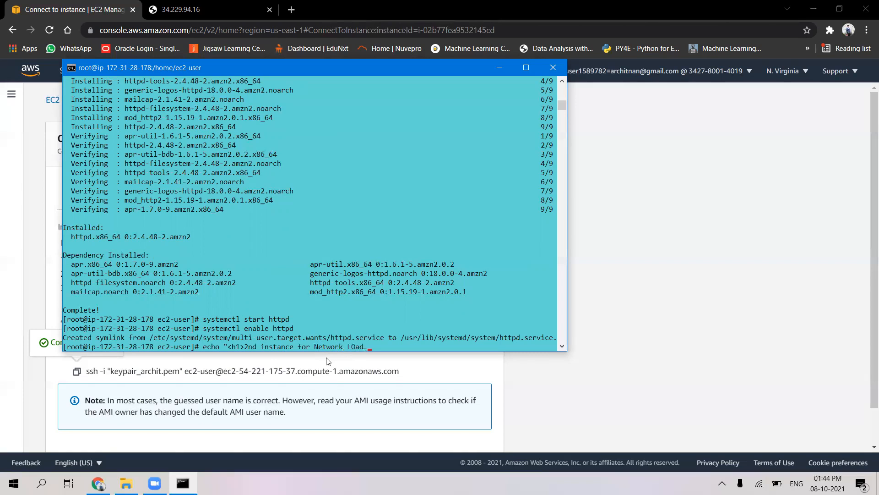
{"action": "type", "text": "Balancer</h1>\"> /var/www/html/index."}
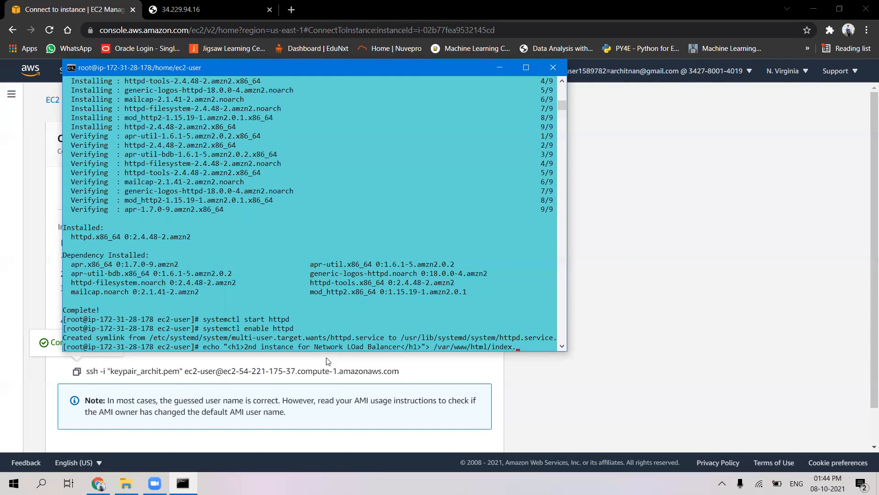
{"action": "type", "text": "html"}
{"action": "key", "text": "Return"}
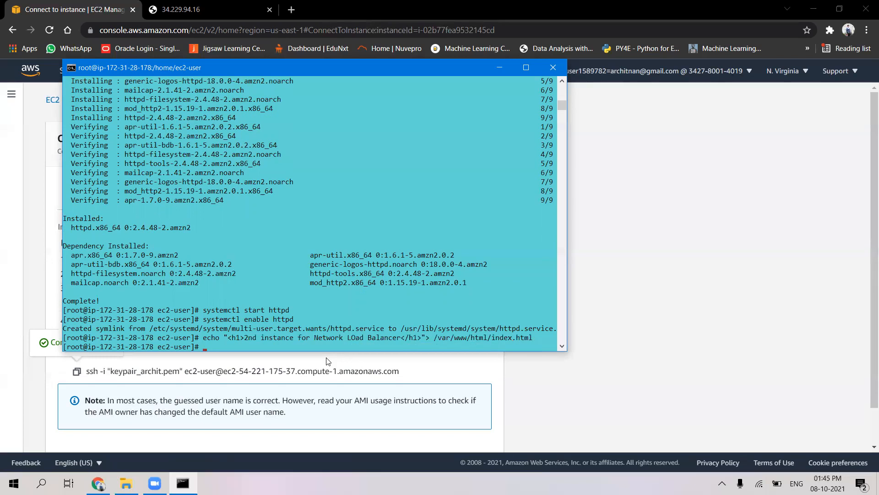
- Copy instnet2's public IP address from its EC2 connection page and load it in a new browser tab to check the test page
{"action": "left_click", "coordinate": [175, 4]}
{"action": "left_click", "coordinate": [73, 10]}
{"action": "left_click", "coordinate": [109, 195]}
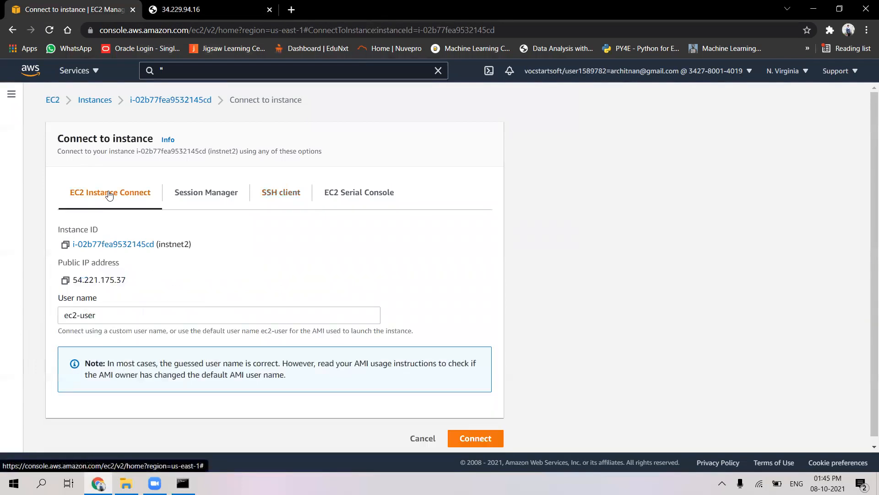
{"action": "left_click", "coordinate": [65, 280]}
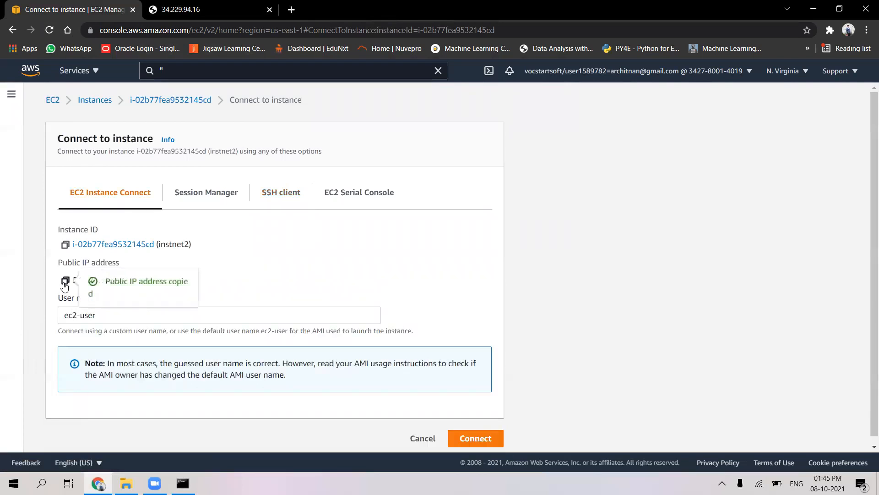
{"action": "left_click", "coordinate": [291, 9]}
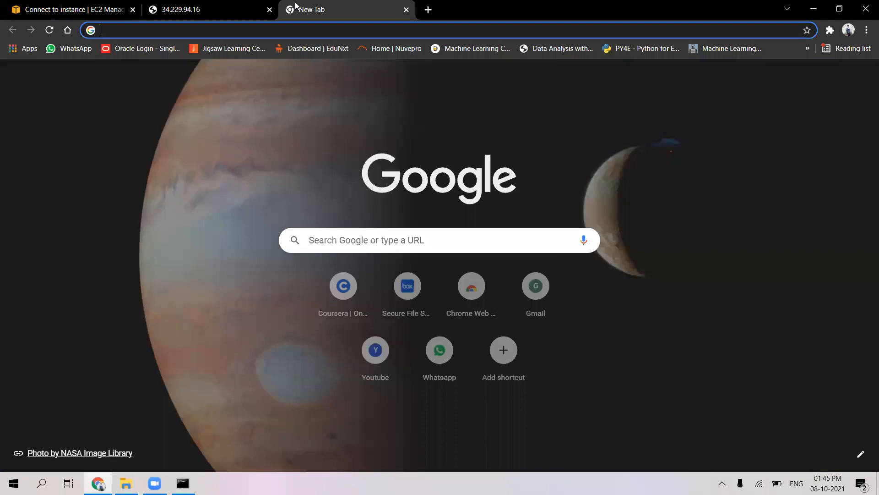
{"action": "key", "text": "ctrl+v"}
{"action": "key", "text": "Return"}
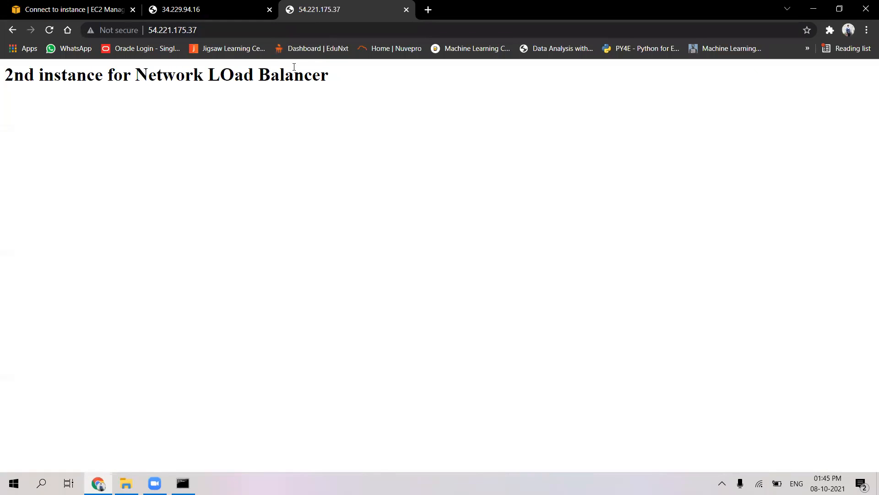
- Return to the EC2 console and open the Target Groups list under Load Balancing
{"action": "left_click", "coordinate": [83, 5]}
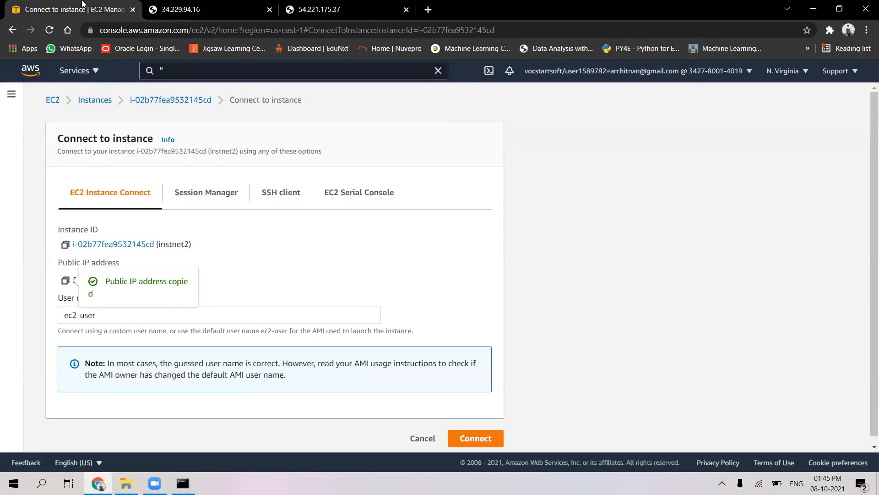
{"action": "left_click", "coordinate": [425, 61]}
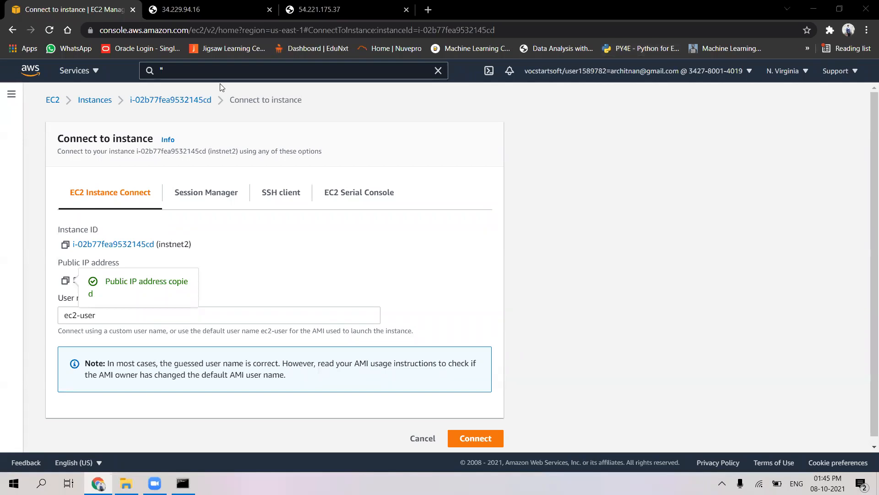
{"action": "left_click", "coordinate": [12, 94]}
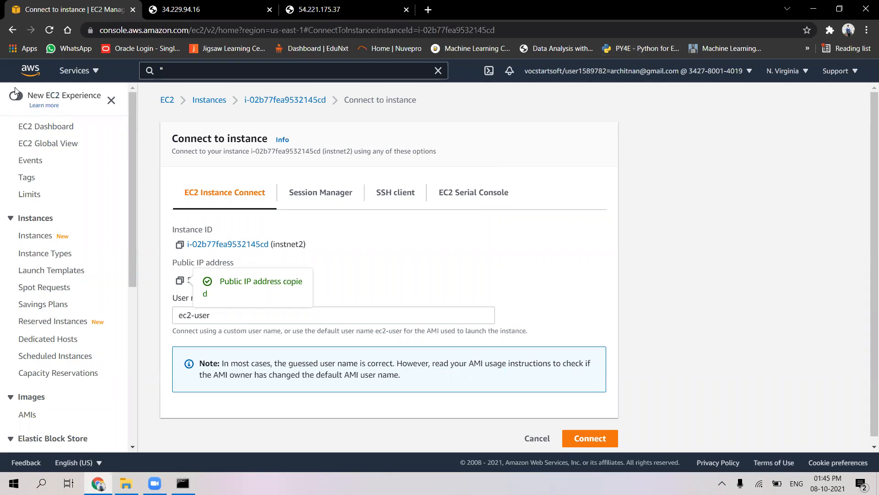
{"action": "scroll", "coordinate": [29, 306], "scroll_direction": "down", "scroll_amount": 2}
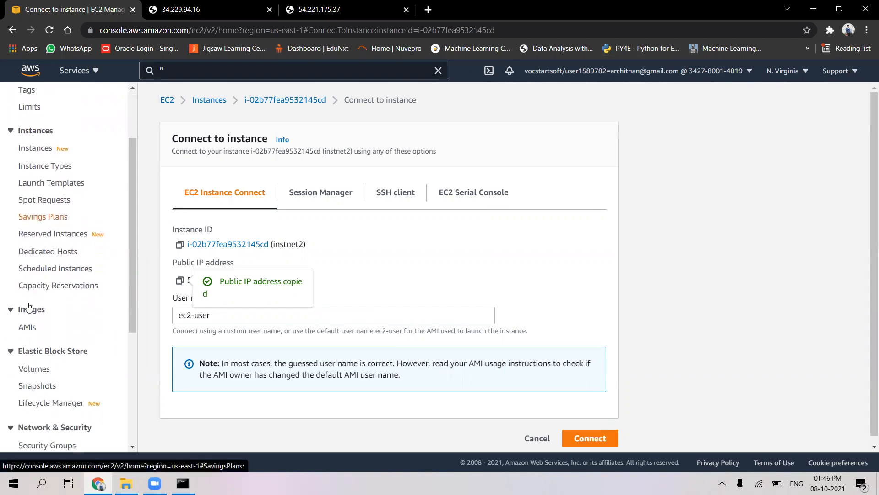
{"action": "scroll", "coordinate": [28, 306], "scroll_direction": "down", "scroll_amount": 5}
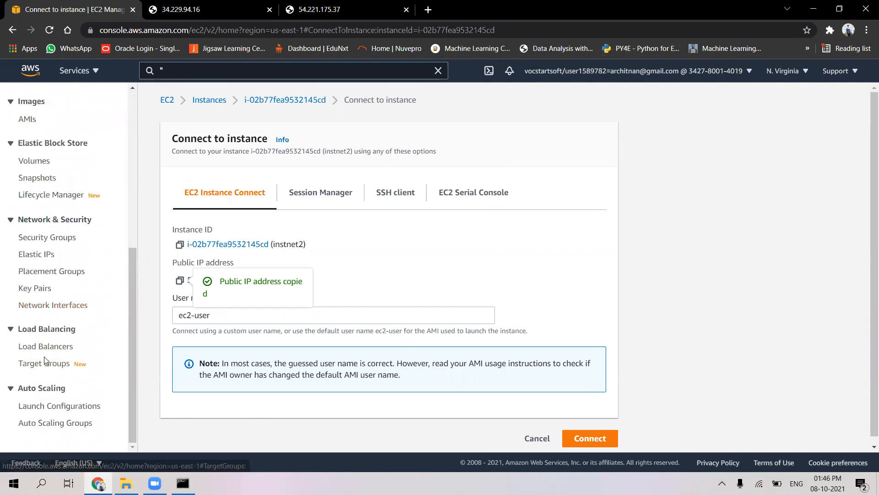
{"action": "left_click", "coordinate": [51, 366]}
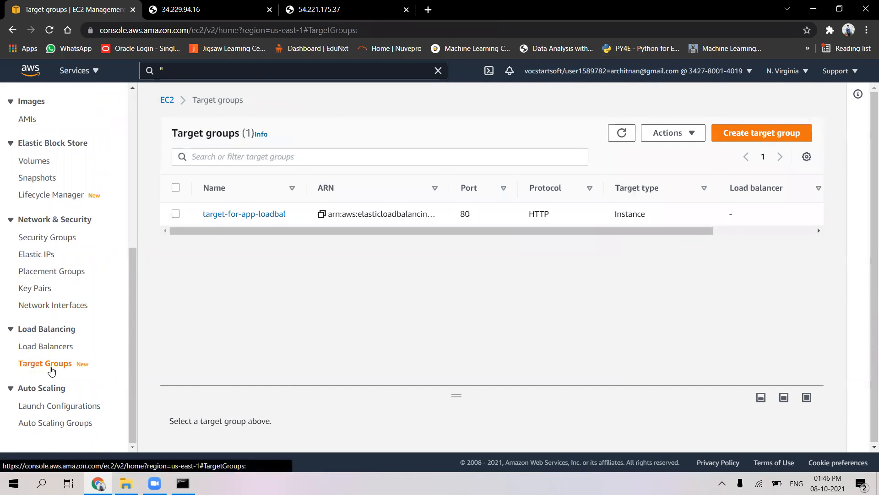
- Delete the existing target group target-for-app-loadbal
{"action": "left_click", "coordinate": [175, 214]}
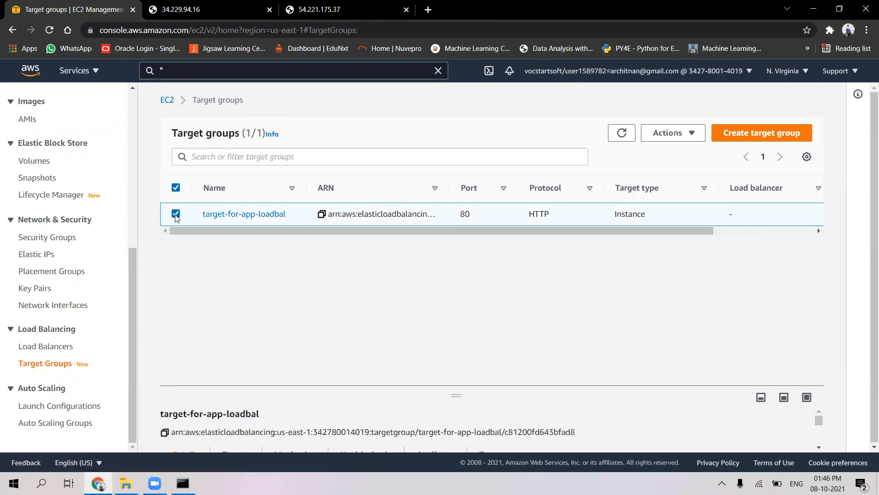
{"action": "left_click", "coordinate": [686, 134]}
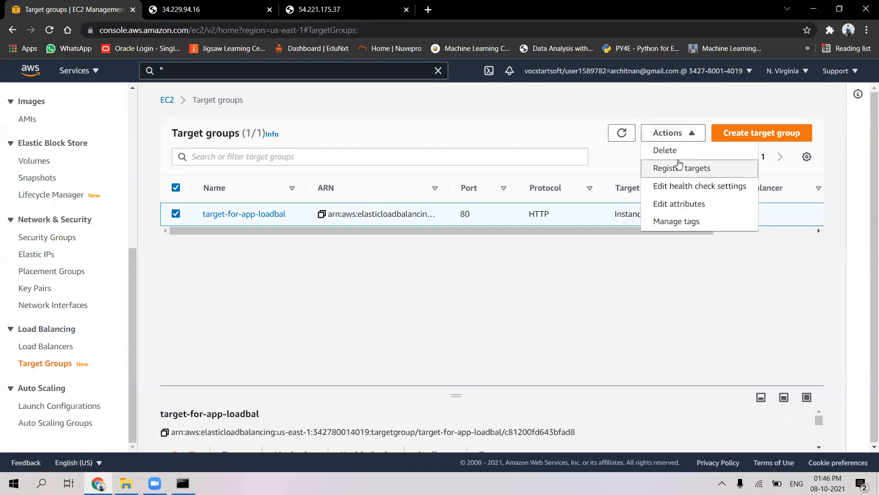
{"action": "left_click", "coordinate": [684, 154]}
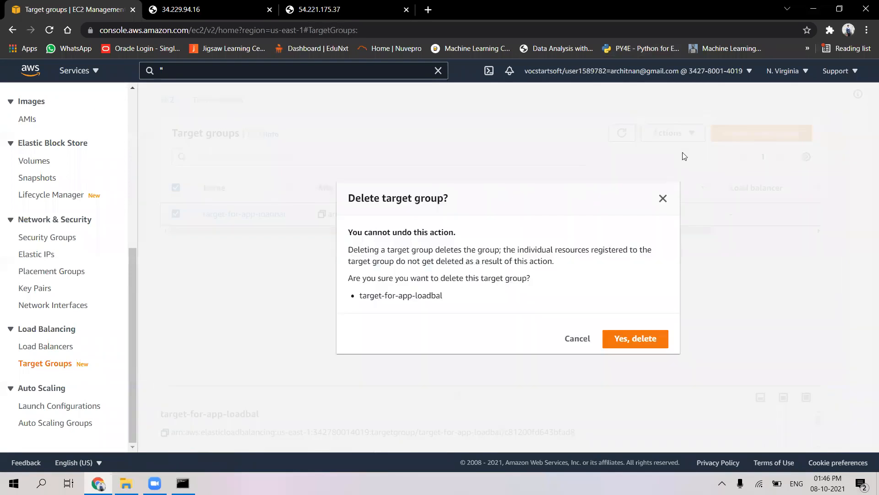
{"action": "left_click", "coordinate": [622, 342]}
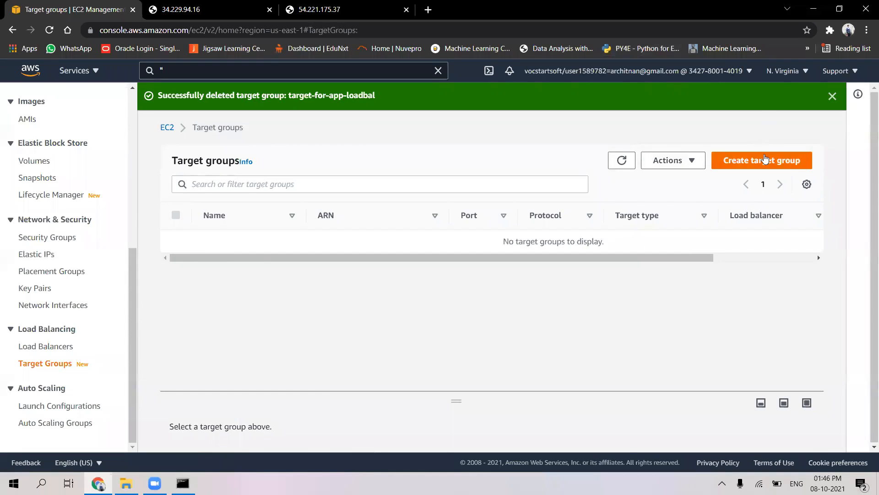
- Start a new target group of type Instances on HTTP port 80 and set its health check path to /index.html
{"action": "left_click", "coordinate": [764, 158]}
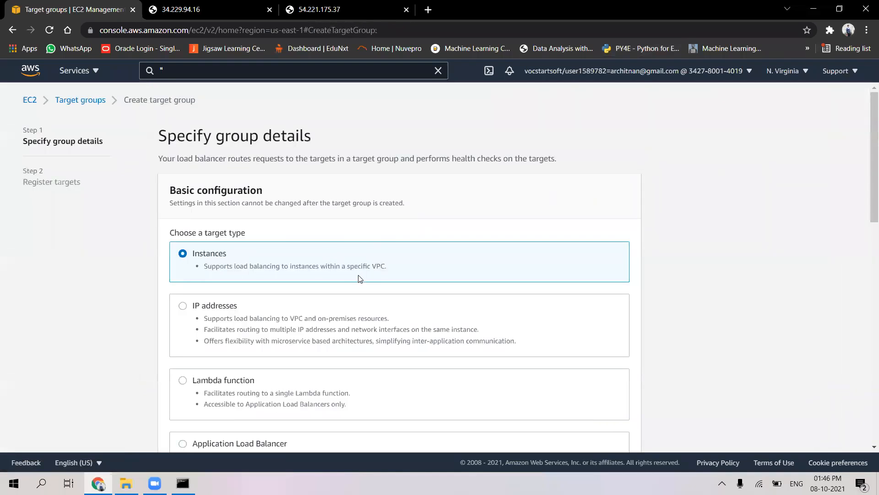
{"action": "scroll", "coordinate": [289, 268], "scroll_direction": "down", "scroll_amount": 10}
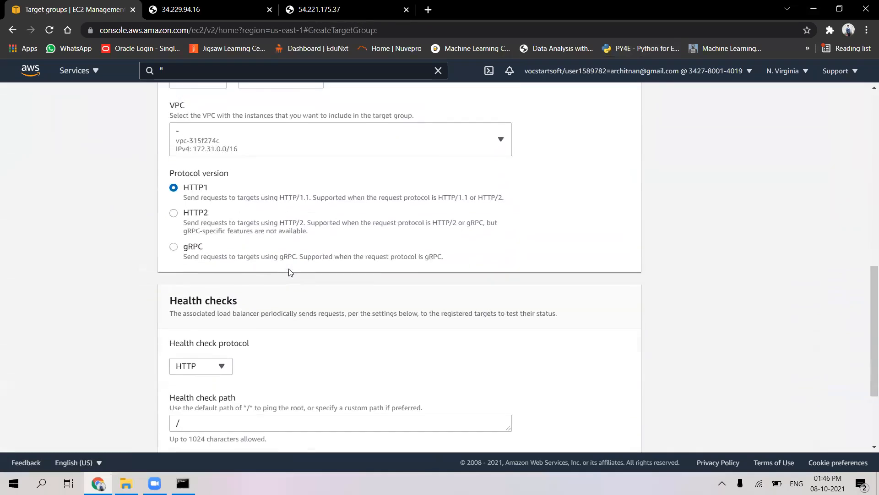
{"action": "scroll", "coordinate": [290, 271], "scroll_direction": "up", "scroll_amount": 2}
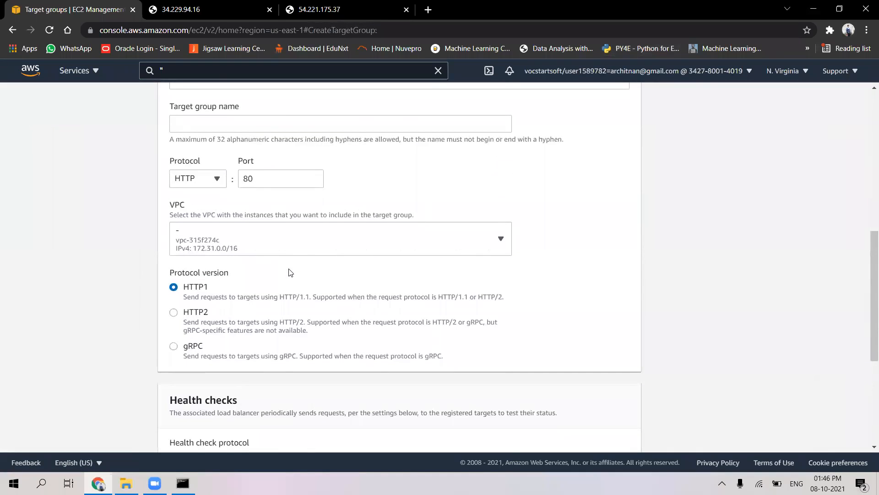
{"action": "scroll", "coordinate": [289, 272], "scroll_direction": "down", "scroll_amount": 3}
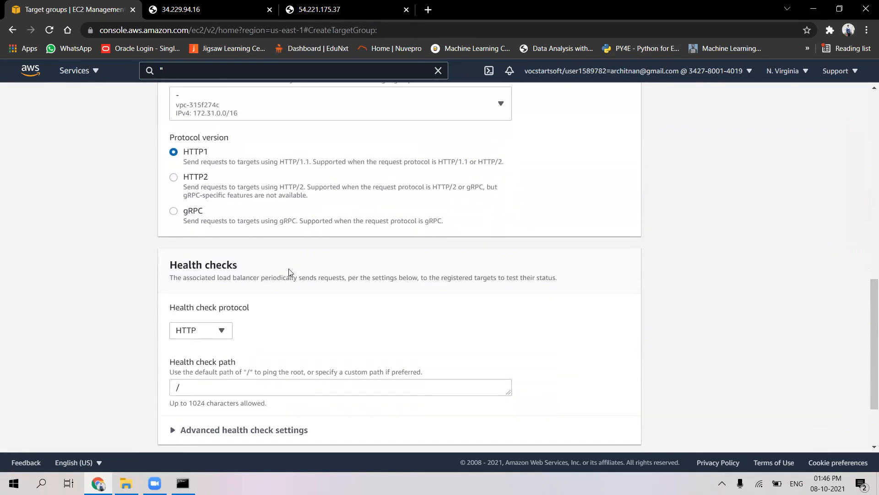
{"action": "scroll", "coordinate": [289, 273], "scroll_direction": "down", "scroll_amount": 2}
{"action": "left_click", "coordinate": [289, 290]}
{"action": "type", "text": "index.html"}
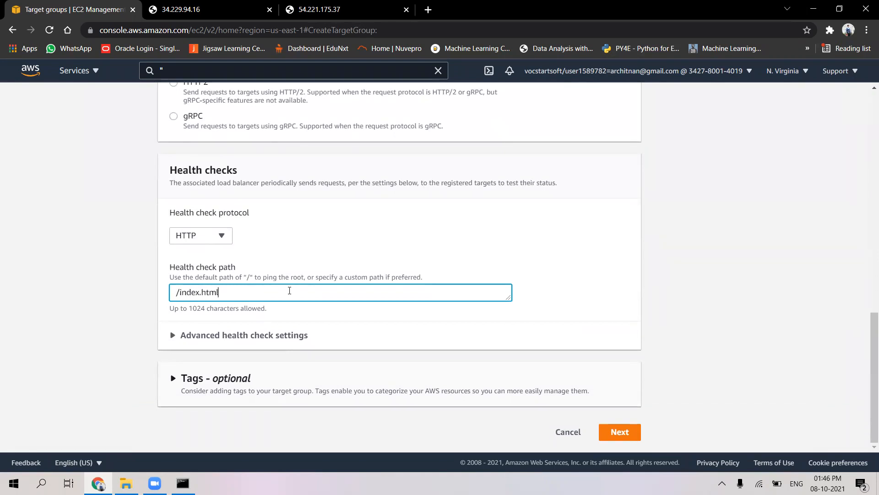
{"action": "left_click", "coordinate": [625, 433]}
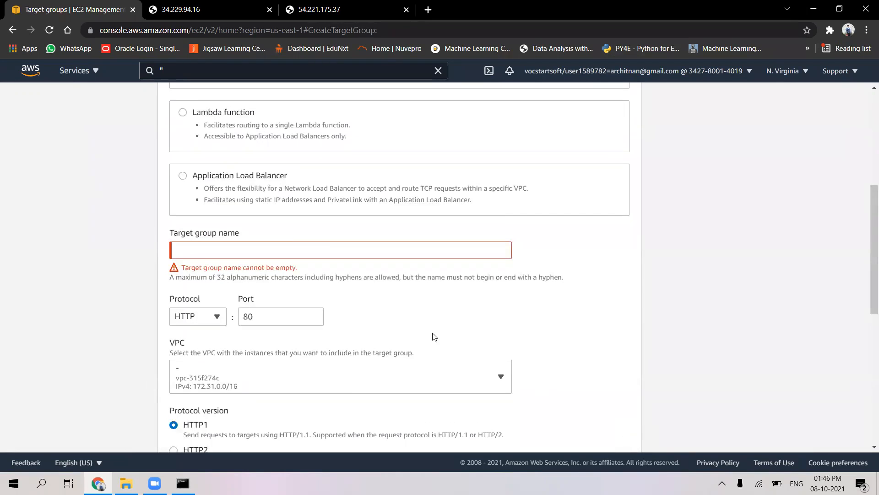
- Name the target group target-group-net-loadbal and proceed to registering its targets
{"action": "left_click", "coordinate": [352, 253]}
{"action": "type", "text": "target"}
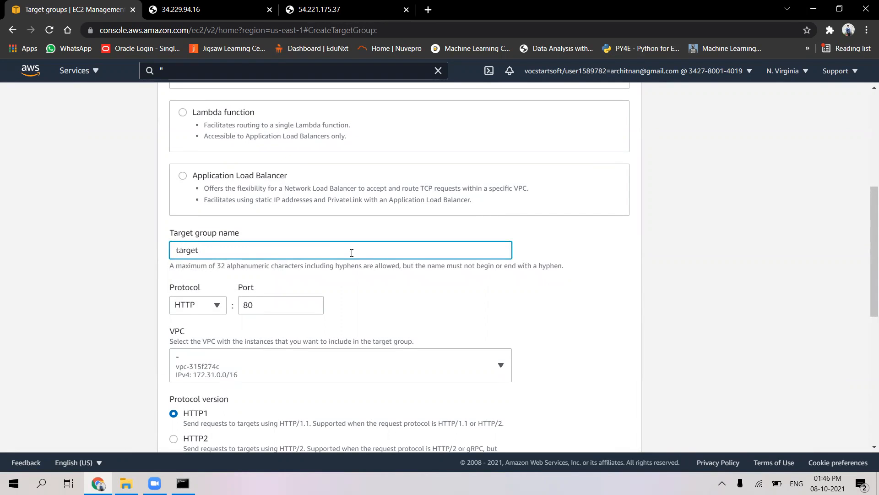
{"action": "type", "text": "-group-net"}
{"action": "type", "text": "-"}
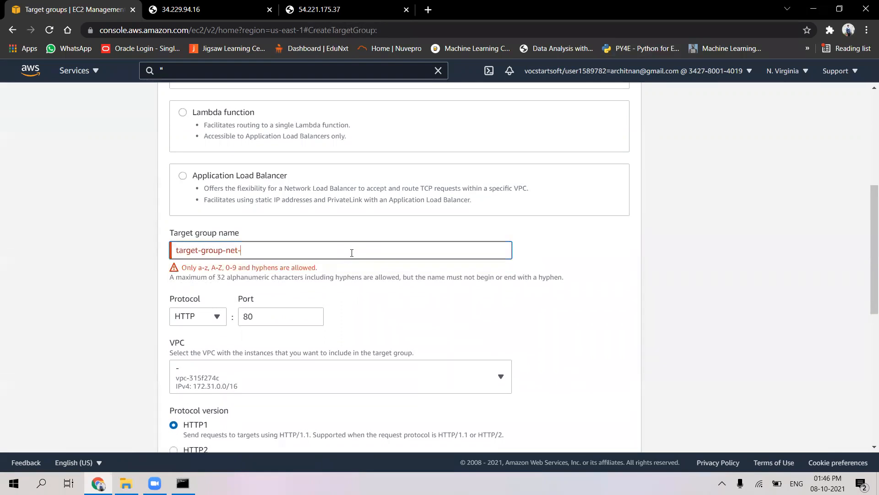
{"action": "type", "text": "loadbal"}
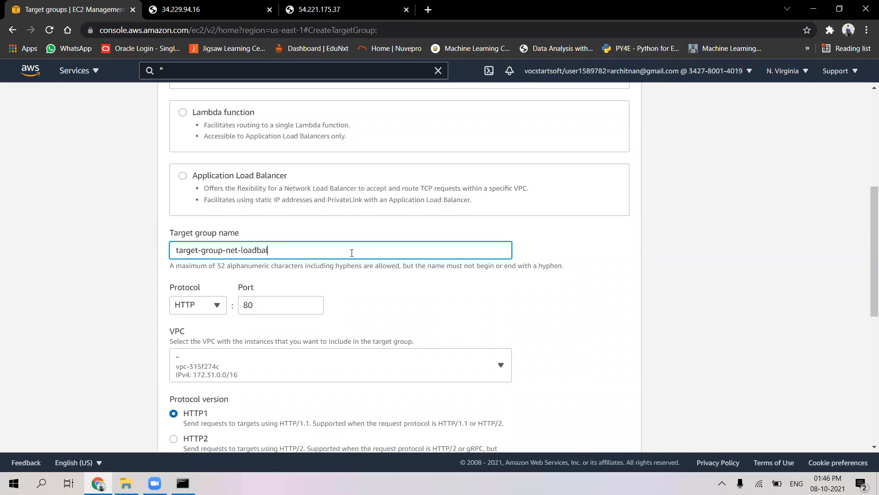
{"action": "scroll", "coordinate": [351, 253], "scroll_direction": "down", "scroll_amount": 8}
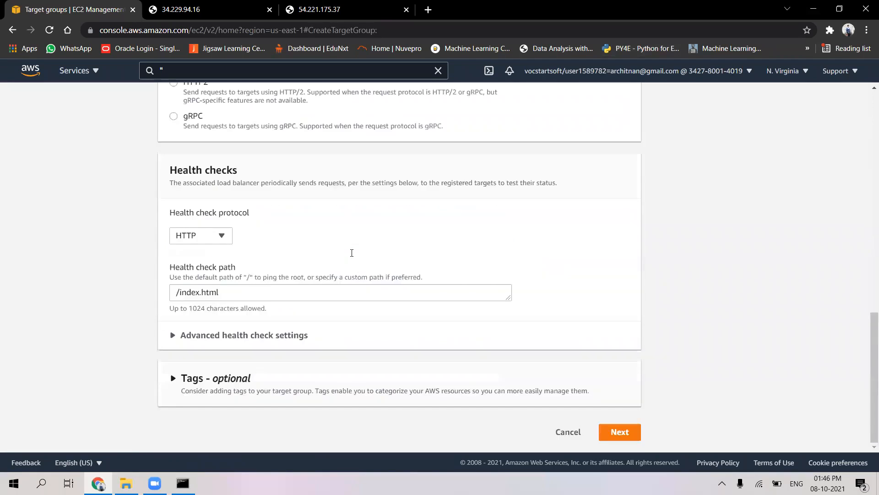
{"action": "left_click", "coordinate": [621, 432]}
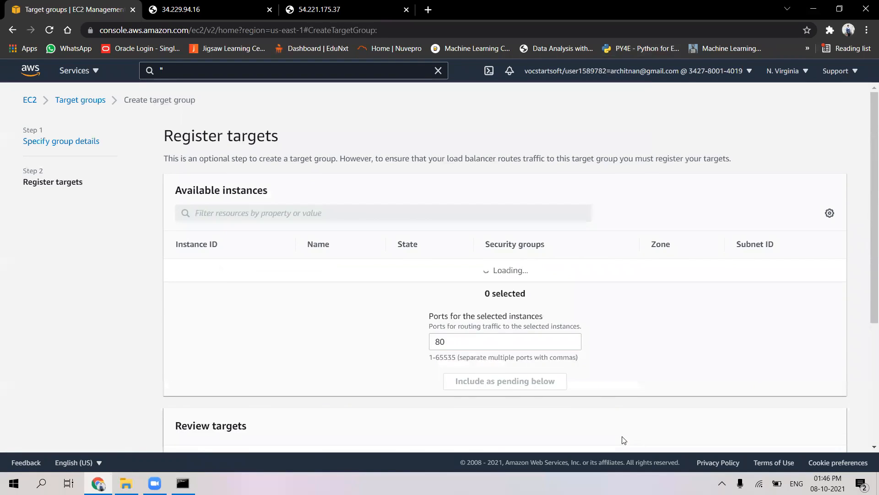
- Include instnet1 and instnet2 as pending targets on port 80 and create the target group
{"action": "left_click", "coordinate": [179, 244]}
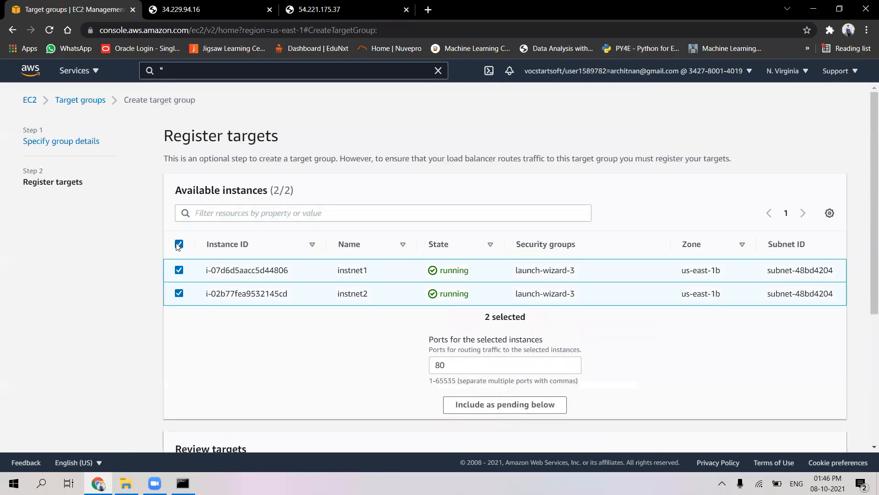
{"action": "left_click", "coordinate": [511, 405]}
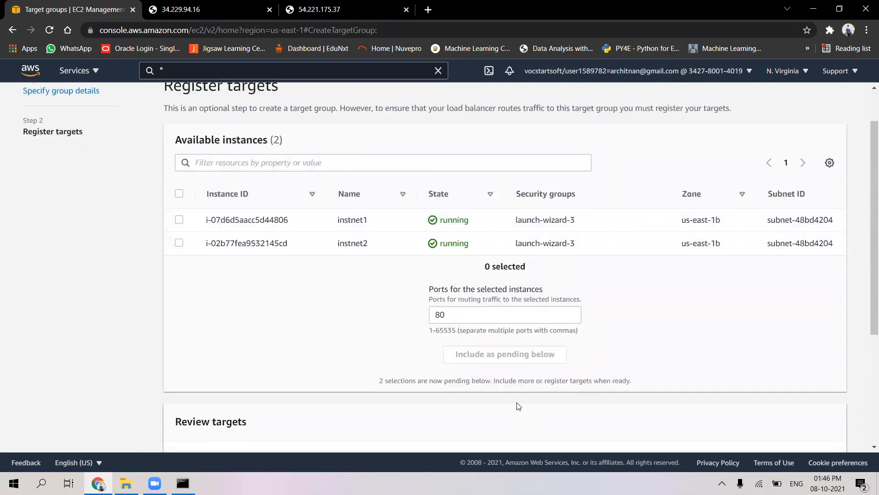
{"action": "scroll", "coordinate": [516, 405], "scroll_direction": "down", "scroll_amount": 5}
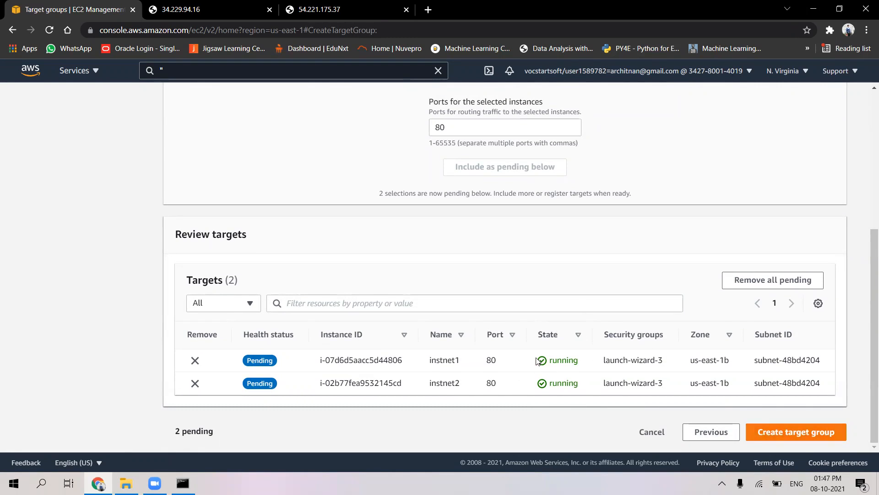
{"action": "left_click", "coordinate": [804, 433]}
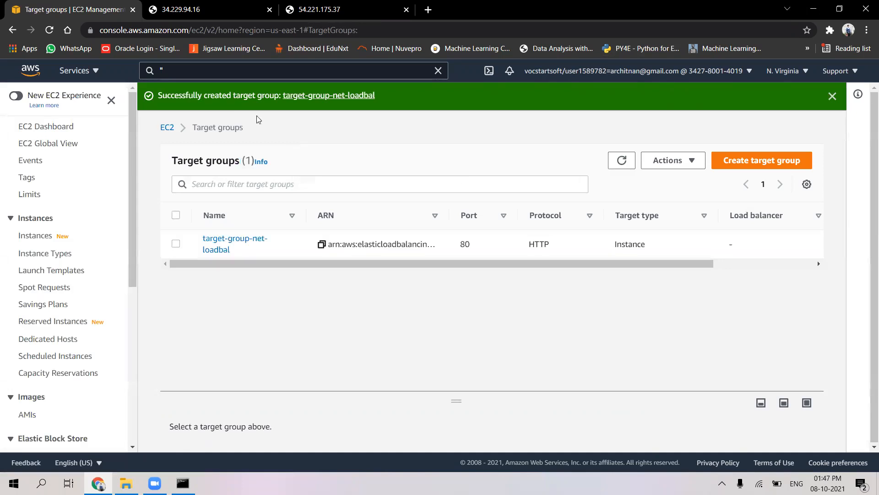
- Open the Load Balancers list and start creating a Network Load Balancer
{"action": "scroll", "coordinate": [54, 272], "scroll_direction": "down", "scroll_amount": 6}
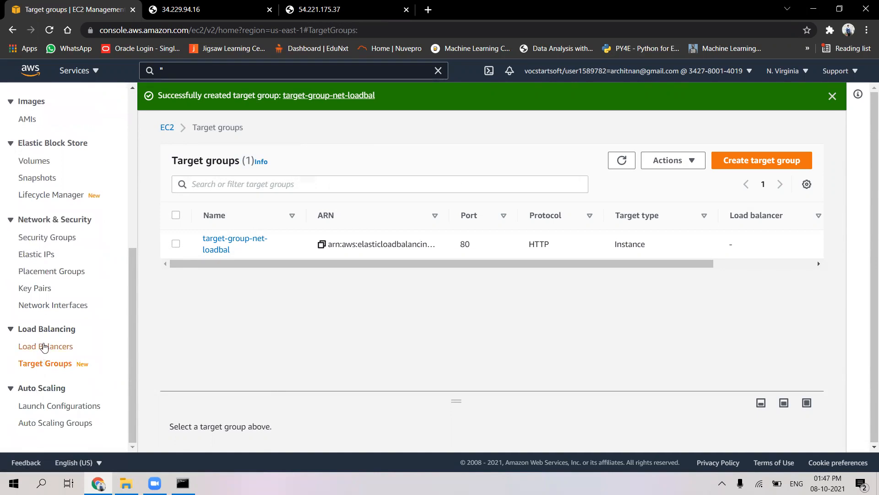
{"action": "left_click", "coordinate": [46, 346]}
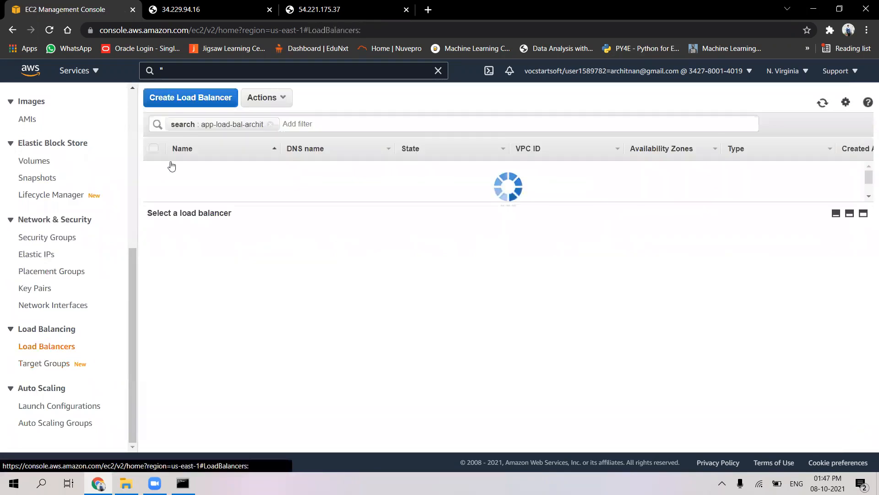
{"action": "left_click", "coordinate": [204, 95]}
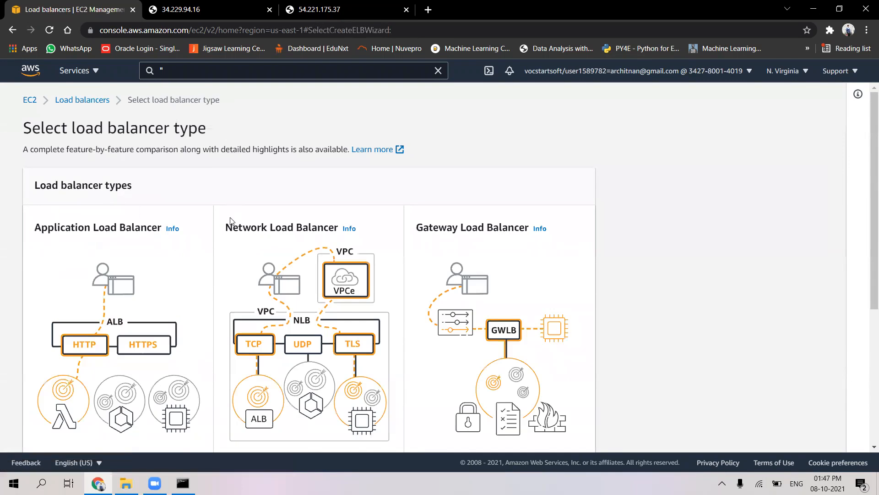
{"action": "scroll", "coordinate": [229, 217], "scroll_direction": "down", "scroll_amount": 3}
{"action": "scroll", "coordinate": [334, 291], "scroll_direction": "down", "scroll_amount": 2}
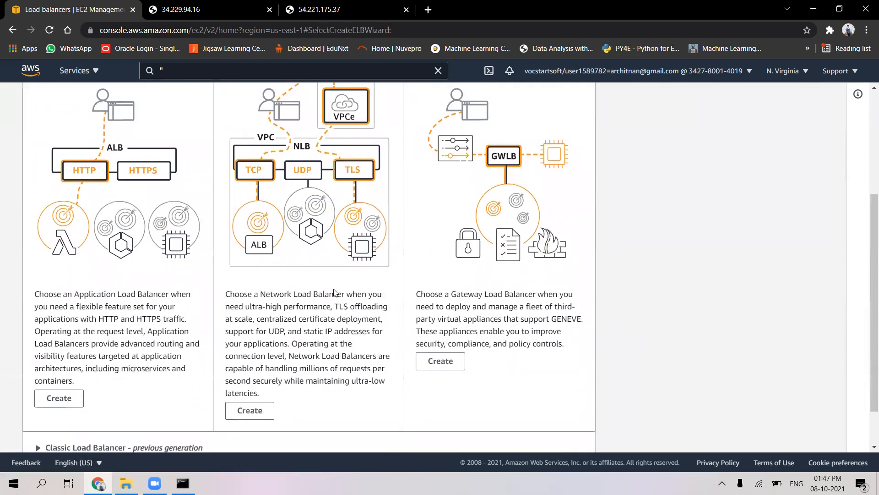
{"action": "left_click", "coordinate": [250, 411]}
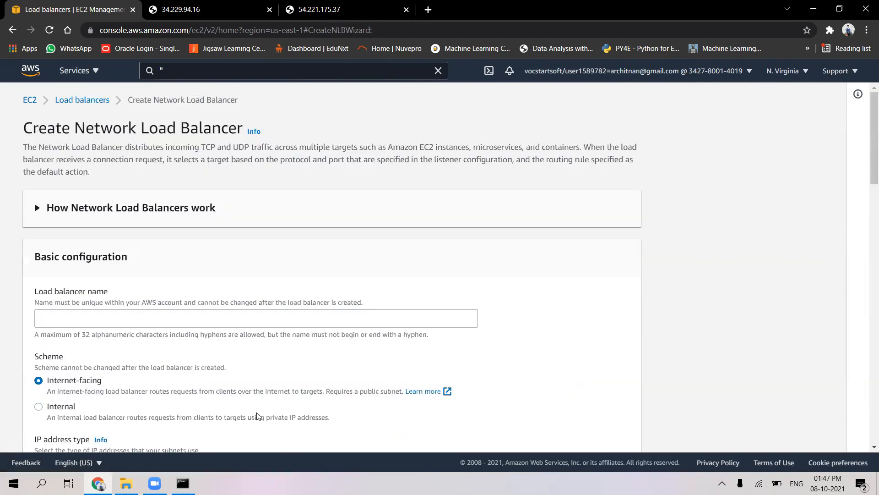
- Name the load balancer "net-loadbal-" plus the owner's first name, keeping the internet-facing scheme and IPv4 address type
{"action": "left_click", "coordinate": [228, 315]}
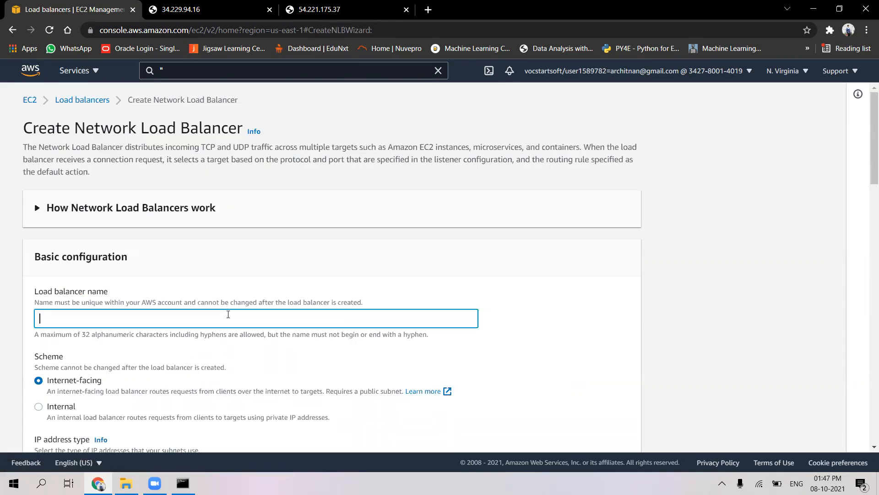
{"action": "type", "text": "net-loadbal-archit"}
{"action": "scroll", "coordinate": [228, 314], "scroll_direction": "down", "scroll_amount": 4}
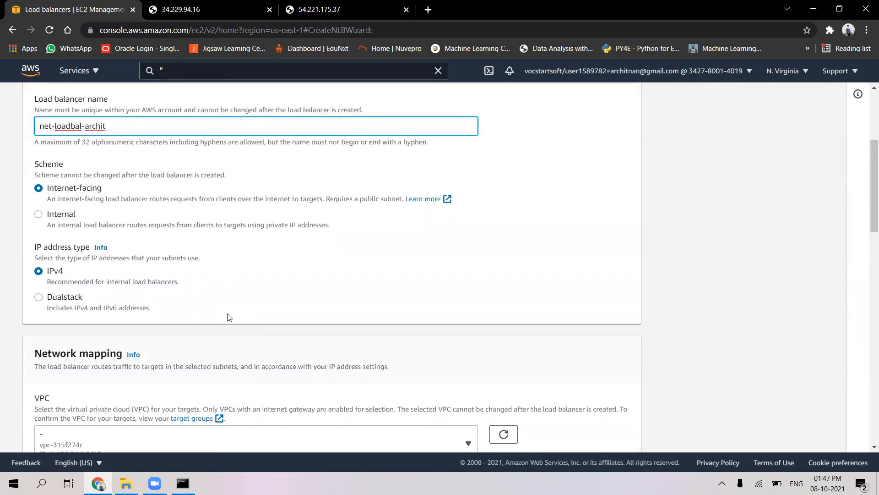
{"action": "scroll", "coordinate": [229, 317], "scroll_direction": "down", "scroll_amount": 3}
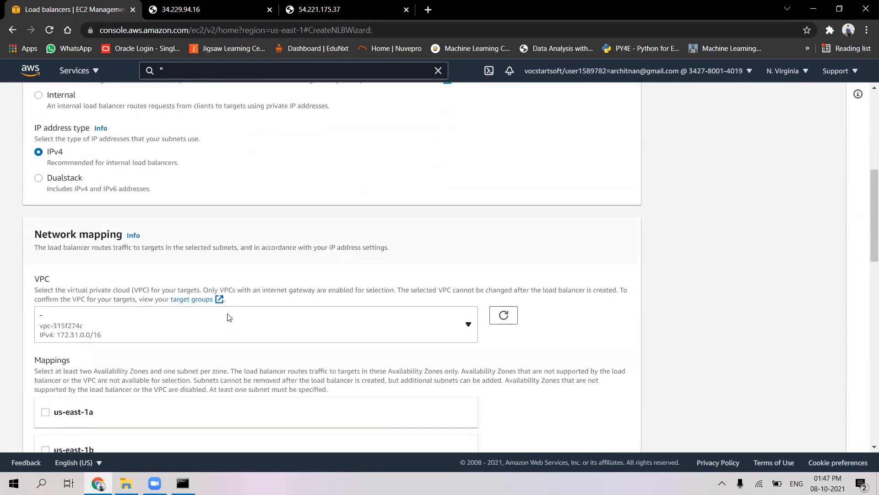
{"action": "scroll", "coordinate": [226, 316], "scroll_direction": "down", "scroll_amount": 2}
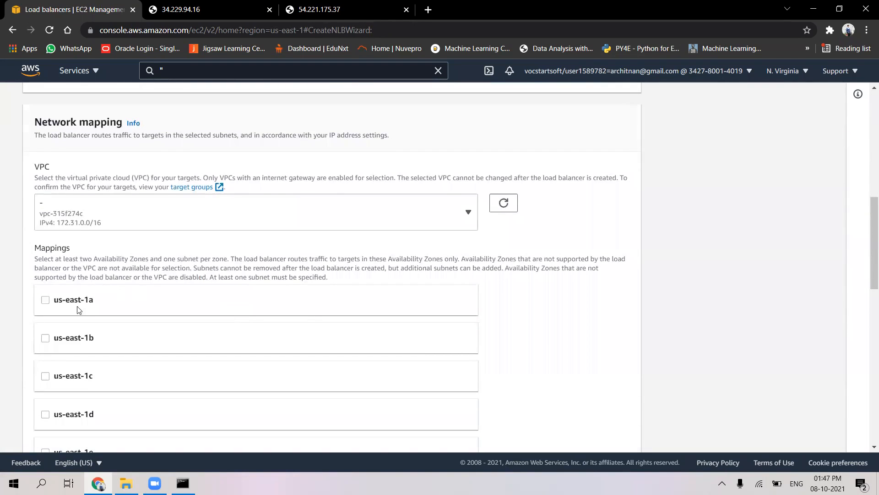
{"action": "scroll", "coordinate": [76, 324], "scroll_direction": "down", "scroll_amount": 4}
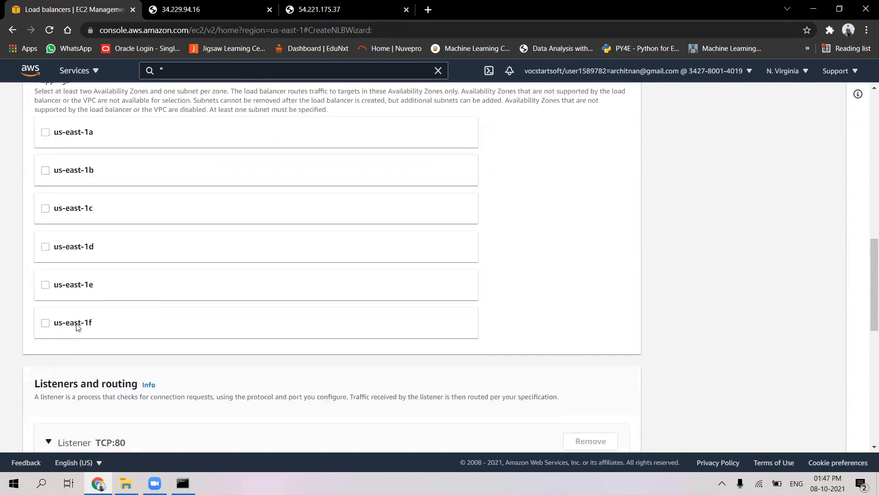
- Enable all six Availability Zones, us-east-1a through us-east-1f, in the load balancer's network mappings, keeping their preselected subnets
{"action": "left_click", "coordinate": [46, 320]}
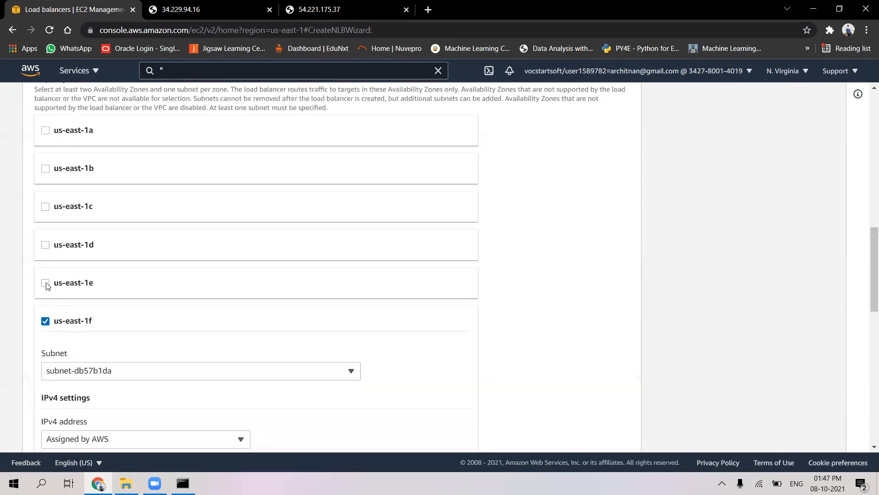
{"action": "left_click", "coordinate": [46, 284]}
{"action": "left_click", "coordinate": [45, 247]}
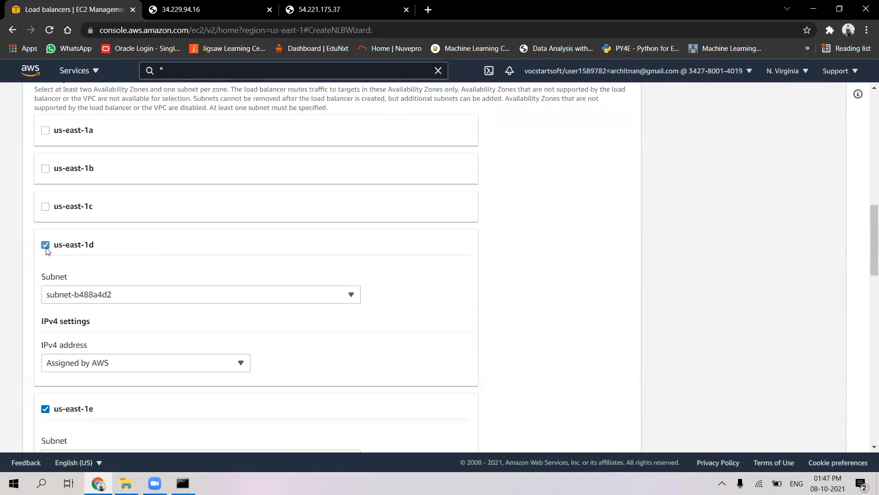
{"action": "left_click", "coordinate": [45, 207]}
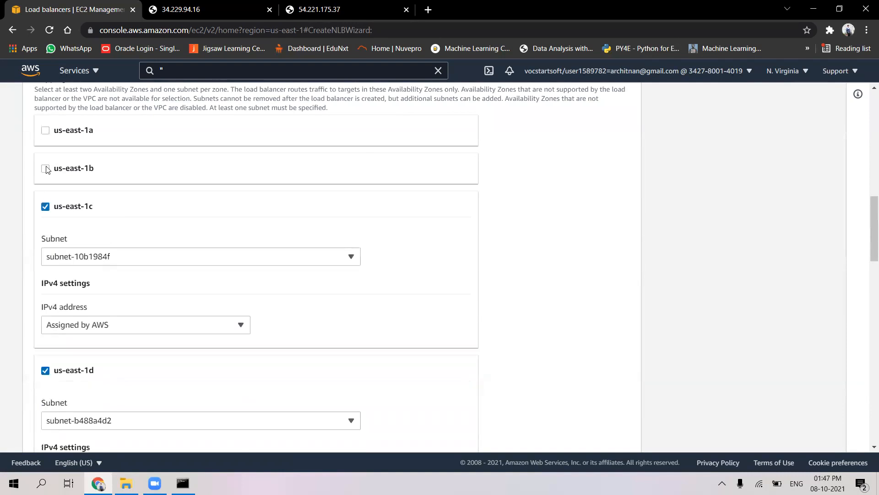
{"action": "left_click", "coordinate": [46, 169]}
{"action": "left_click", "coordinate": [46, 130]}
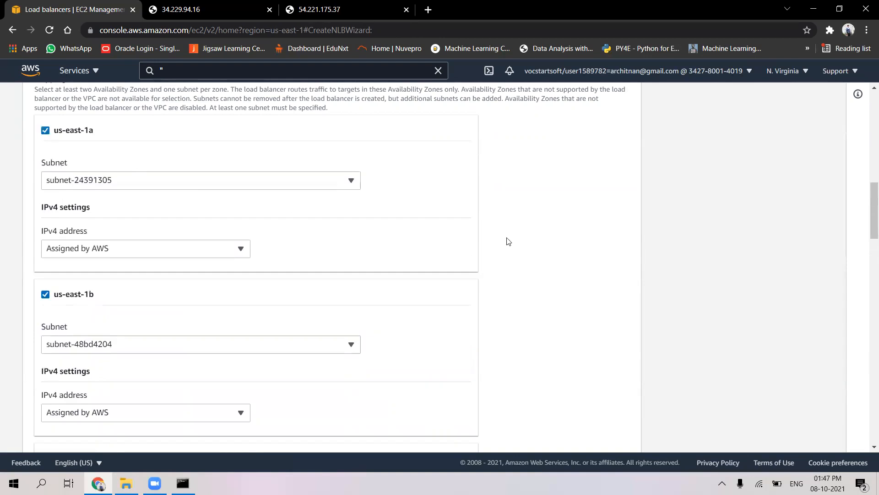
- Check which target groups the TCP:80 listener's default action can forward to
{"action": "scroll", "coordinate": [508, 237], "scroll_direction": "up", "scroll_amount": 2}
{"action": "scroll", "coordinate": [507, 237], "scroll_direction": "down", "scroll_amount": 18}
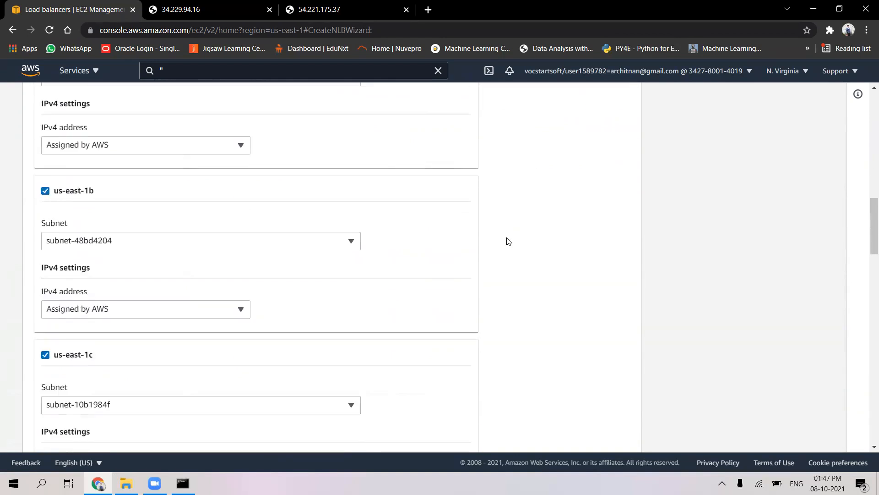
{"action": "scroll", "coordinate": [507, 242], "scroll_direction": "down", "scroll_amount": 4}
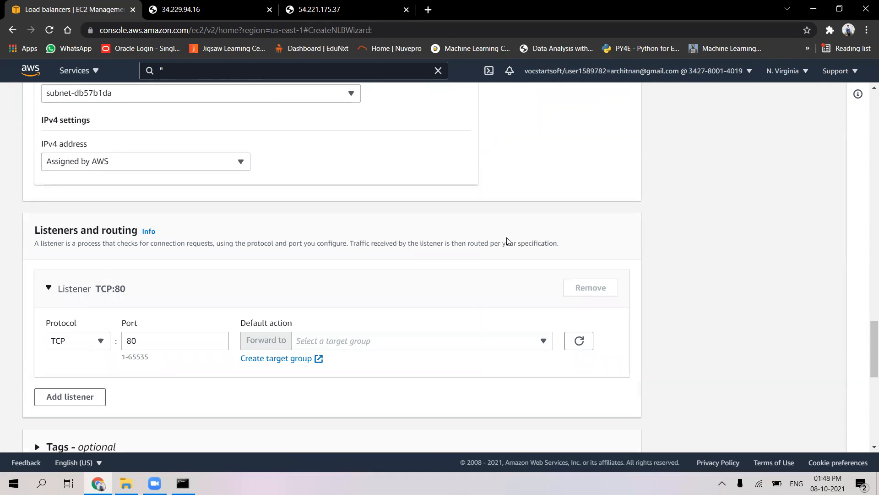
{"action": "scroll", "coordinate": [507, 241], "scroll_direction": "down", "scroll_amount": 1}
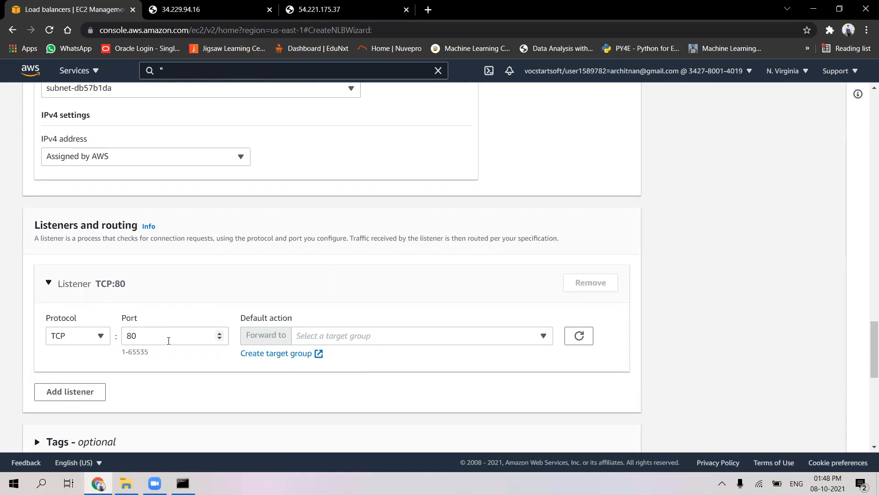
{"action": "left_click", "coordinate": [383, 337]}
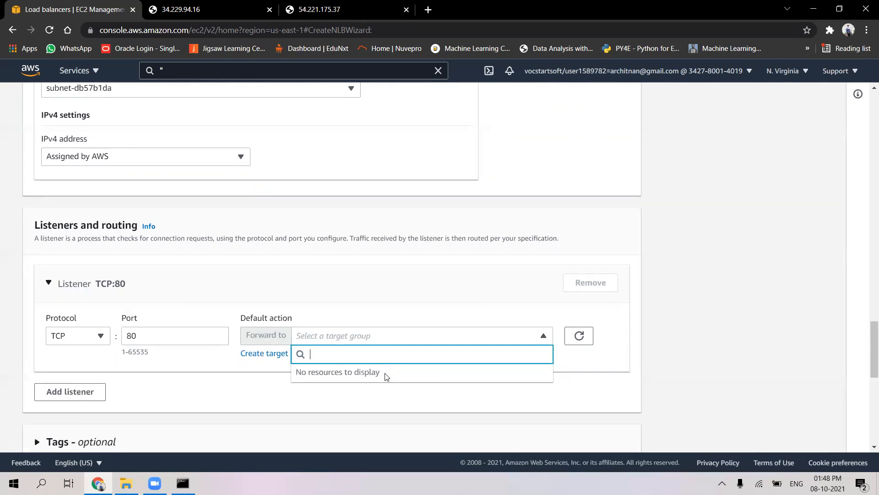
{"action": "left_click", "coordinate": [377, 319]}
{"action": "left_click", "coordinate": [375, 336]}
{"action": "left_click", "coordinate": [404, 284]}
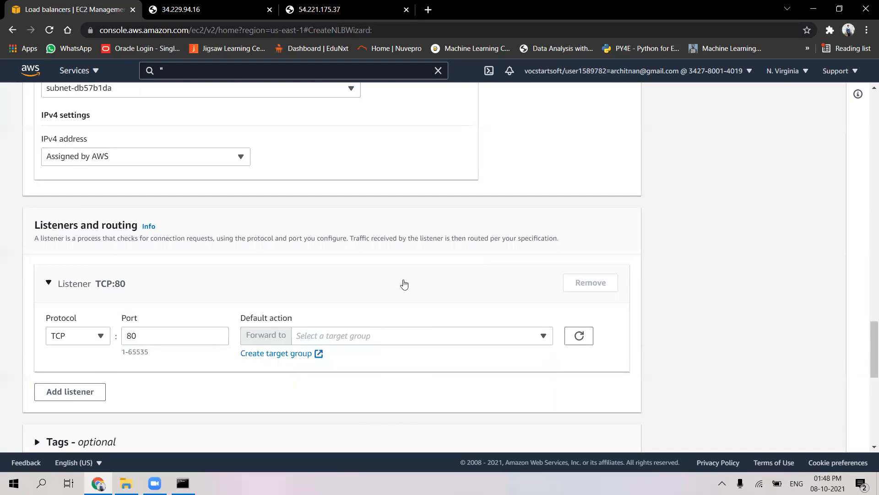
- Open the EC2 dashboard in a separate browser tab and bring up the details of target-group-net-loadbal
{"action": "scroll", "coordinate": [404, 284], "scroll_direction": "up", "scroll_amount": 15}
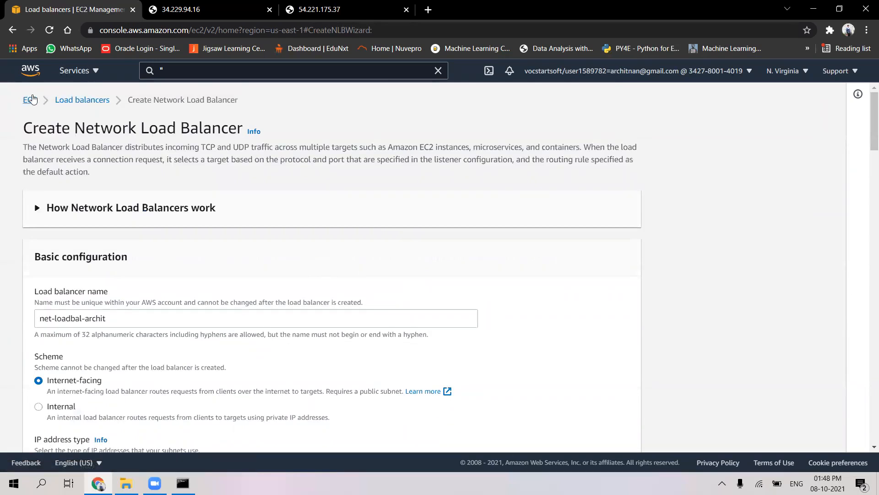
{"action": "right_click", "coordinate": [32, 99]}
{"action": "left_click", "coordinate": [46, 109]}
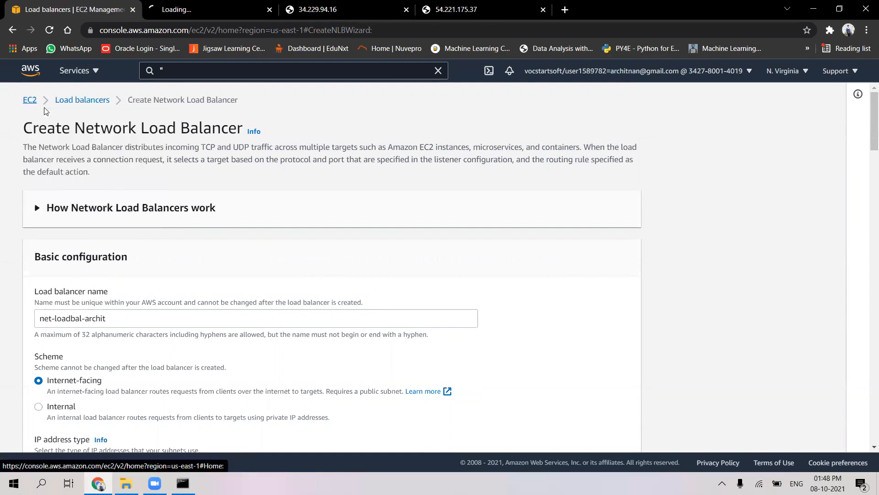
{"action": "left_click", "coordinate": [192, 9]}
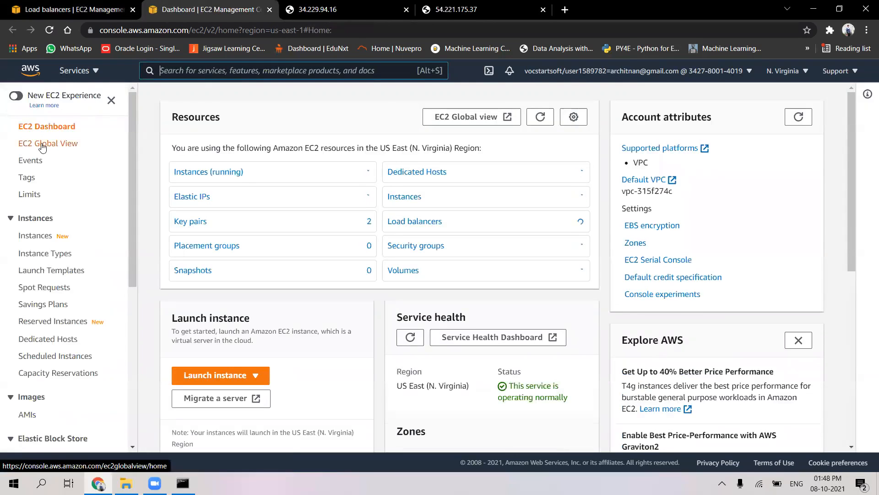
{"action": "scroll", "coordinate": [44, 286], "scroll_direction": "down", "scroll_amount": 6}
{"action": "left_click", "coordinate": [45, 366]}
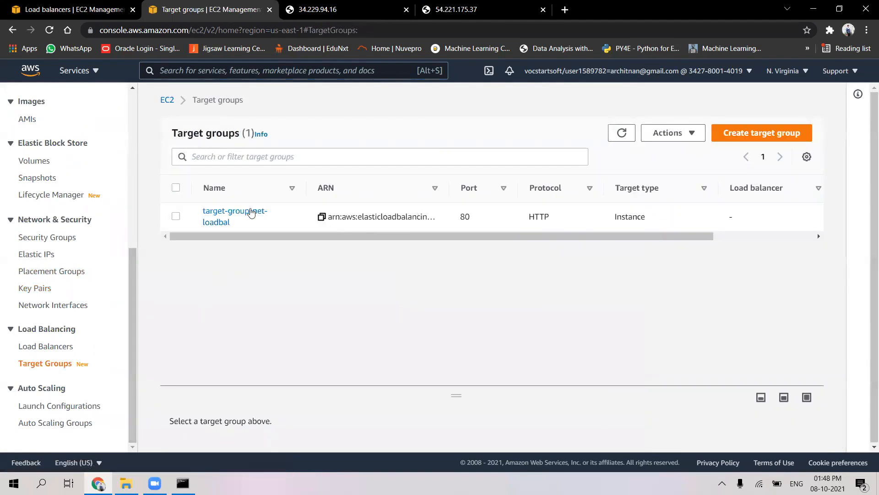
{"action": "left_click", "coordinate": [251, 213]}
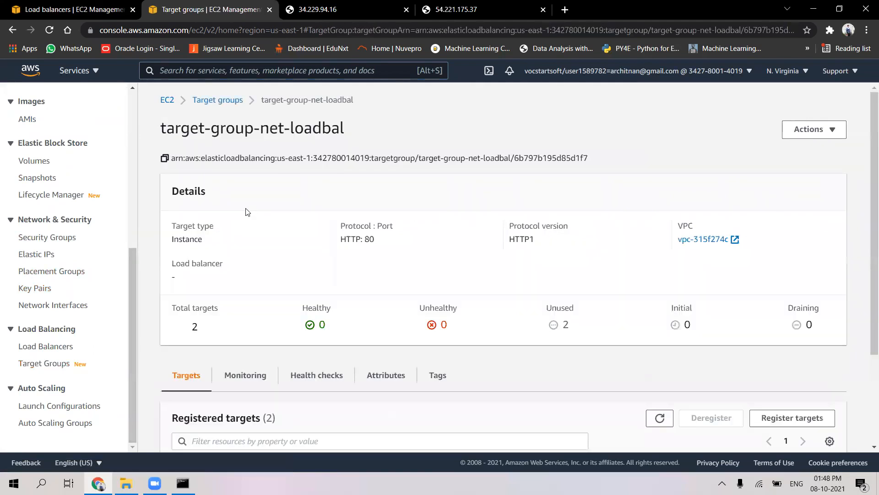
- Examine the target group's protocol, protocol version and registered targets
{"action": "scroll", "coordinate": [292, 258], "scroll_direction": "down", "scroll_amount": 3}
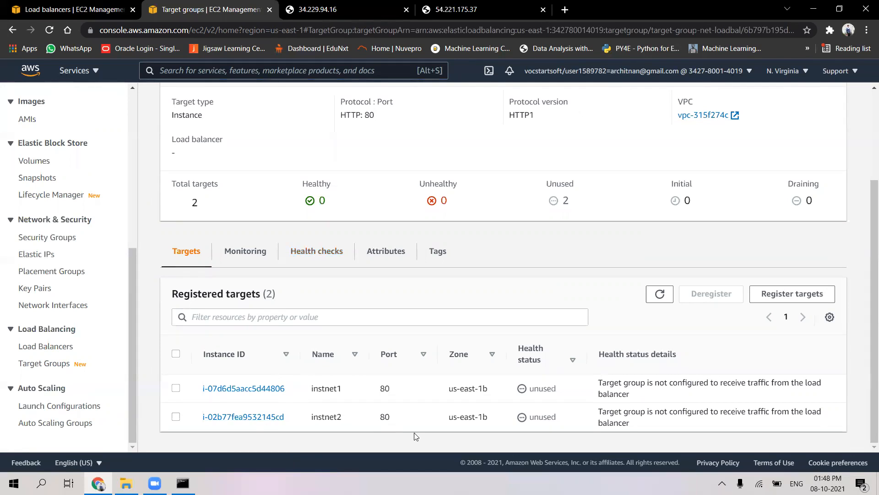
{"action": "scroll", "coordinate": [467, 353], "scroll_direction": "up", "scroll_amount": 3}
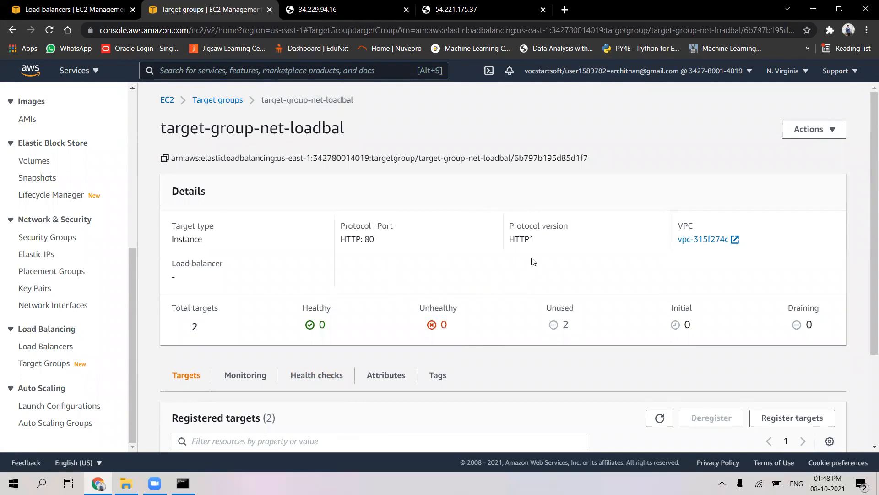
{"action": "scroll", "coordinate": [512, 241], "scroll_direction": "down", "scroll_amount": 1}
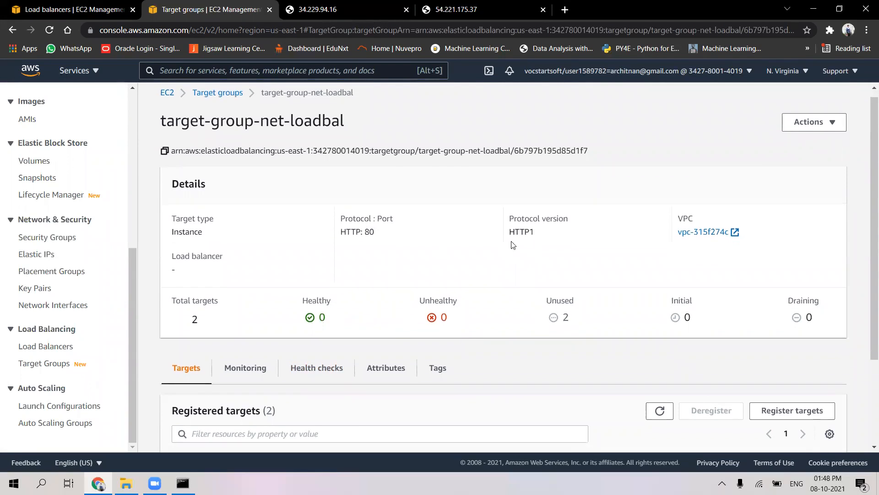
{"action": "scroll", "coordinate": [512, 244], "scroll_direction": "up", "scroll_amount": 1}
{"action": "left_click_drag", "start_coordinate": [513, 241], "coordinate": [572, 248]}
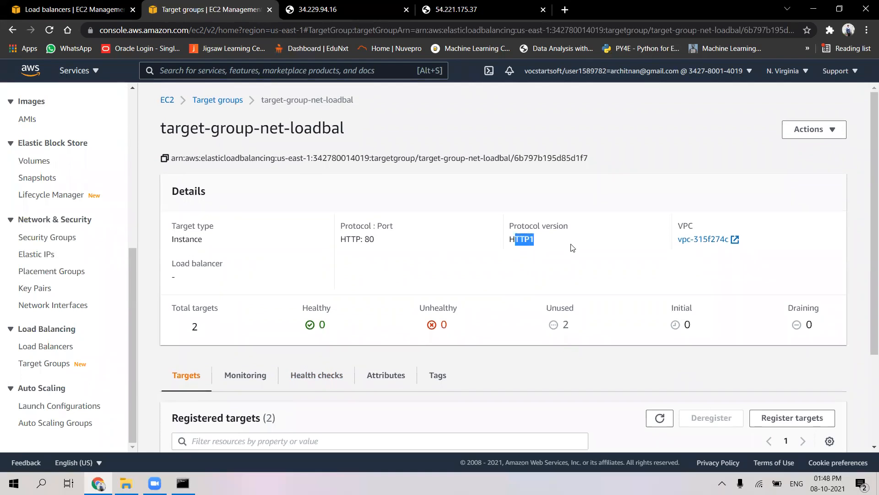
{"action": "left_click", "coordinate": [572, 248]}
{"action": "scroll", "coordinate": [573, 248], "scroll_direction": "down", "scroll_amount": 1}
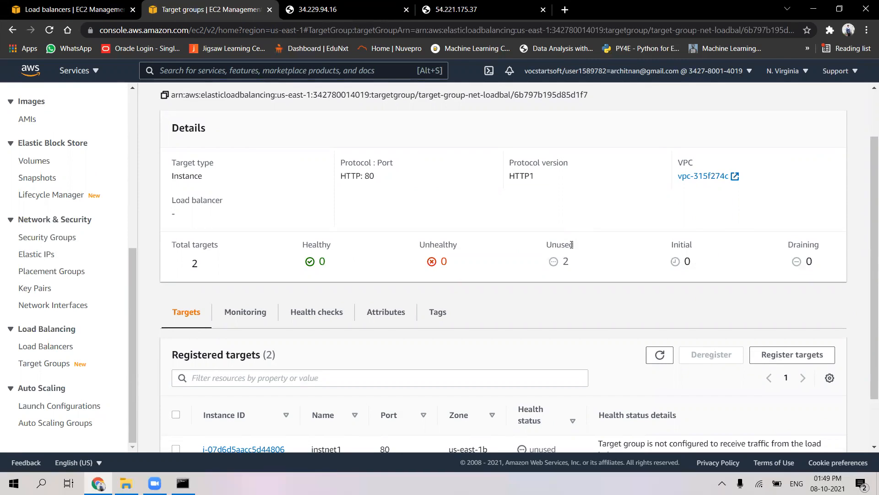
{"action": "scroll", "coordinate": [572, 247], "scroll_direction": "up", "scroll_amount": 2}
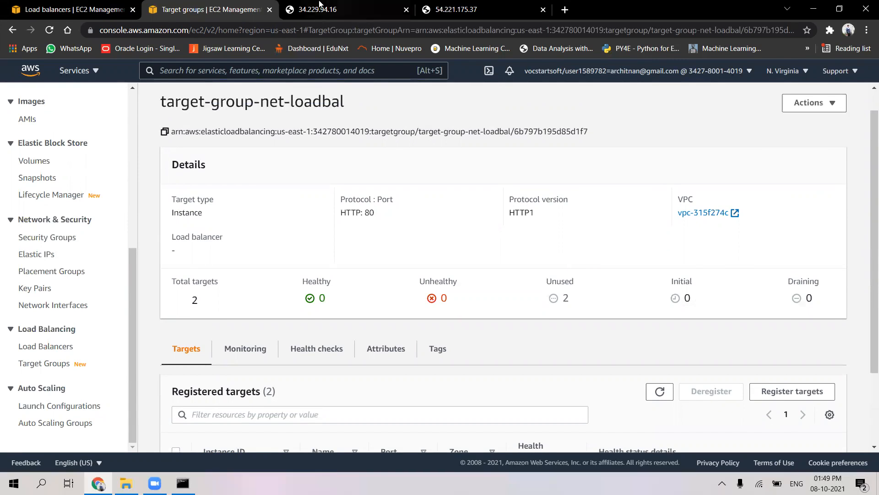
- Return to the Network Load Balancer creation form and expand the TCP:80 listener settings
{"action": "left_click", "coordinate": [73, 9]}
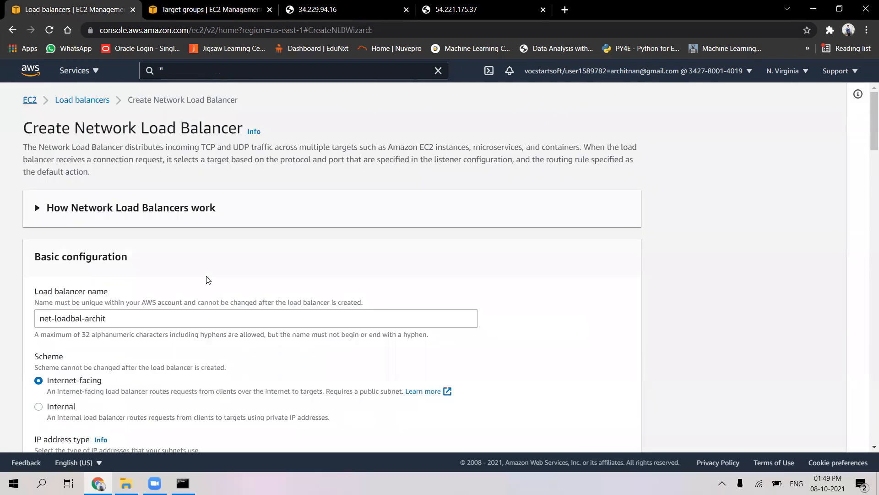
{"action": "scroll", "coordinate": [208, 279], "scroll_direction": "down", "scroll_amount": 10}
{"action": "scroll", "coordinate": [209, 279], "scroll_direction": "down", "scroll_amount": 15}
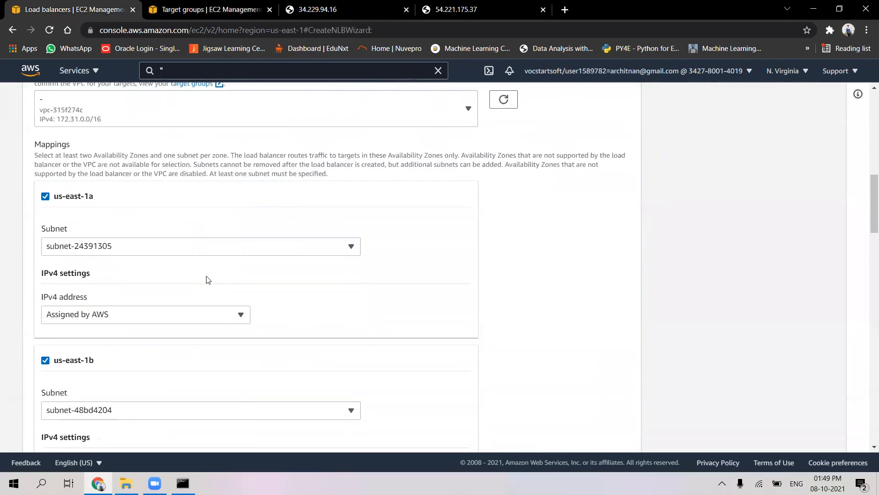
{"action": "scroll", "coordinate": [207, 279], "scroll_direction": "up", "scroll_amount": 2}
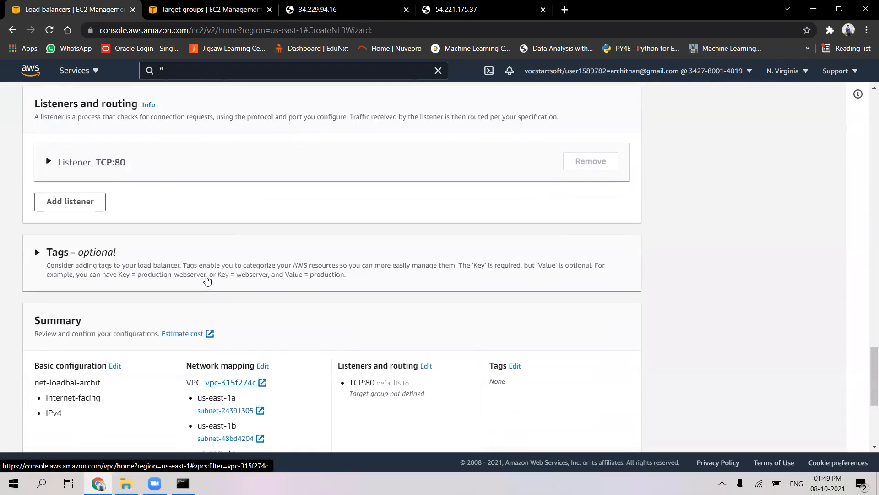
{"action": "scroll", "coordinate": [247, 260], "scroll_direction": "up", "scroll_amount": 2}
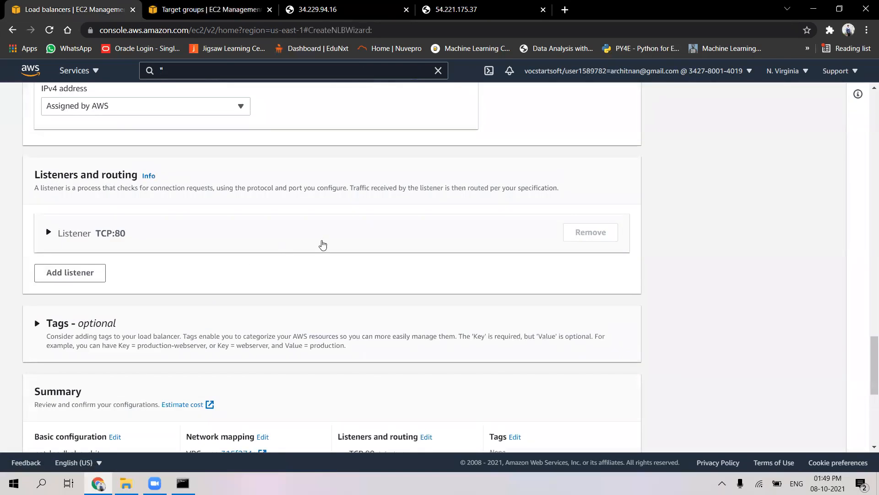
{"action": "left_click", "coordinate": [322, 245]}
{"action": "left_click", "coordinate": [439, 292]}
{"action": "left_click", "coordinate": [440, 293]}
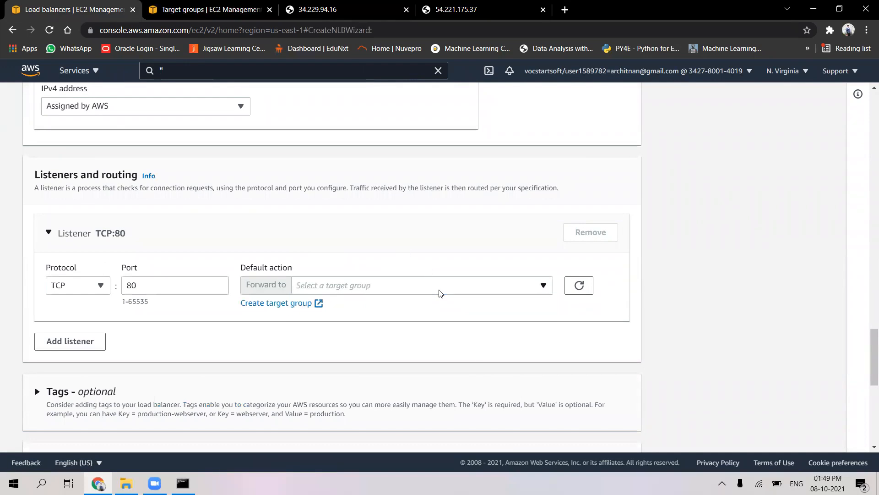
- Refresh the listener's available target groups and check the choices again
{"action": "left_click", "coordinate": [579, 285]}
{"action": "left_click", "coordinate": [480, 288]}
{"action": "left_click", "coordinate": [590, 289]}
{"action": "left_click", "coordinate": [457, 285]}
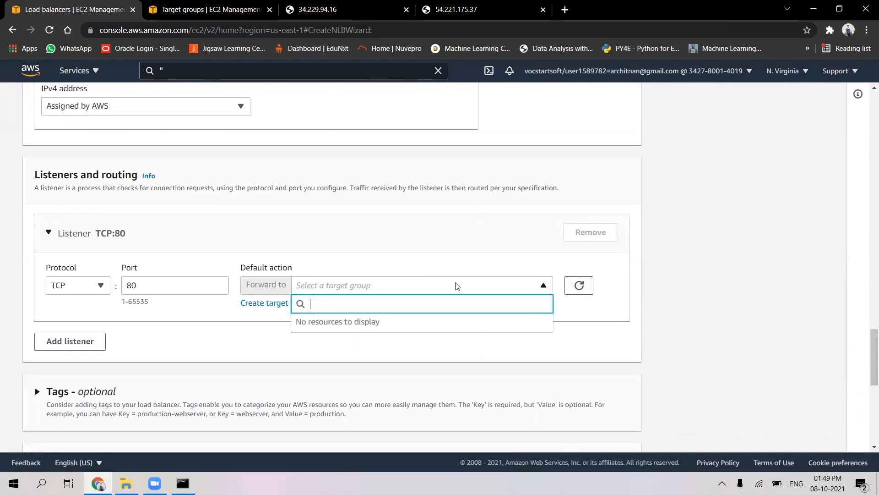
{"action": "left_click", "coordinate": [384, 243]}
{"action": "left_click", "coordinate": [384, 244]}
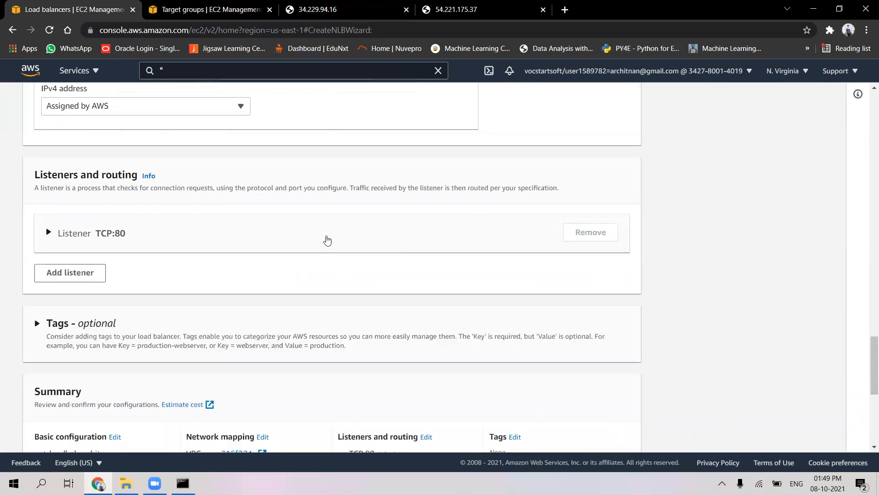
- Start creating a new target group from the TCP:80 listener, keeping the Instances target type, TCP protocol and port 80
{"action": "left_click", "coordinate": [326, 239]}
{"action": "left_click", "coordinate": [293, 302]}
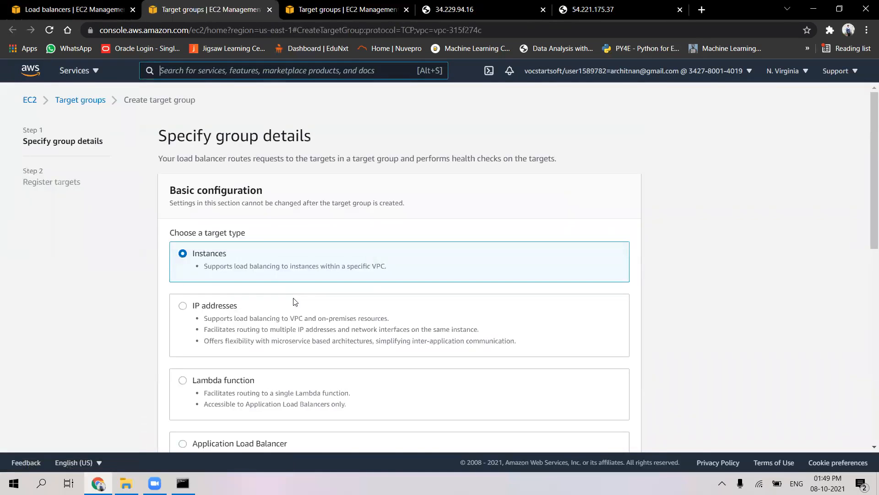
{"action": "scroll", "coordinate": [280, 279], "scroll_direction": "down", "scroll_amount": 10}
{"action": "scroll", "coordinate": [281, 279], "scroll_direction": "up", "scroll_amount": 3}
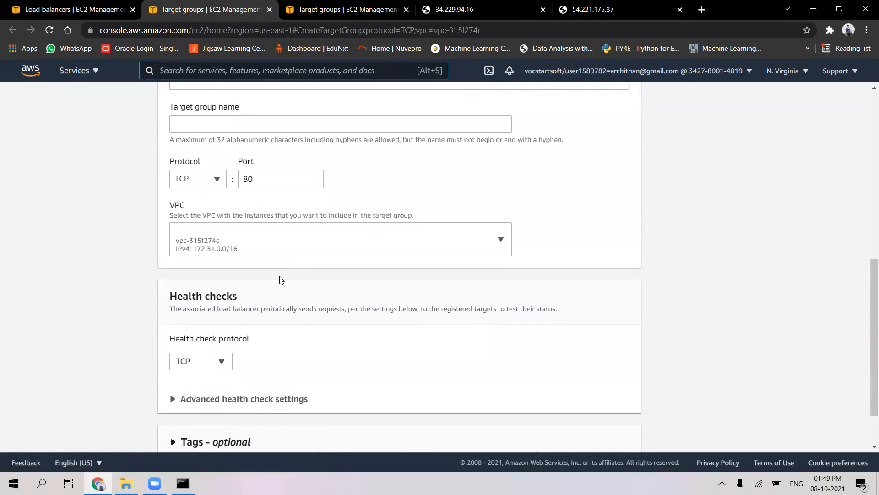
{"action": "scroll", "coordinate": [281, 279], "scroll_direction": "down", "scroll_amount": 3}
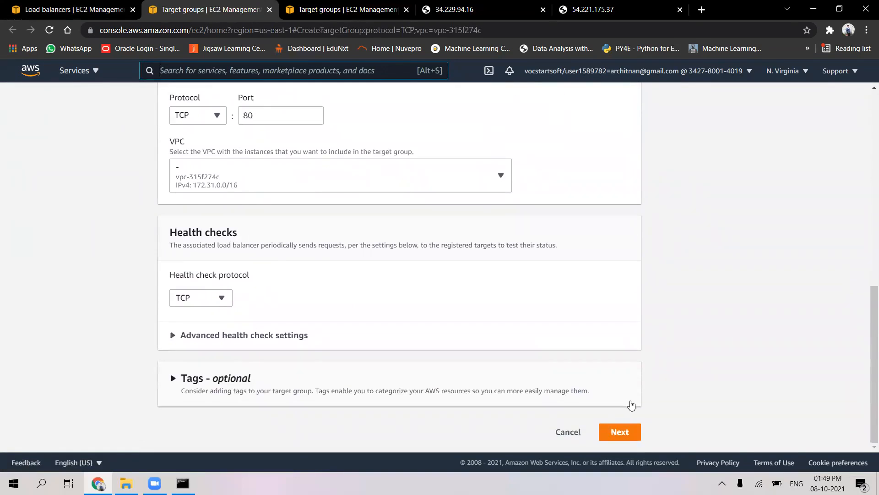
{"action": "left_click", "coordinate": [619, 430]}
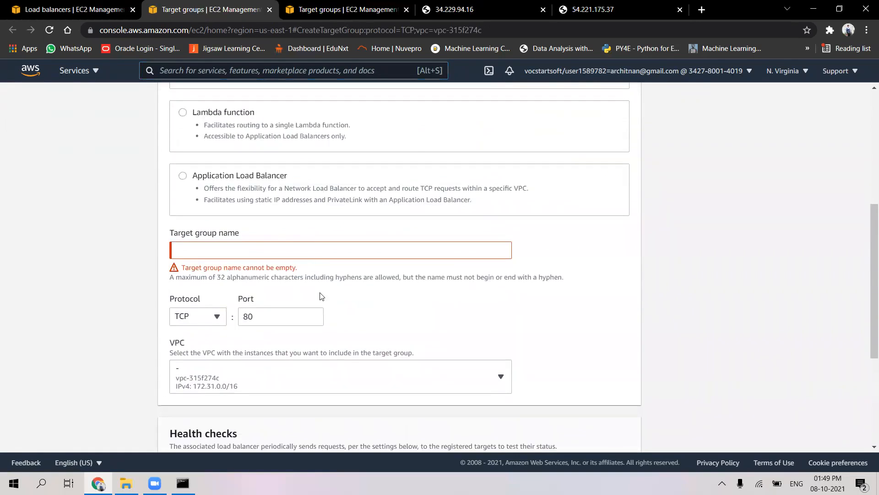
- Name the new target group netloadbal-tg and proceed to registering its targets
{"action": "left_click", "coordinate": [323, 251]}
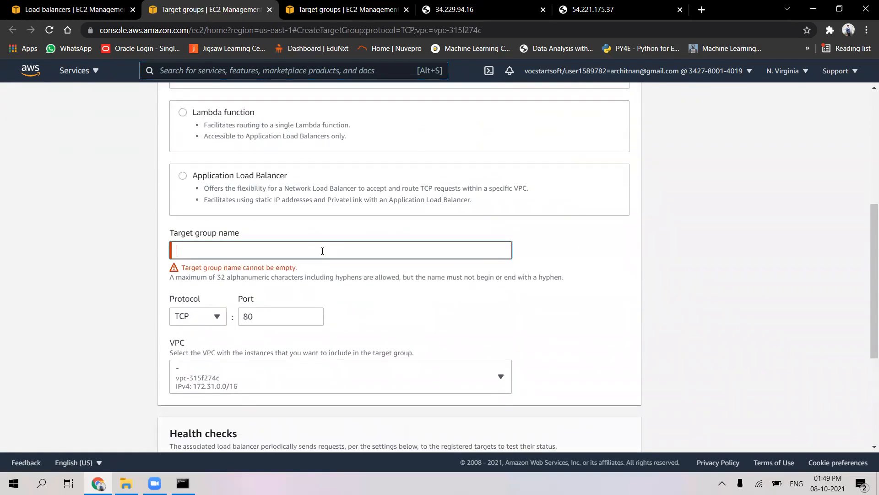
{"action": "type", "text": "netloadbal-t"}
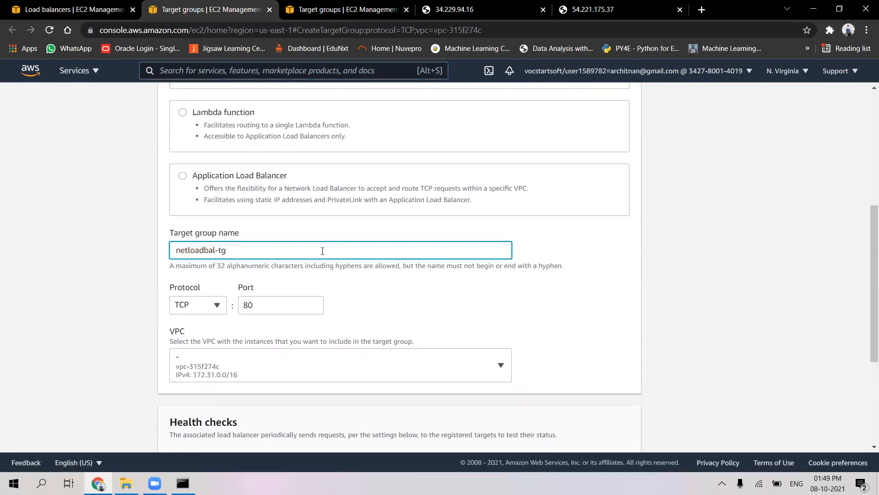
{"action": "type", "text": "g"}
{"action": "scroll", "coordinate": [323, 250], "scroll_direction": "down", "scroll_amount": 5}
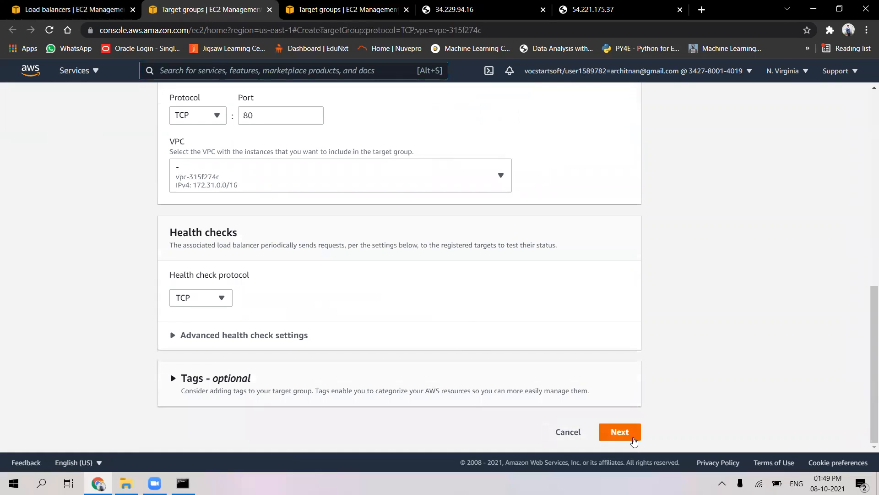
{"action": "left_click", "coordinate": [627, 440]}
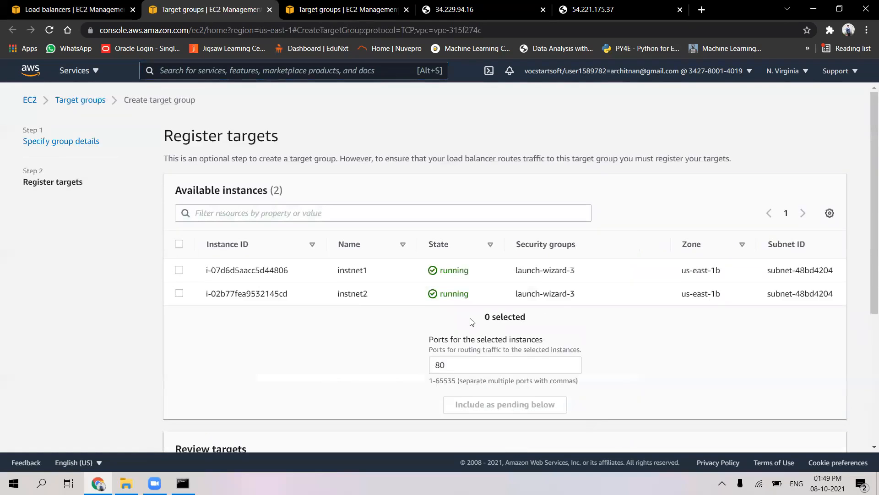
- Register both running instances on port 80 as pending targets, create the target group, and check its protocol in the list
{"action": "left_click", "coordinate": [179, 244]}
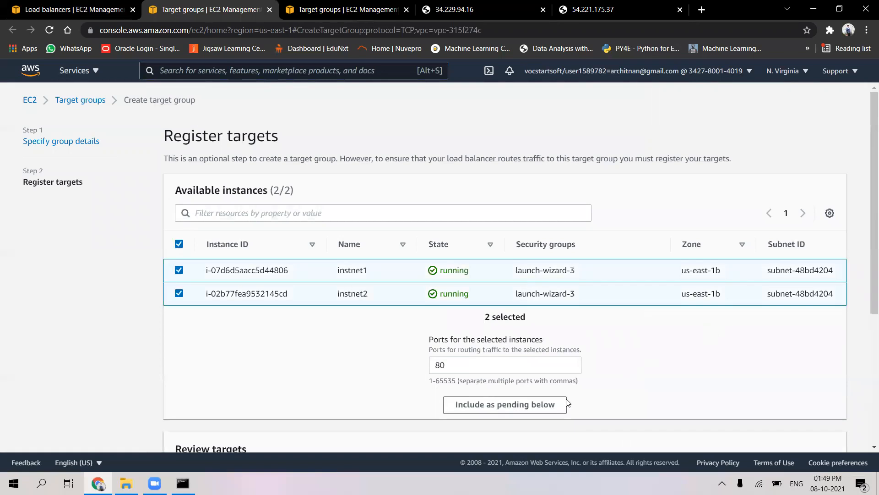
{"action": "left_click", "coordinate": [500, 412]}
{"action": "scroll", "coordinate": [500, 414], "scroll_direction": "down", "scroll_amount": 5}
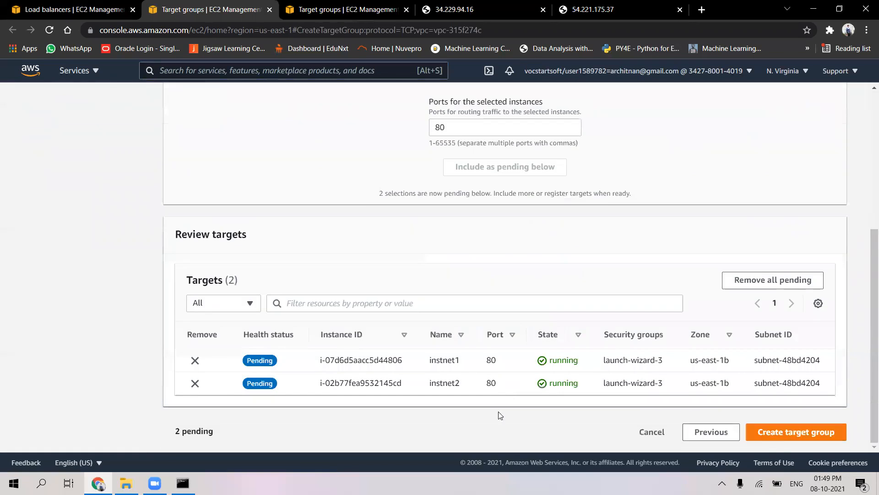
{"action": "left_click", "coordinate": [779, 440]}
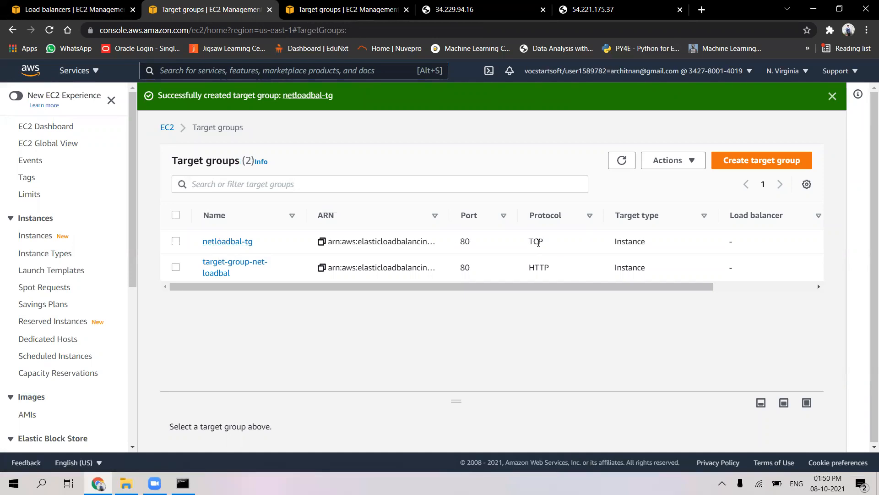
{"action": "double_click", "coordinate": [541, 240]}
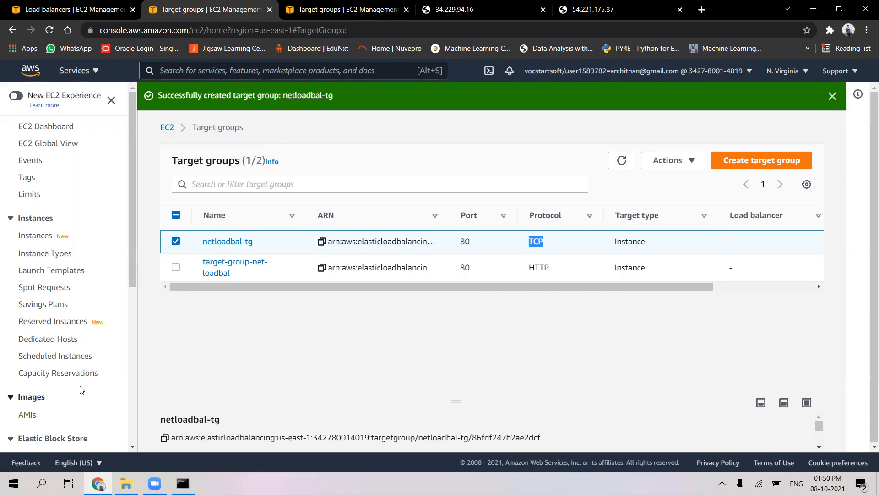
{"action": "scroll", "coordinate": [82, 367], "scroll_direction": "down", "scroll_amount": 6}
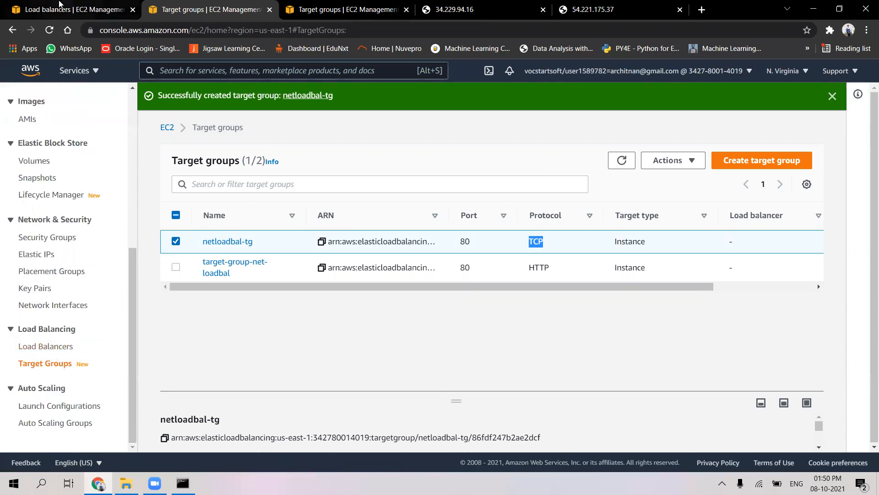
- Return to the load balancer form, refresh the TCP:80 listener's target groups, and forward its traffic to netloadbal-tg
{"action": "left_click", "coordinate": [66, 5]}
{"action": "left_click", "coordinate": [579, 285]}
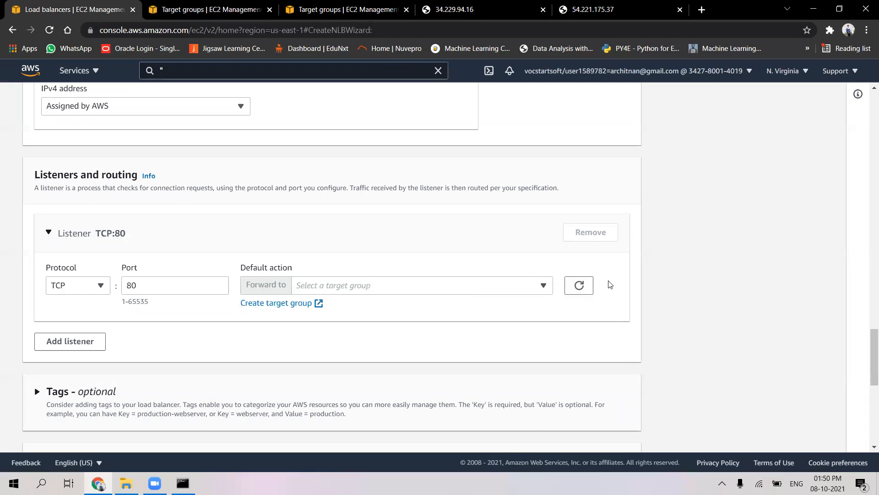
{"action": "left_click", "coordinate": [471, 284]}
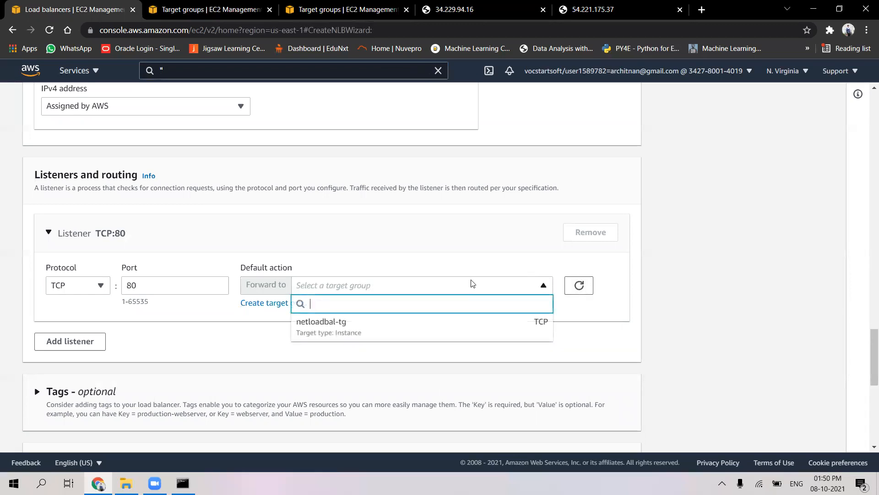
{"action": "left_click", "coordinate": [440, 333]}
- Create the Network Load Balancer with the summarized configuration and open it in the load balancers list
{"action": "scroll", "coordinate": [440, 332], "scroll_direction": "down", "scroll_amount": 2}
{"action": "scroll", "coordinate": [440, 333], "scroll_direction": "down", "scroll_amount": 6}
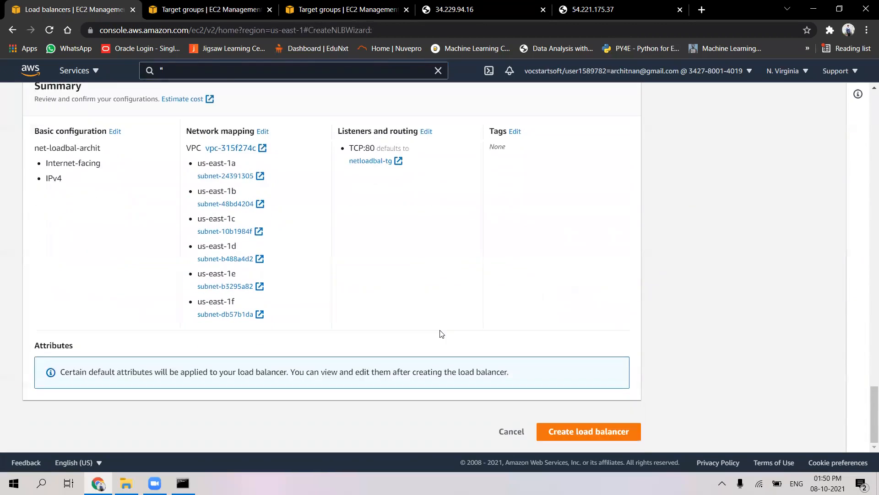
{"action": "left_click", "coordinate": [585, 433]}
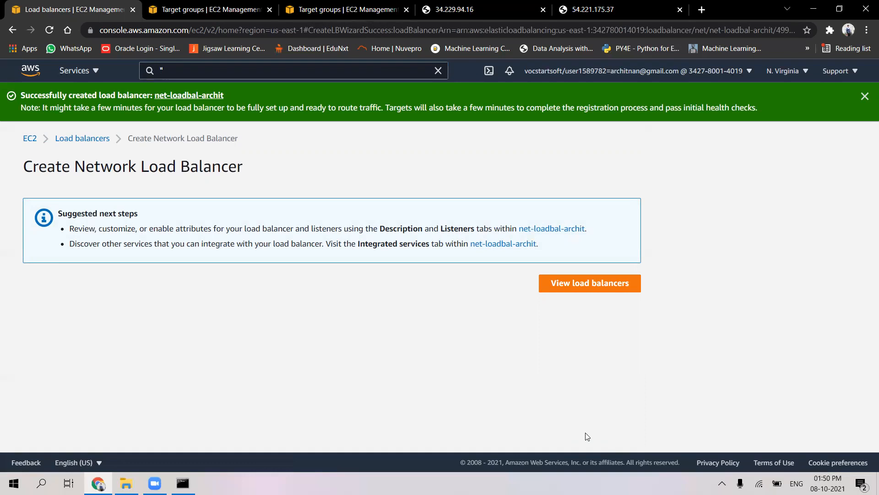
{"action": "left_click", "coordinate": [610, 286]}
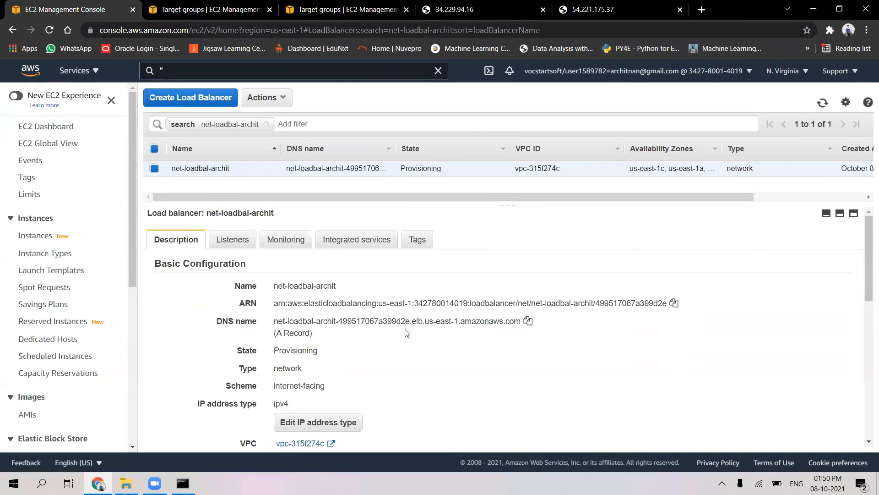
- Copy the new load balancer's DNS name and open that address in a new browser tab
{"action": "left_click", "coordinate": [528, 321]}
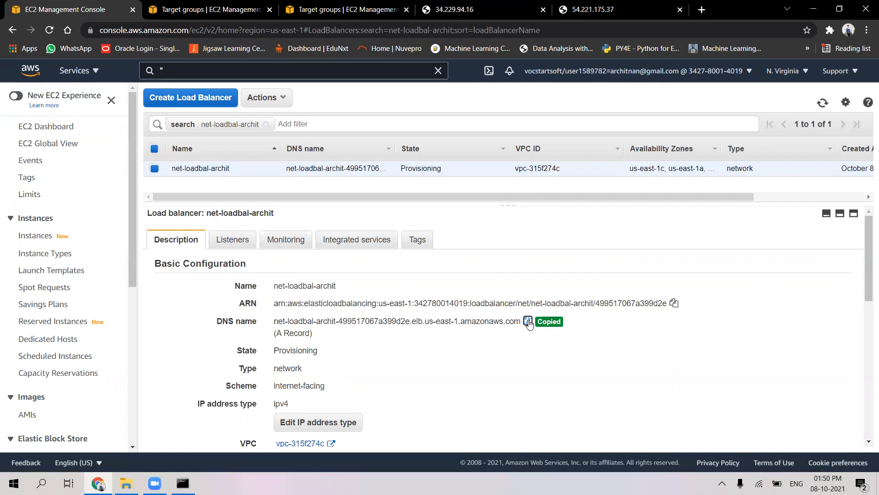
{"action": "left_click", "coordinate": [702, 9]}
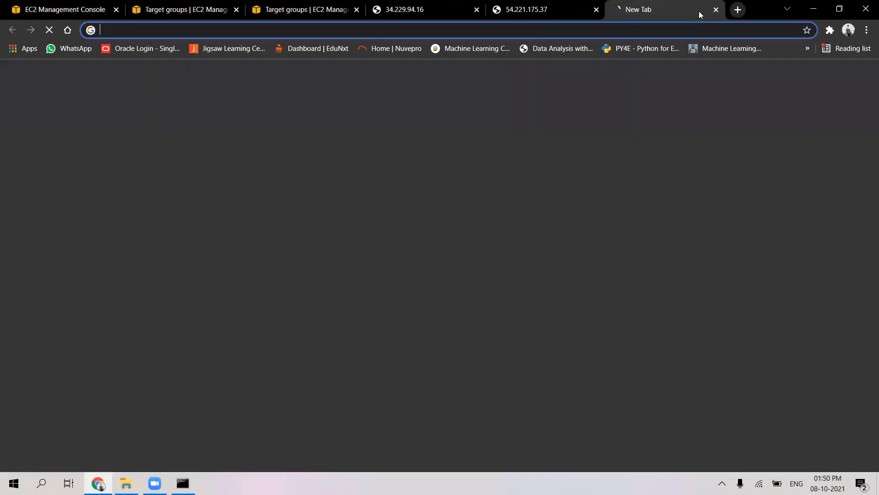
{"action": "key", "text": "ctrl+v"}
{"action": "key", "text": "Return"}
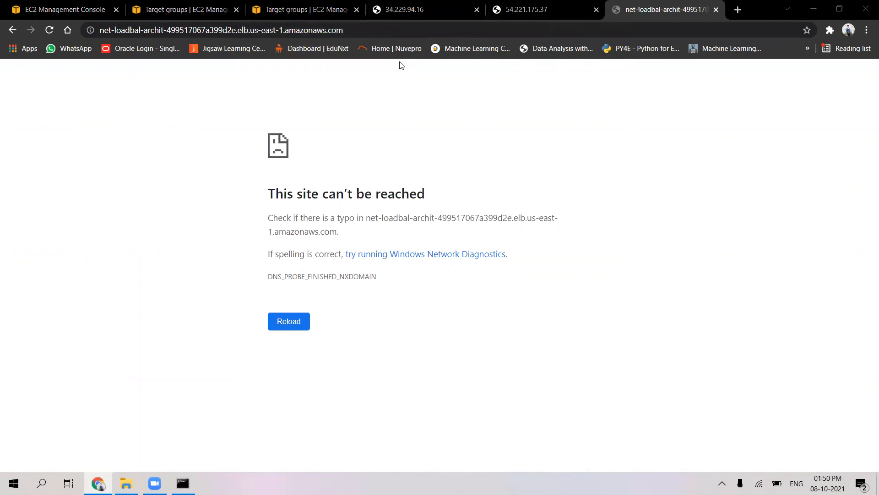
- Go back to the load balancers list and check the provisioning state of the new load balancer
{"action": "left_click", "coordinate": [58, 6]}
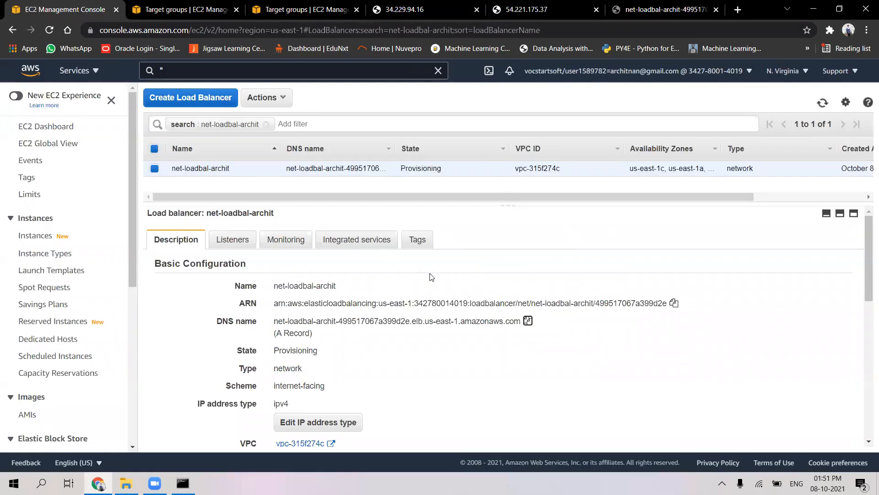
{"action": "double_click", "coordinate": [427, 168]}
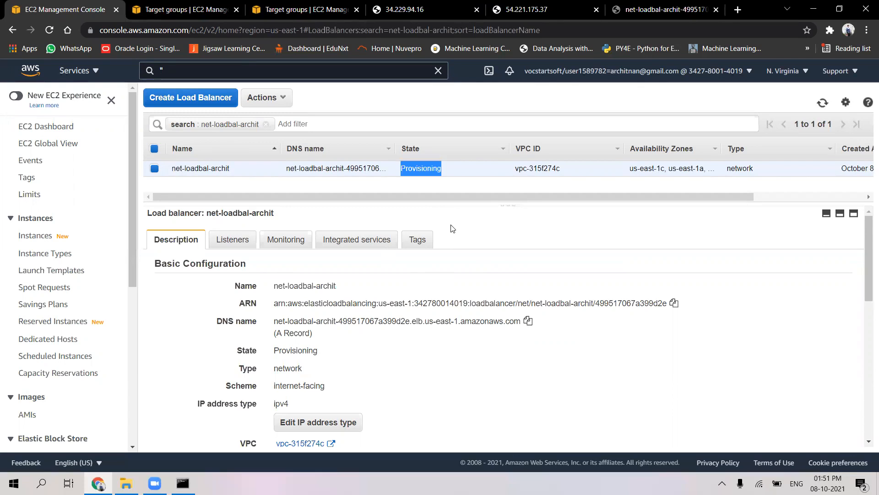
{"action": "left_click", "coordinate": [450, 59]}
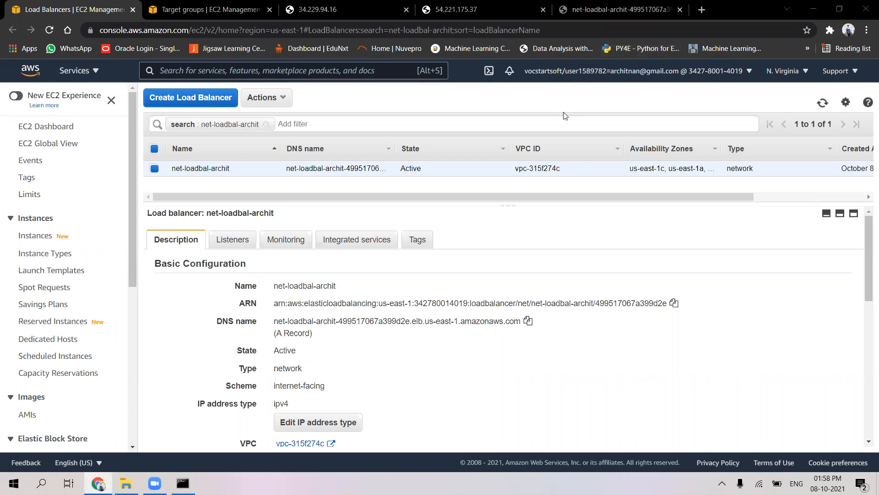
{"action": "left_click", "coordinate": [413, 168]}
{"action": "double_click", "coordinate": [414, 168]}
{"action": "left_click", "coordinate": [415, 189]}
- View both instances' web pages and reload the load balancer's DNS address to test its response
{"action": "left_click", "coordinate": [618, 9]}
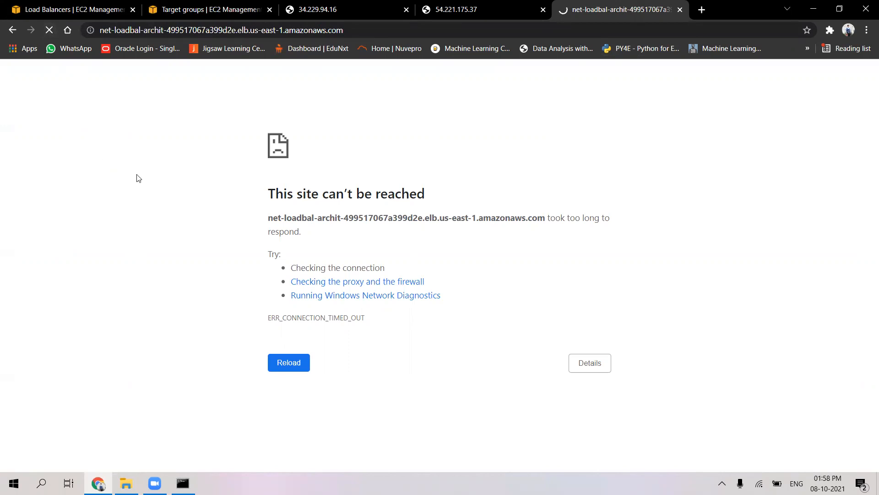
{"action": "left_click", "coordinate": [350, 9]}
{"action": "left_click", "coordinate": [476, 8]}
{"action": "left_click", "coordinate": [655, 5]}
{"action": "left_click", "coordinate": [49, 31]}
{"action": "left_click", "coordinate": [48, 32]}
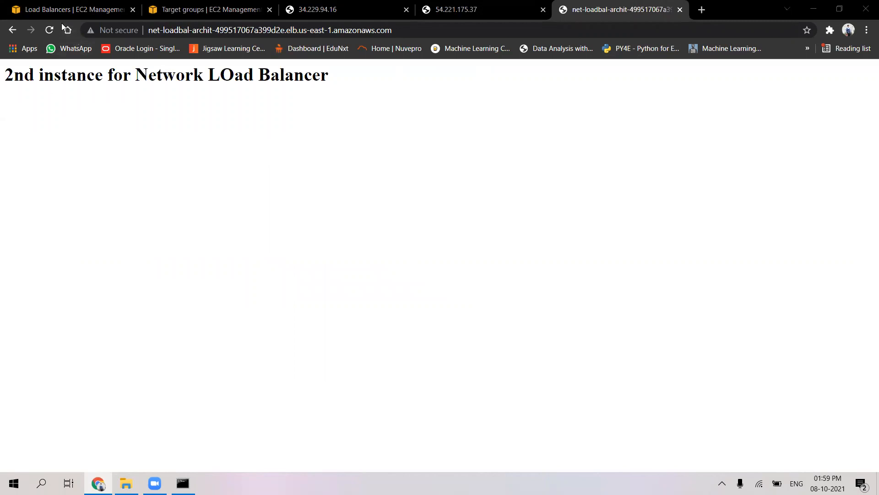
- Reload the load balancer's page repeatedly to check which instance answers each request
{"action": "left_click", "coordinate": [48, 30]}
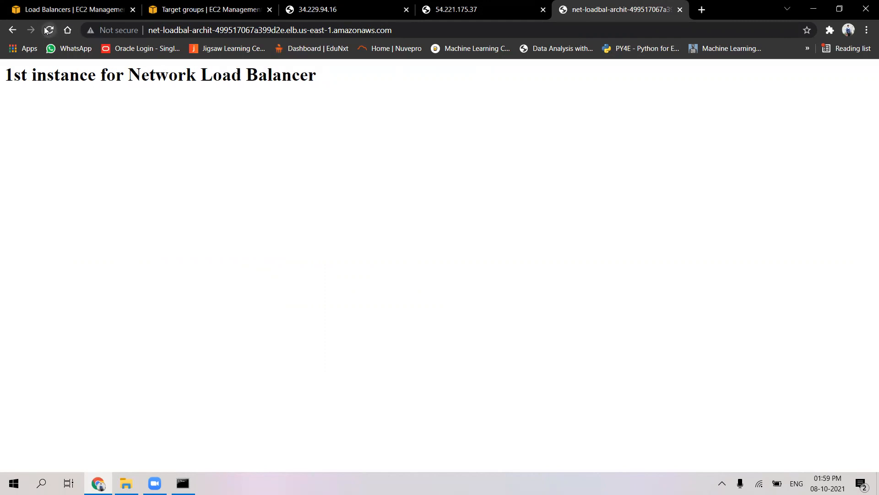
{"action": "left_click", "coordinate": [46, 31]}
{"action": "left_click", "coordinate": [49, 32]}
{"action": "left_click", "coordinate": [50, 32]}
{"action": "left_click", "coordinate": [51, 32]}
{"action": "left_click", "coordinate": [50, 31]}
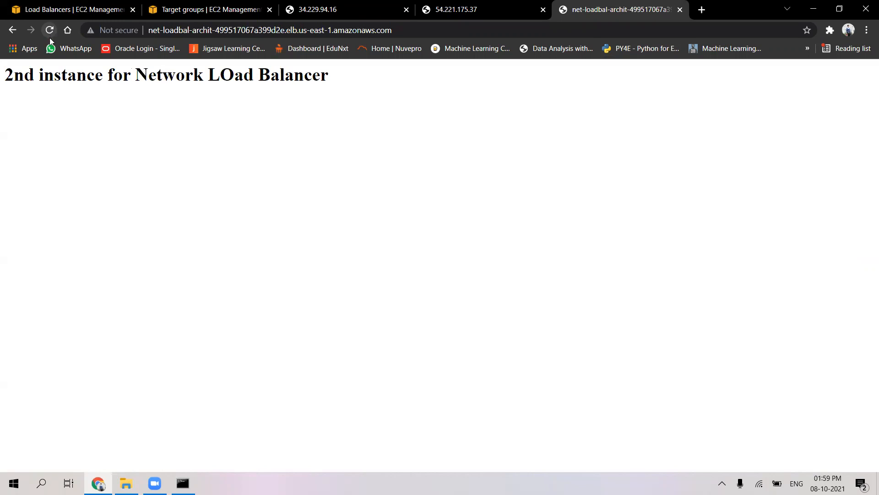
{"action": "left_click_drag", "start_coordinate": [5, 75], "coordinate": [345, 120]}
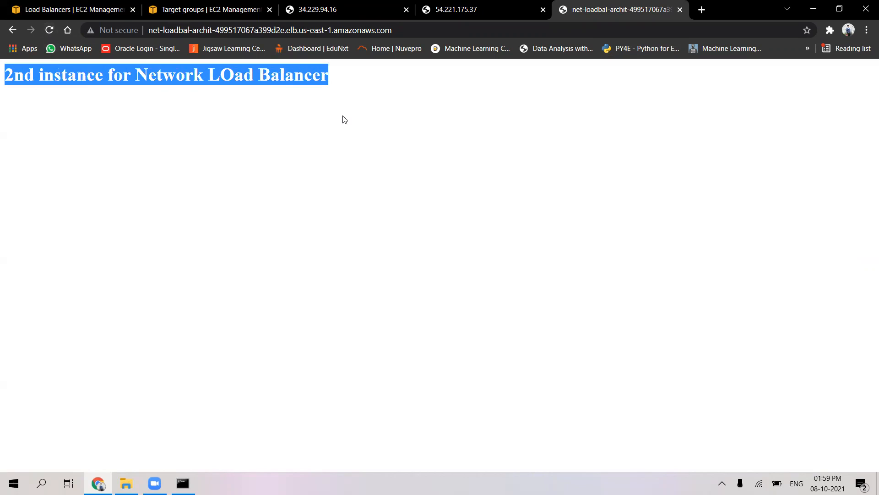
{"action": "left_click", "coordinate": [344, 120]}
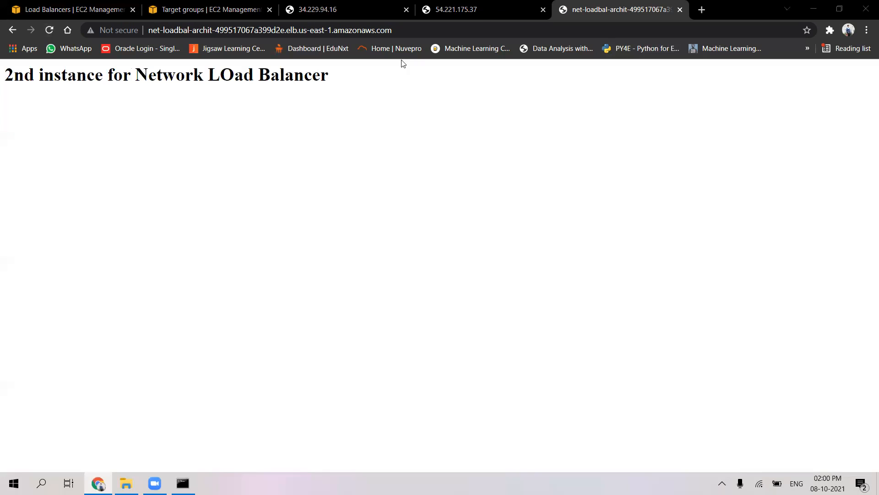
- Compare the pages at 34.229.94.16 and 54.221.175.37 with the page served through the load balancer
{"action": "key", "text": "ctrl+3"}
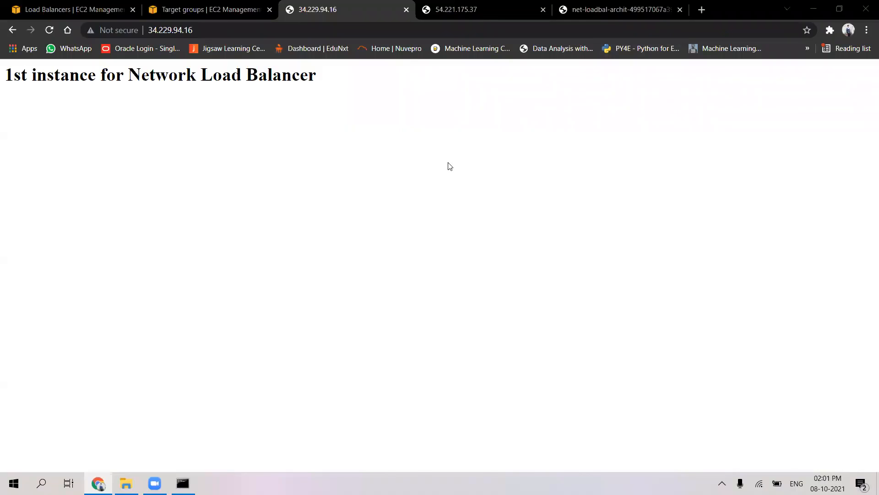
{"action": "left_click", "coordinate": [634, 3]}
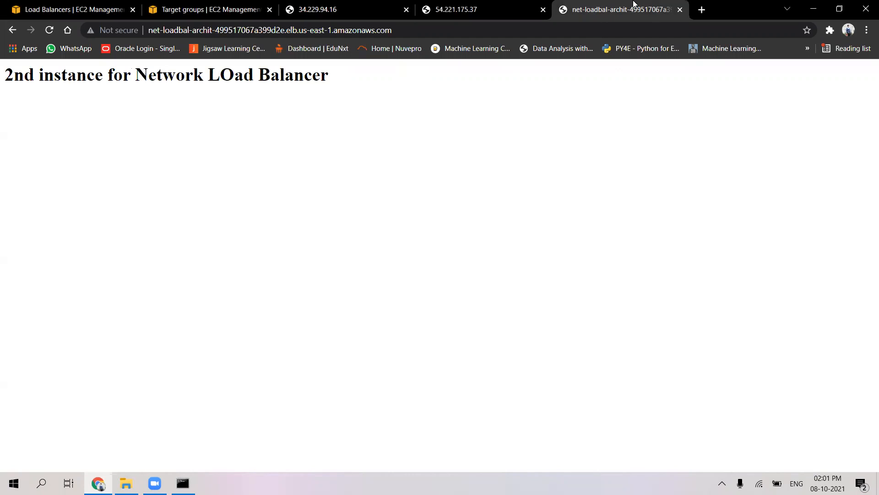
{"action": "left_click", "coordinate": [519, 6]}
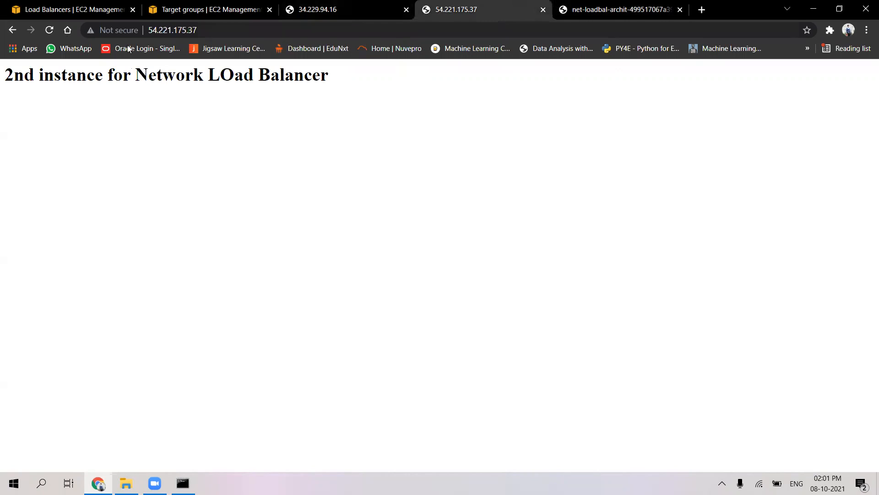
{"action": "left_click", "coordinate": [49, 30]}
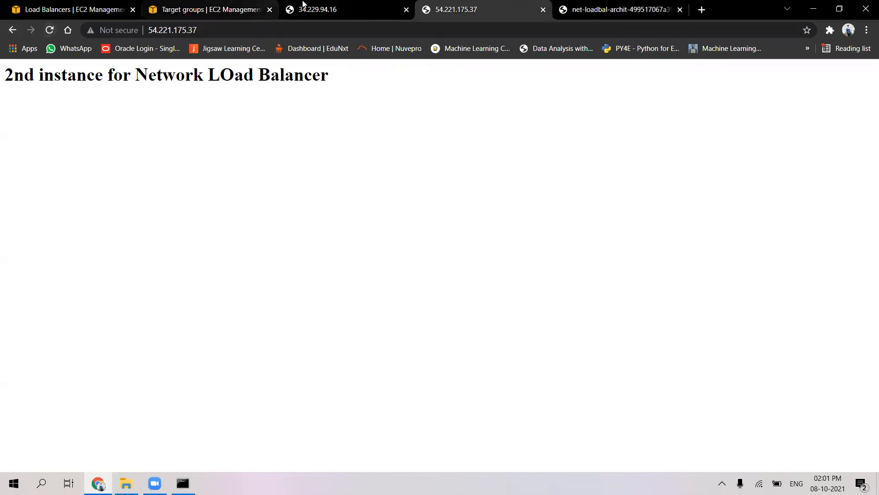
{"action": "left_click", "coordinate": [590, 4]}
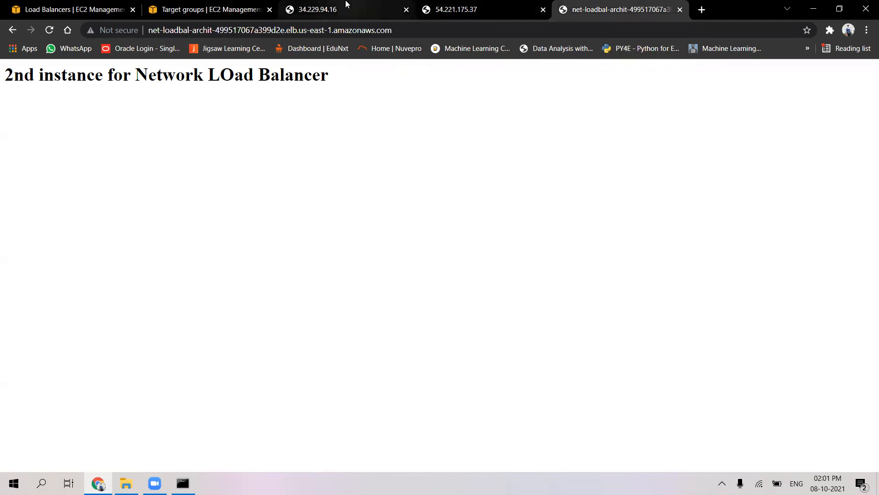
- Open the details of instnet1 from the EC2 instances list and compare its public address with the opened web page
{"action": "left_click", "coordinate": [96, 5]}
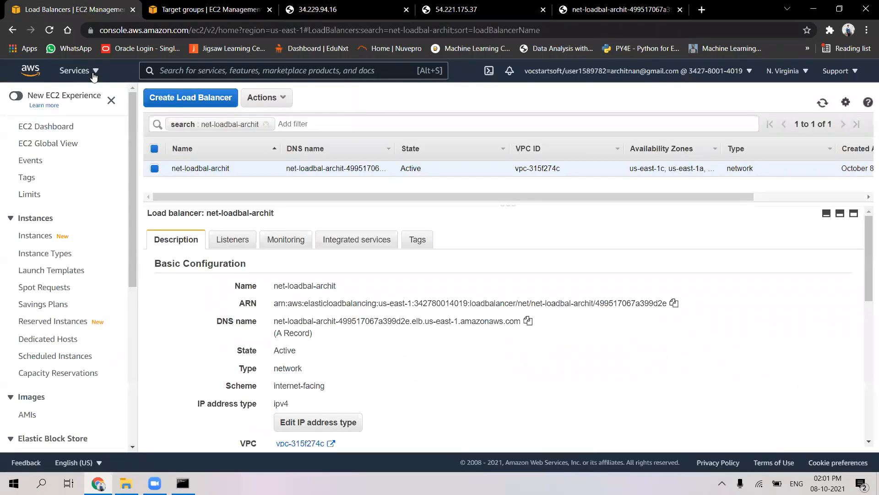
{"action": "left_click", "coordinate": [43, 234]}
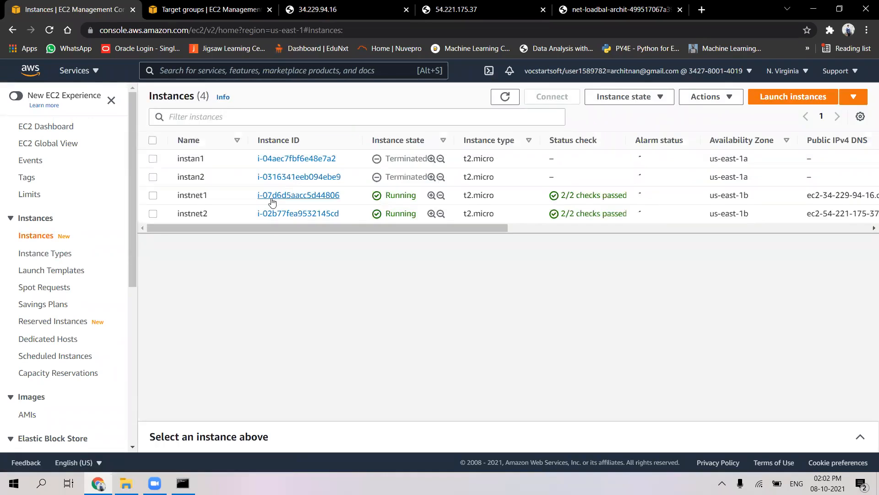
{"action": "left_click", "coordinate": [281, 196]}
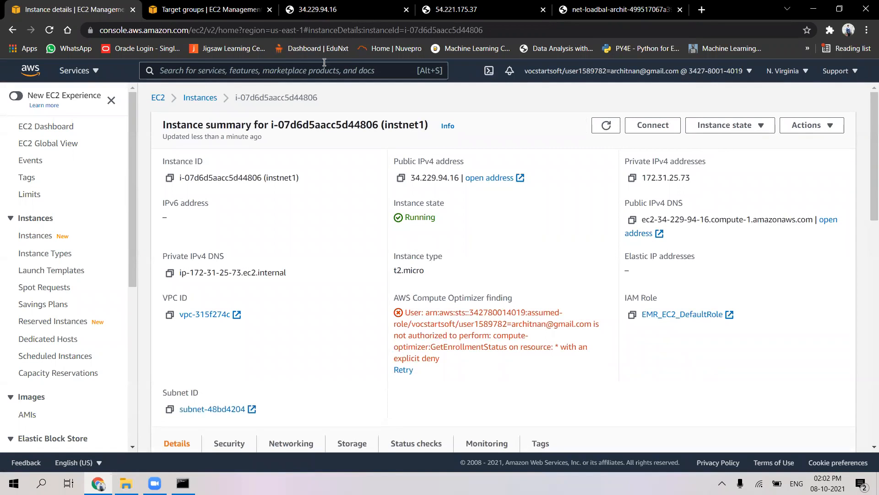
{"action": "left_click", "coordinate": [327, 9]}
{"action": "left_click", "coordinate": [90, 4]}
- Examine instnet1's security details, including the port range and protocol of its inbound rules
{"action": "scroll", "coordinate": [327, 315], "scroll_direction": "down", "scroll_amount": 3}
{"action": "scroll", "coordinate": [327, 316], "scroll_direction": "down", "scroll_amount": 1}
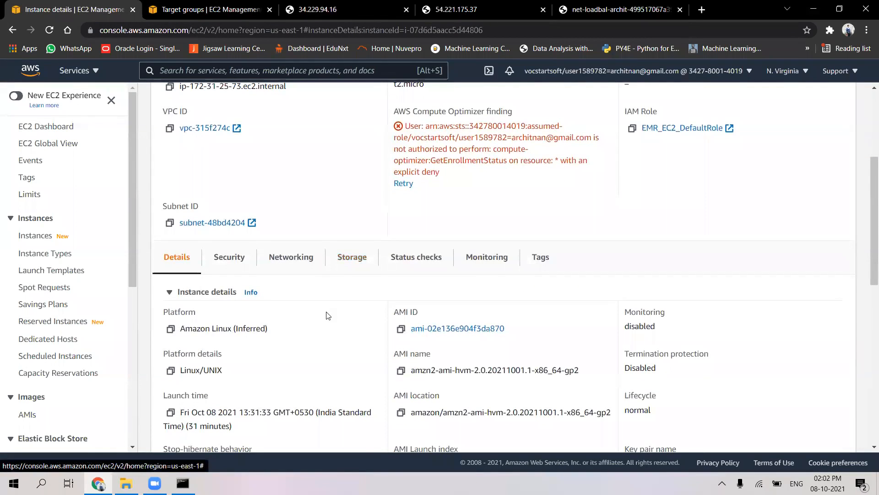
{"action": "left_click", "coordinate": [219, 258]}
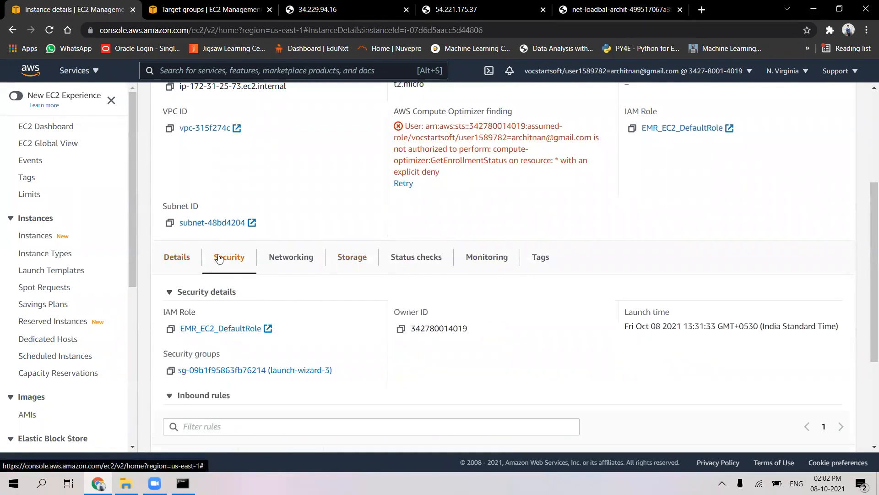
{"action": "scroll", "coordinate": [218, 258], "scroll_direction": "down", "scroll_amount": 3}
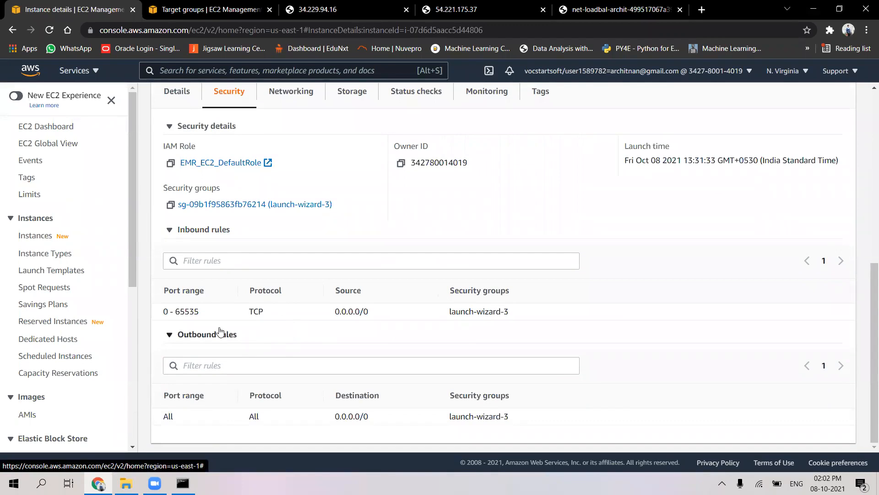
{"action": "double_click", "coordinate": [185, 311]}
{"action": "left_click", "coordinate": [263, 321]}
{"action": "scroll", "coordinate": [264, 322], "scroll_direction": "up", "scroll_amount": 2}
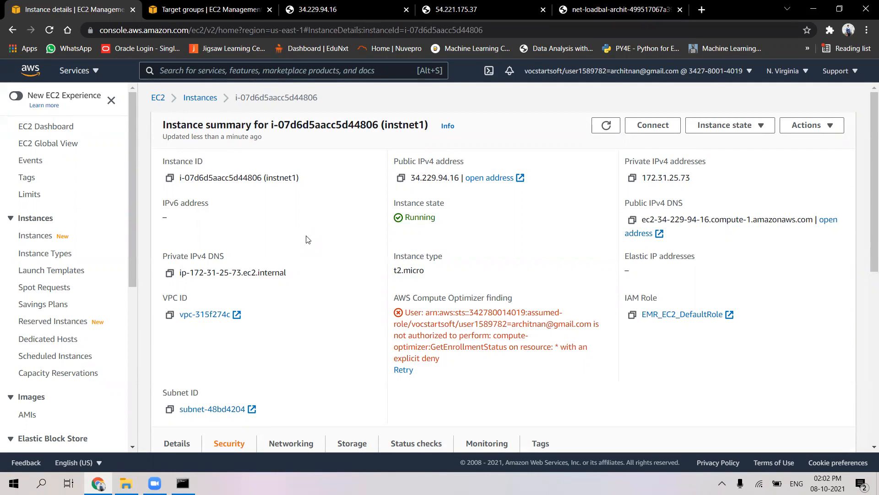
{"action": "scroll", "coordinate": [306, 239], "scroll_direction": "down", "scroll_amount": 4}
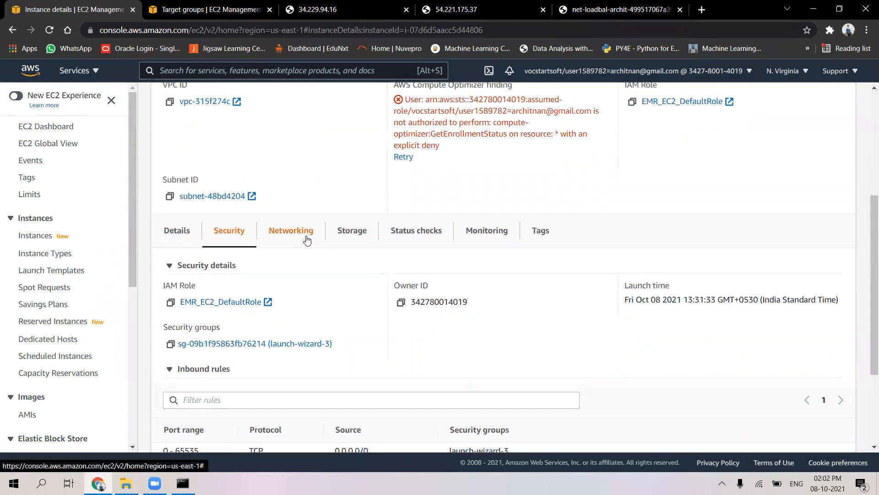
- Review instnet1's inbound and outbound rules and open the page for changing its security groups
{"action": "scroll", "coordinate": [433, 355], "scroll_direction": "down", "scroll_amount": 3}
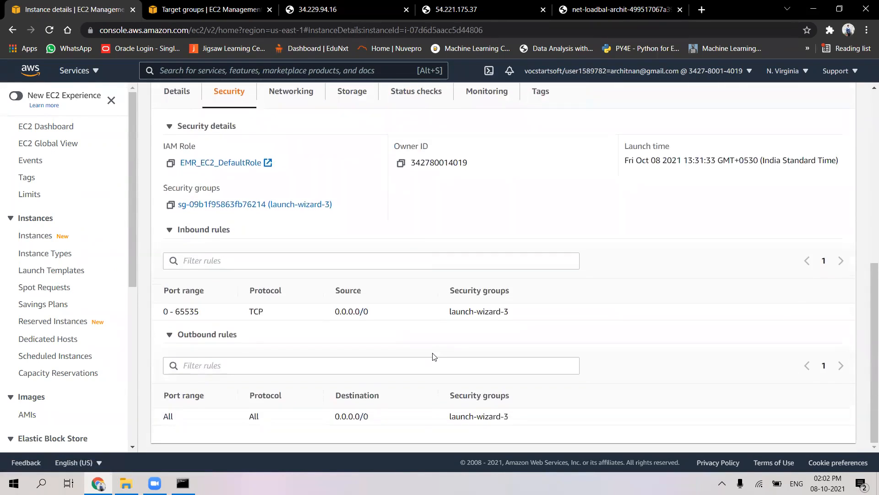
{"action": "scroll", "coordinate": [434, 357], "scroll_direction": "up", "scroll_amount": 3}
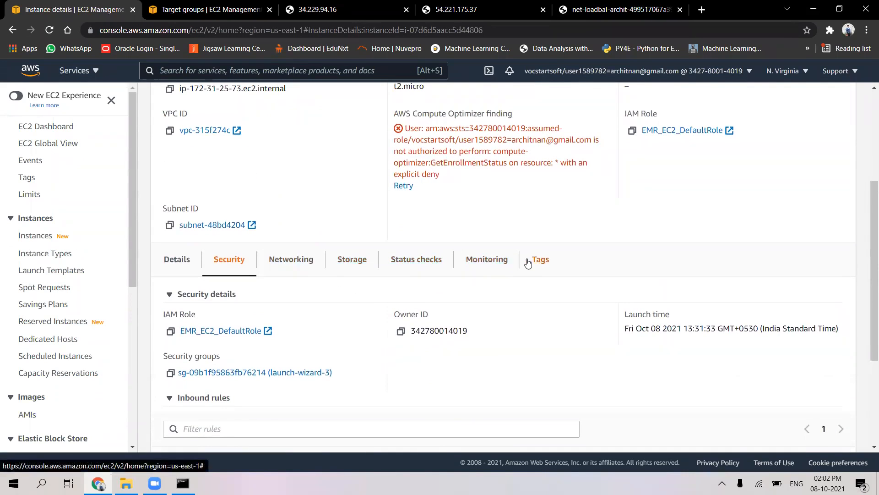
{"action": "scroll", "coordinate": [527, 262], "scroll_direction": "up", "scroll_amount": 4}
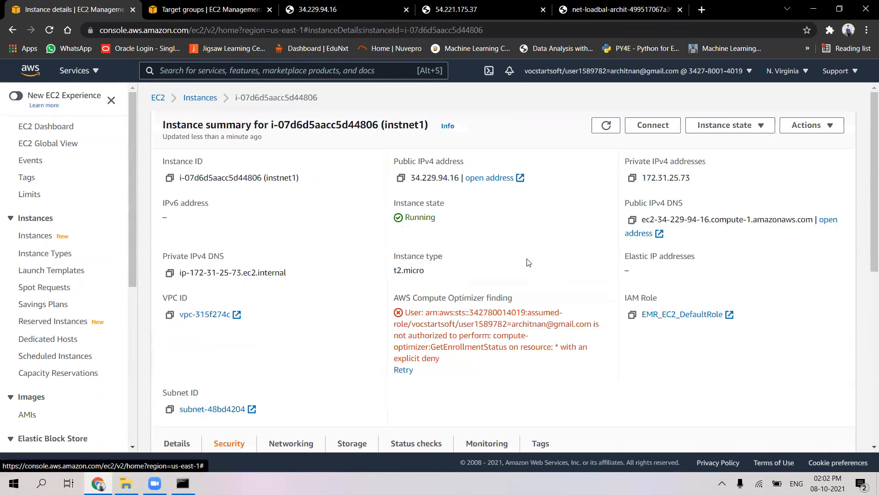
{"action": "left_click", "coordinate": [793, 132]}
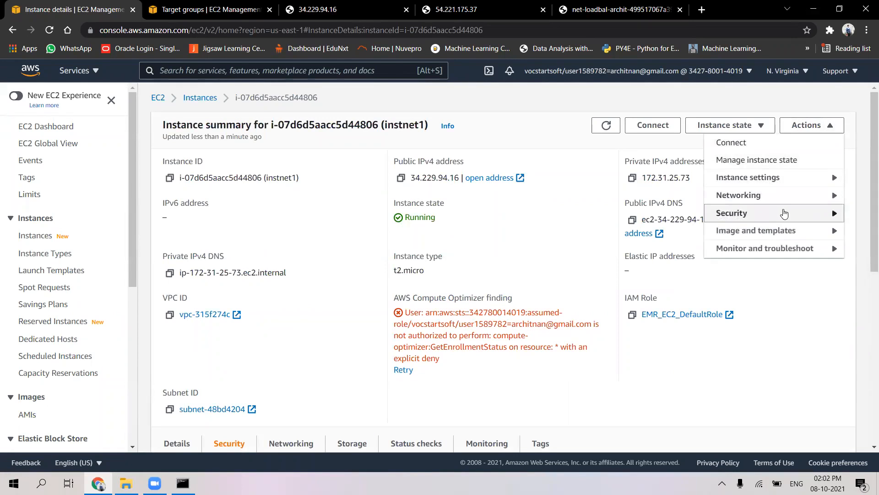
{"action": "mouse_move", "coordinate": [785, 213]}
{"action": "left_click", "coordinate": [681, 213]}
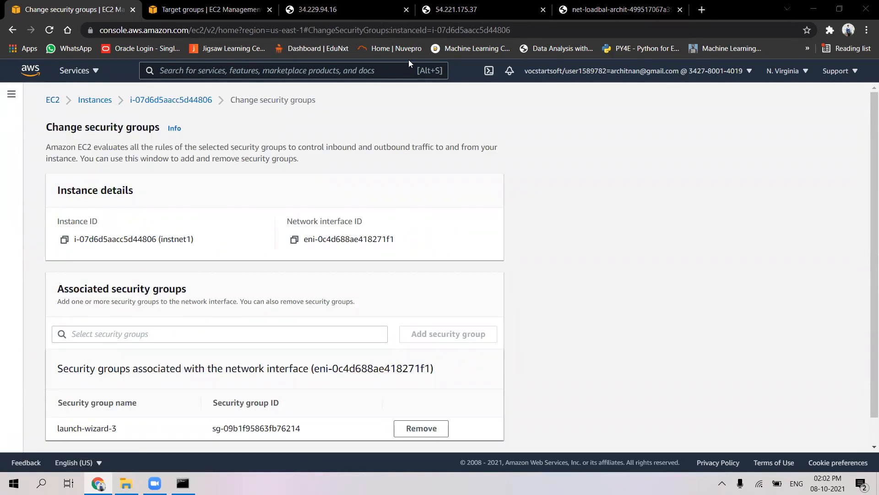
- Return to instnet1's security details and check the inbound rule's port range alongside the page at 34.229.94.16
{"action": "scroll", "coordinate": [170, 322], "scroll_direction": "down", "scroll_amount": 1}
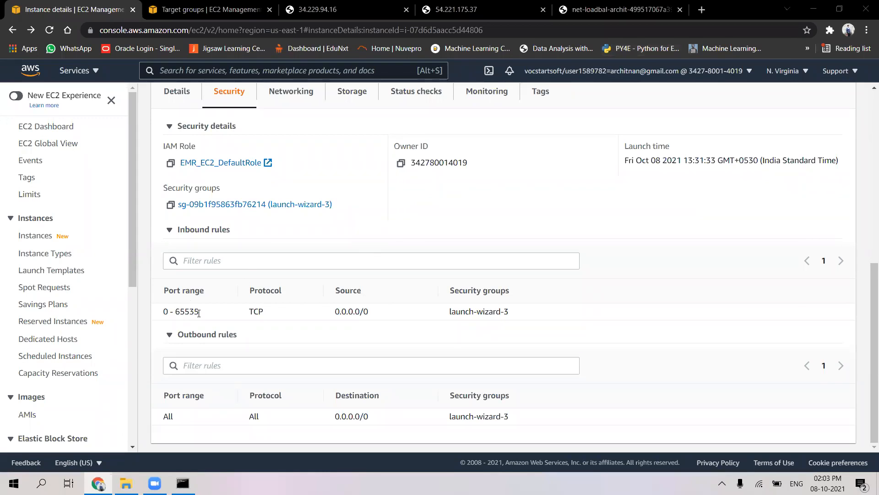
{"action": "left_click_drag", "start_coordinate": [199, 313], "coordinate": [165, 311]}
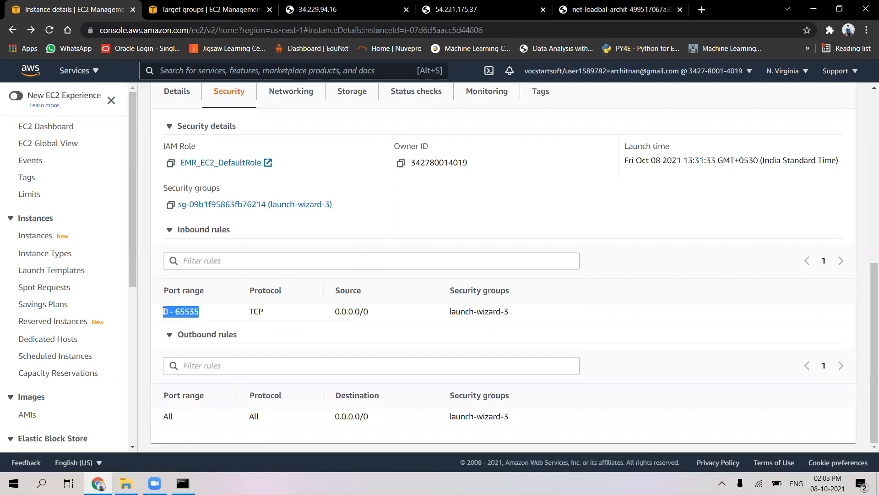
{"action": "left_click", "coordinate": [165, 311]}
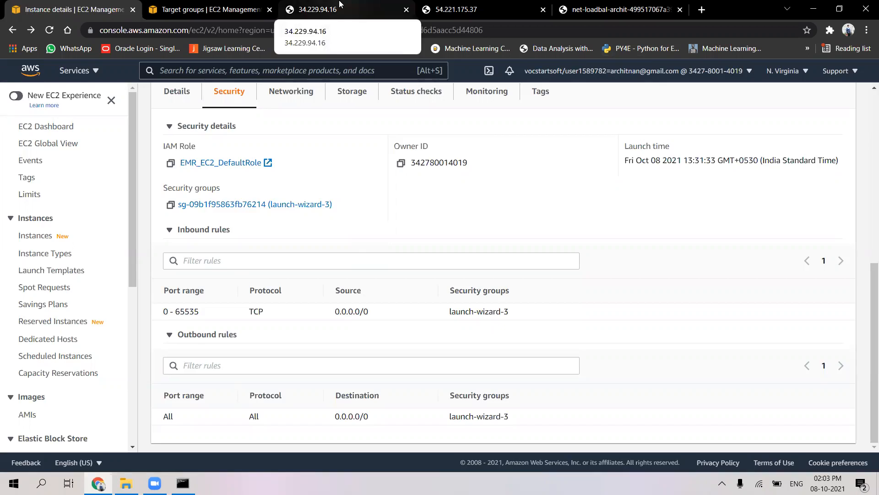
{"action": "left_click", "coordinate": [340, 4]}
{"action": "left_click", "coordinate": [118, 7]}
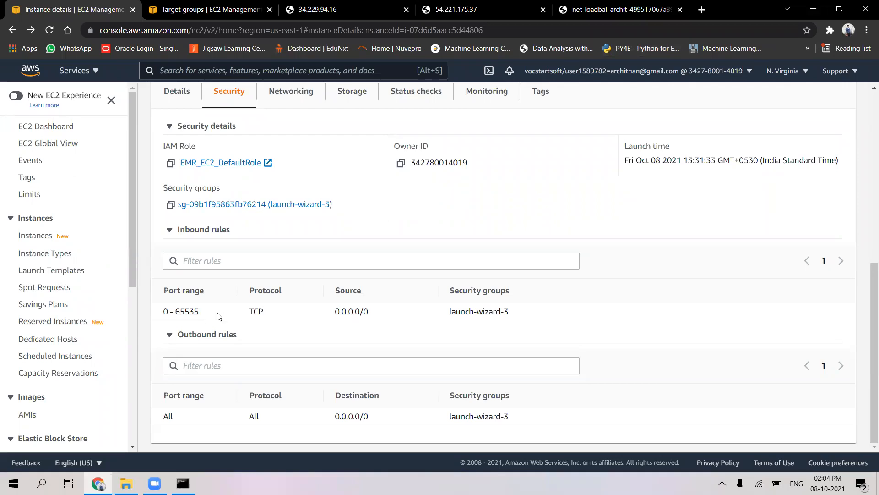
- Review the web pages of both instances and the load balancer, and return to the target groups list
{"action": "left_click", "coordinate": [363, 4]}
{"action": "left_click", "coordinate": [466, 4]}
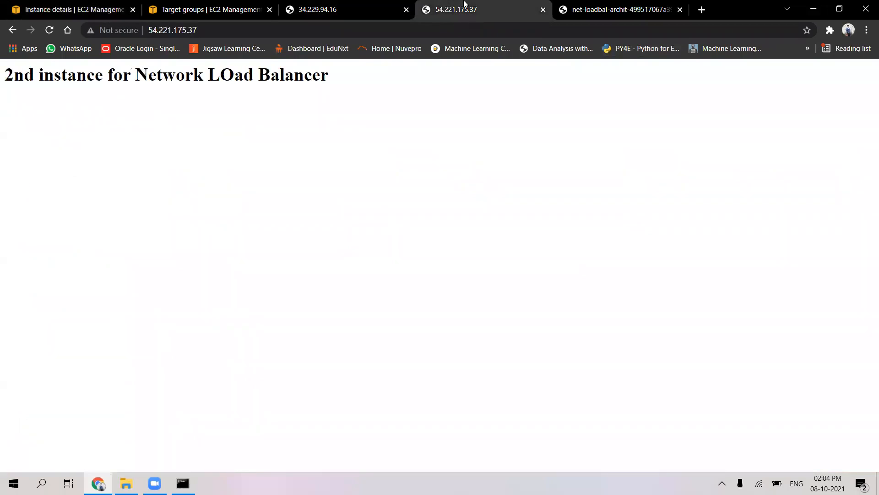
{"action": "left_click", "coordinate": [606, 4]}
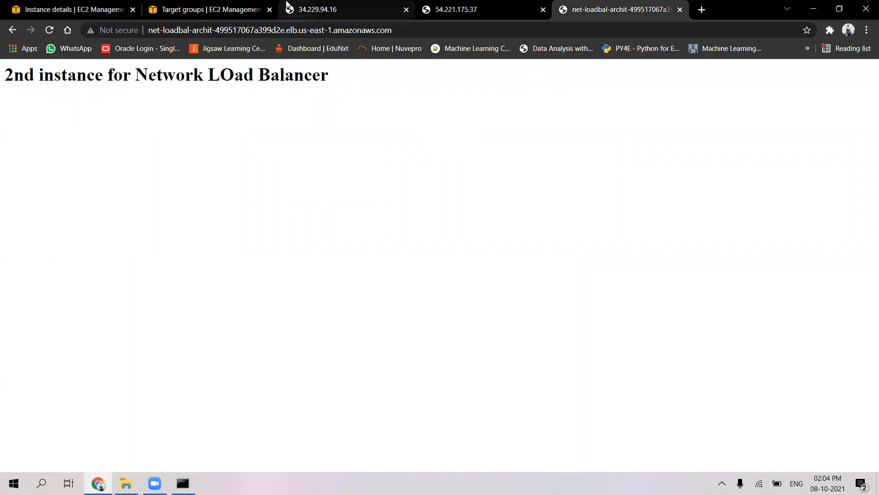
{"action": "left_click", "coordinate": [206, 9]}
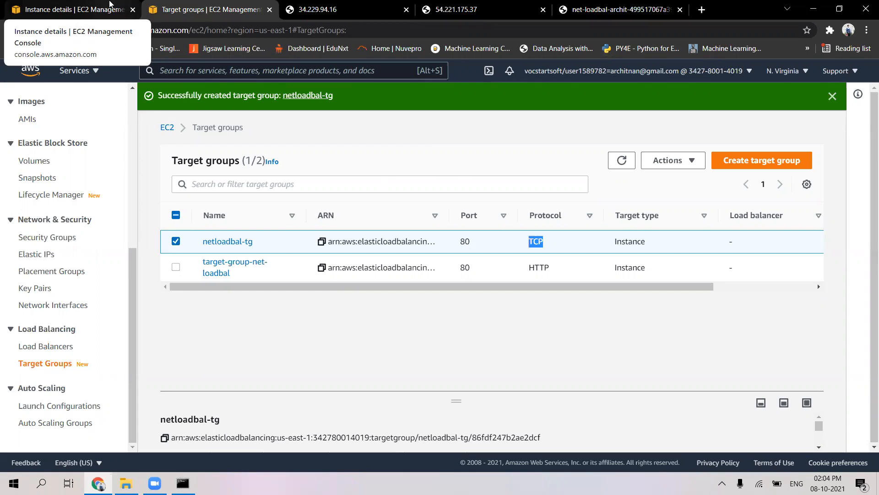
{"action": "left_click", "coordinate": [463, 128]}
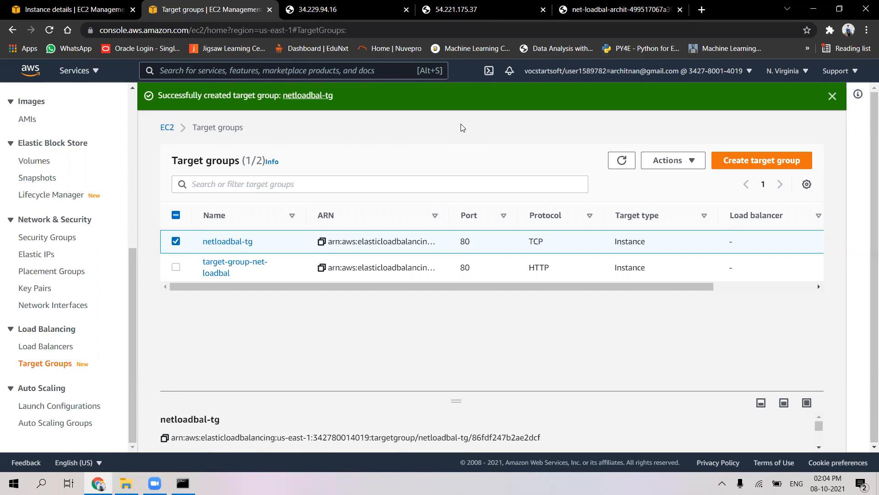